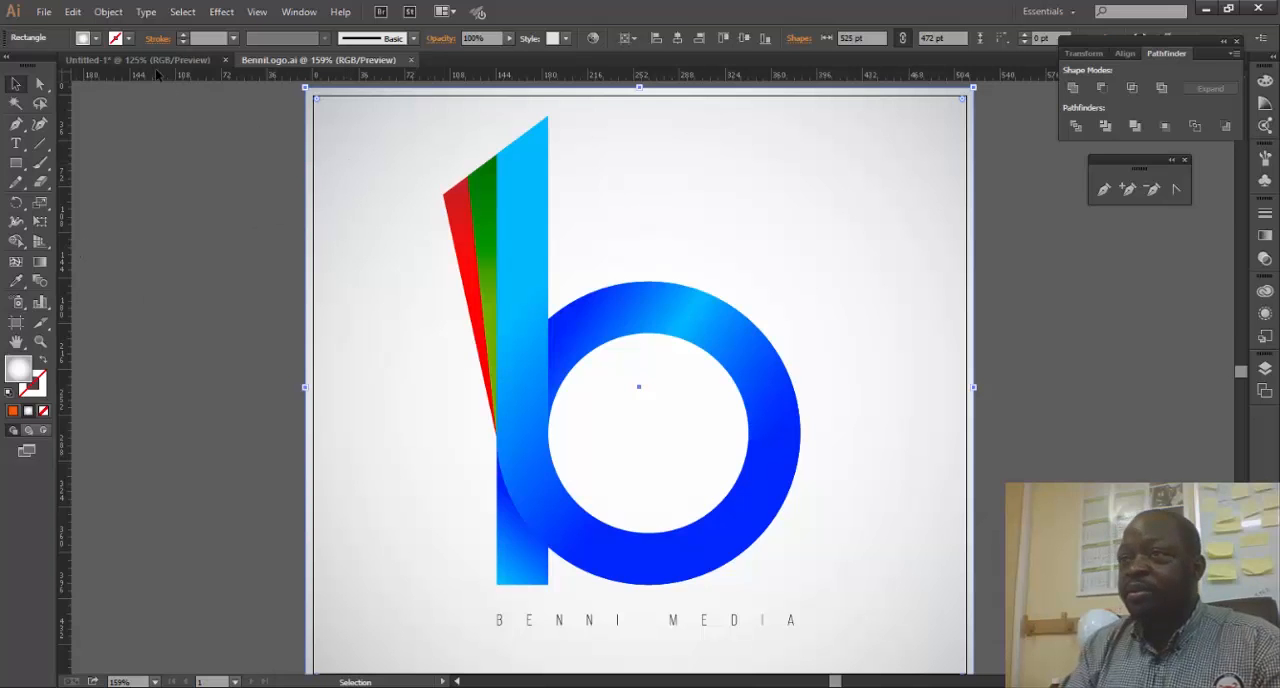
- Switch to the untitled document and draw a circle about 205 pt in diameter near the middle of the artboard
click(168, 60)
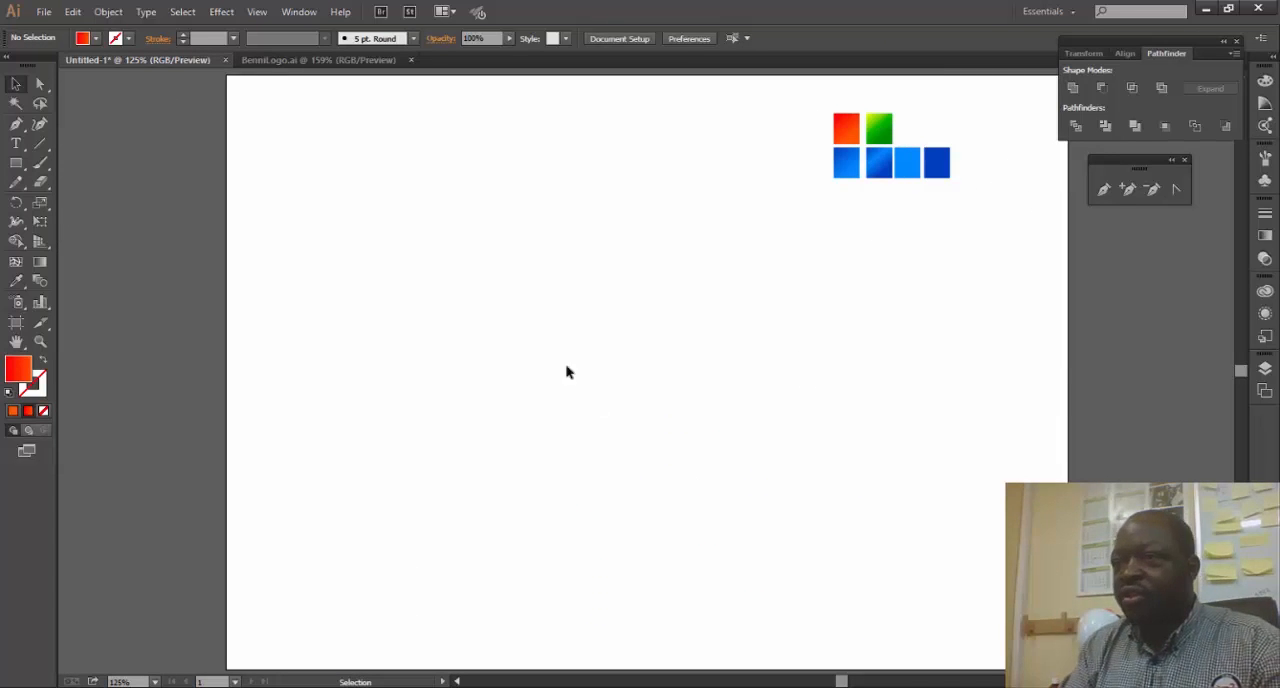
drag(16, 163, 87, 198)
drag(542, 269, 731, 465)
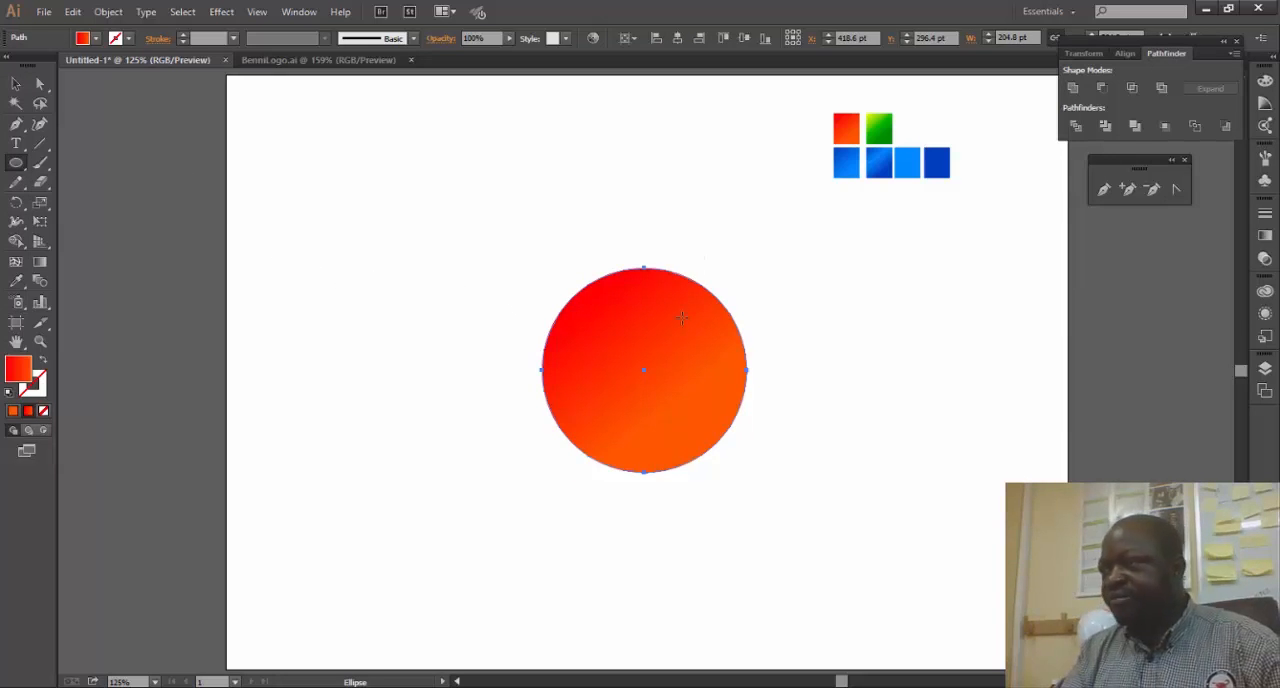
- Remove the circle's fill and give it a light blue stroke 40 pt thick
click(97, 38)
click(13, 66)
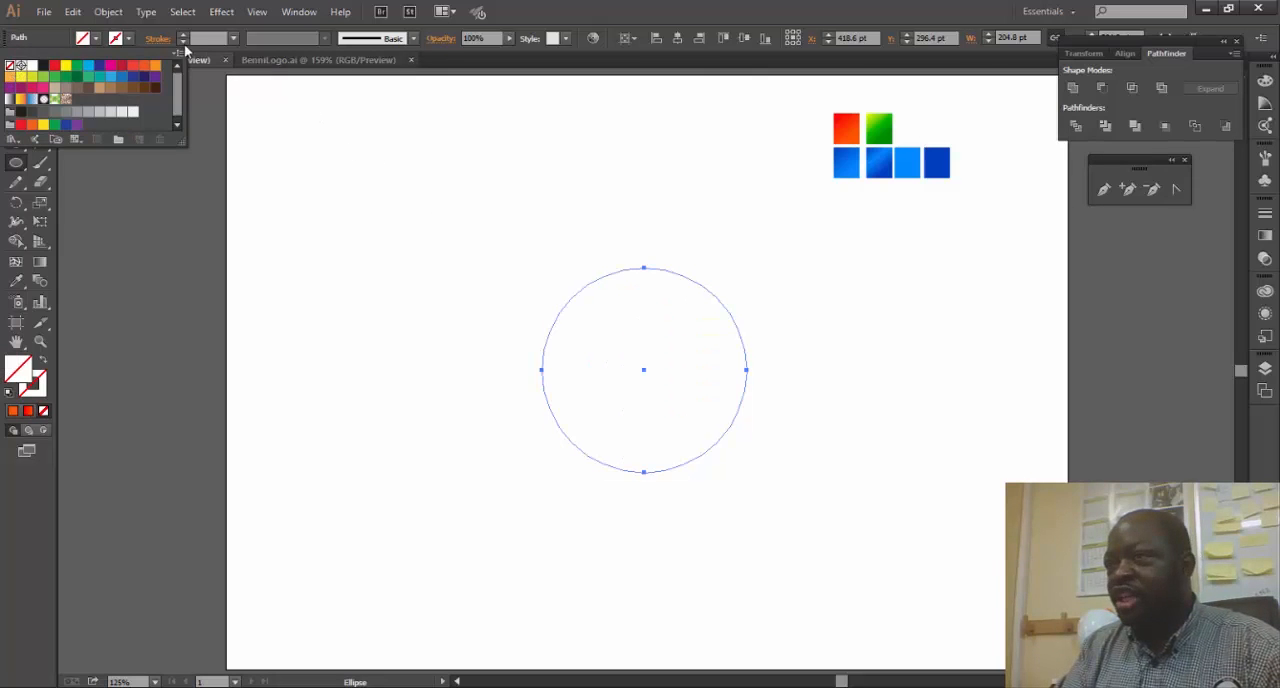
click(128, 38)
click(110, 76)
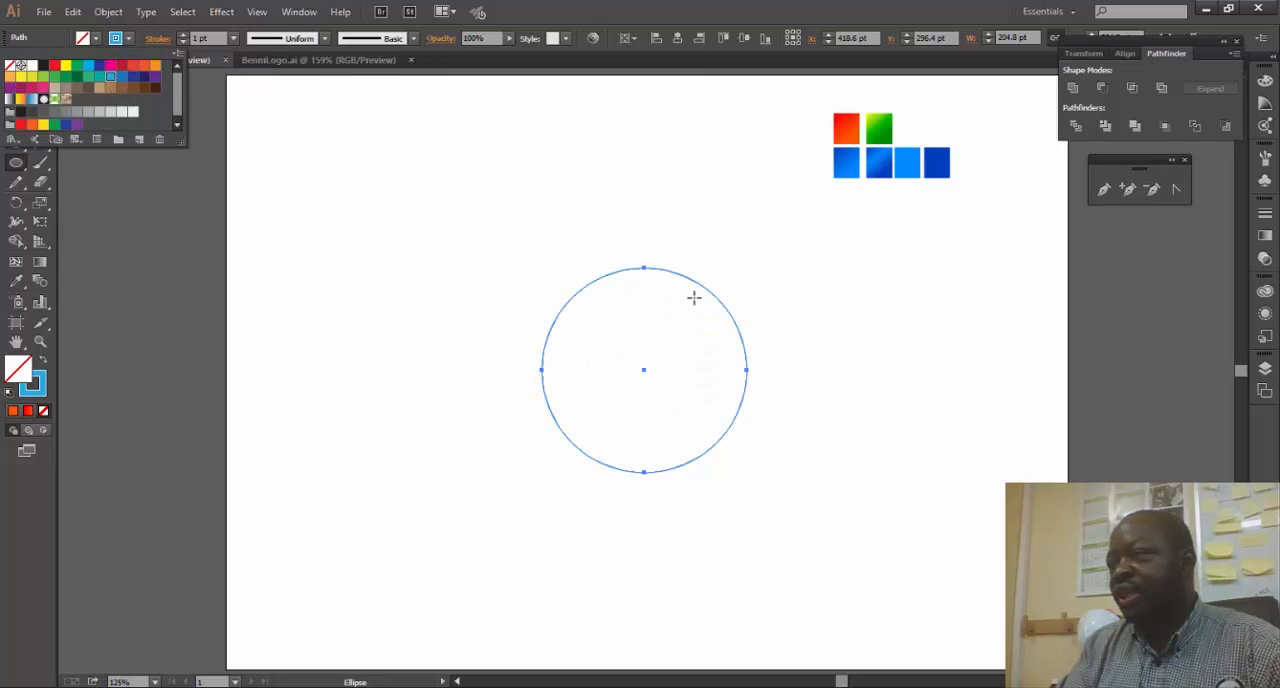
click(205, 38)
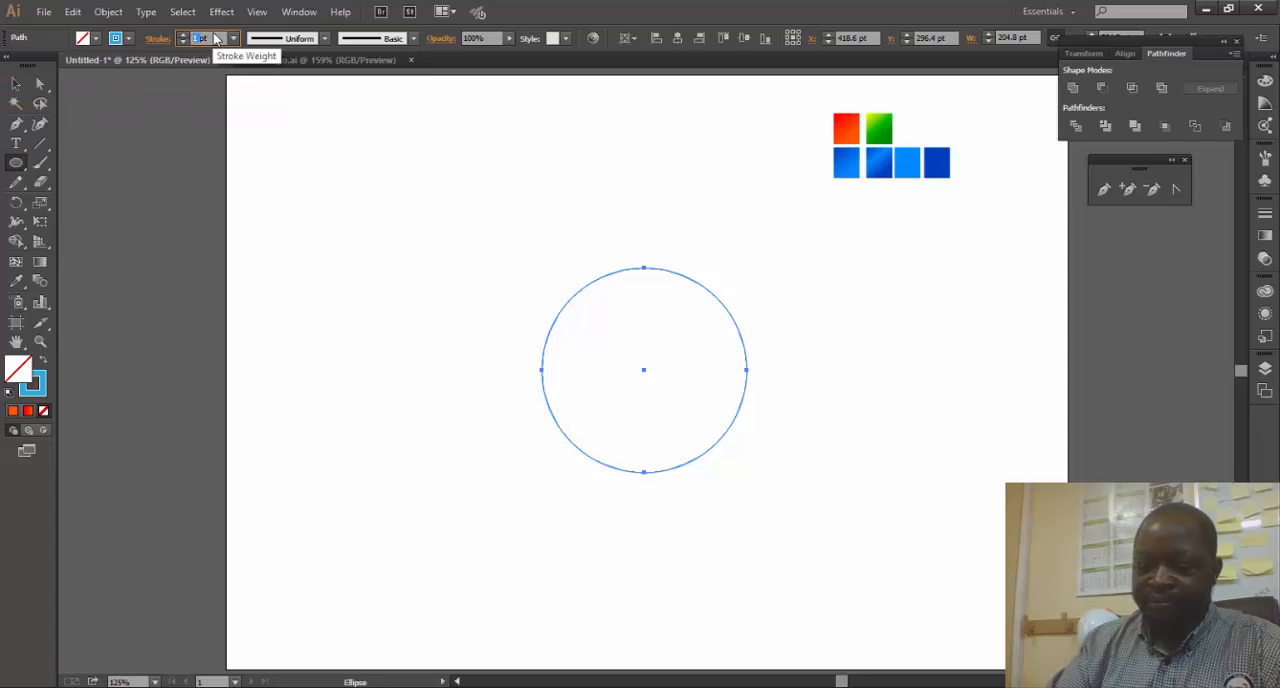
text(40pt)
key(Return)
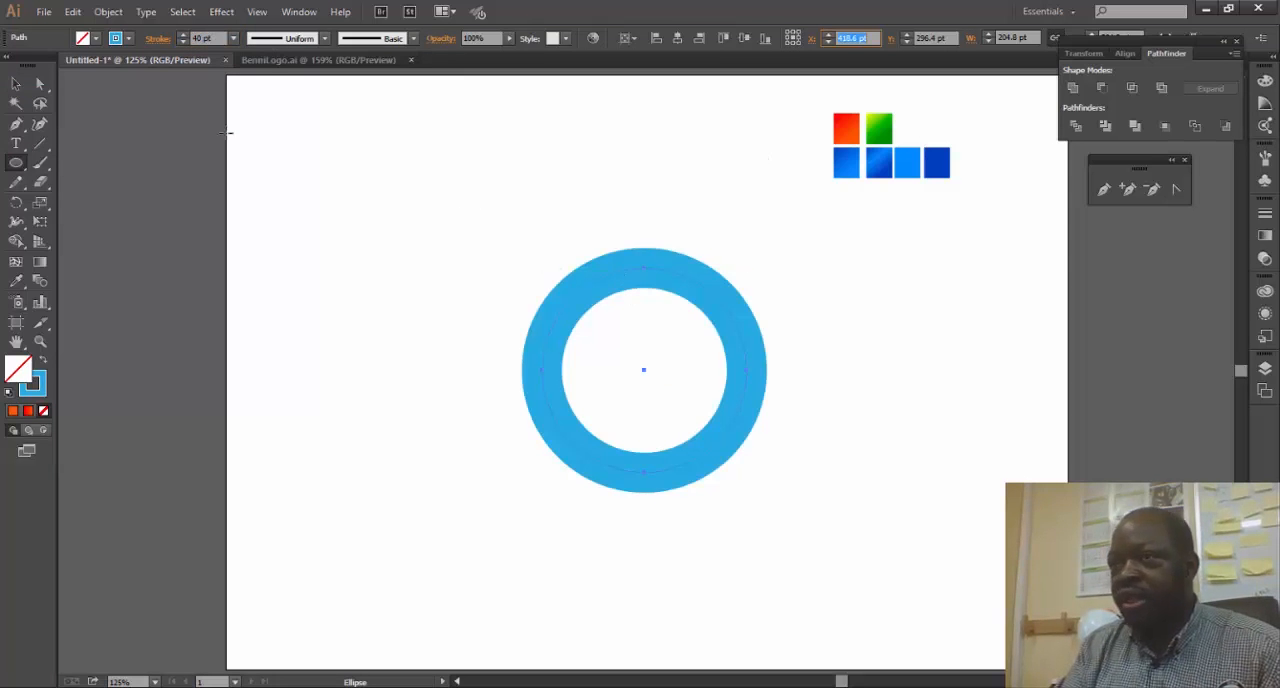
- Move the ring slightly left and down, and expand its fill and stroke into a filled shape
key(v)
drag(690, 285, 586, 290)
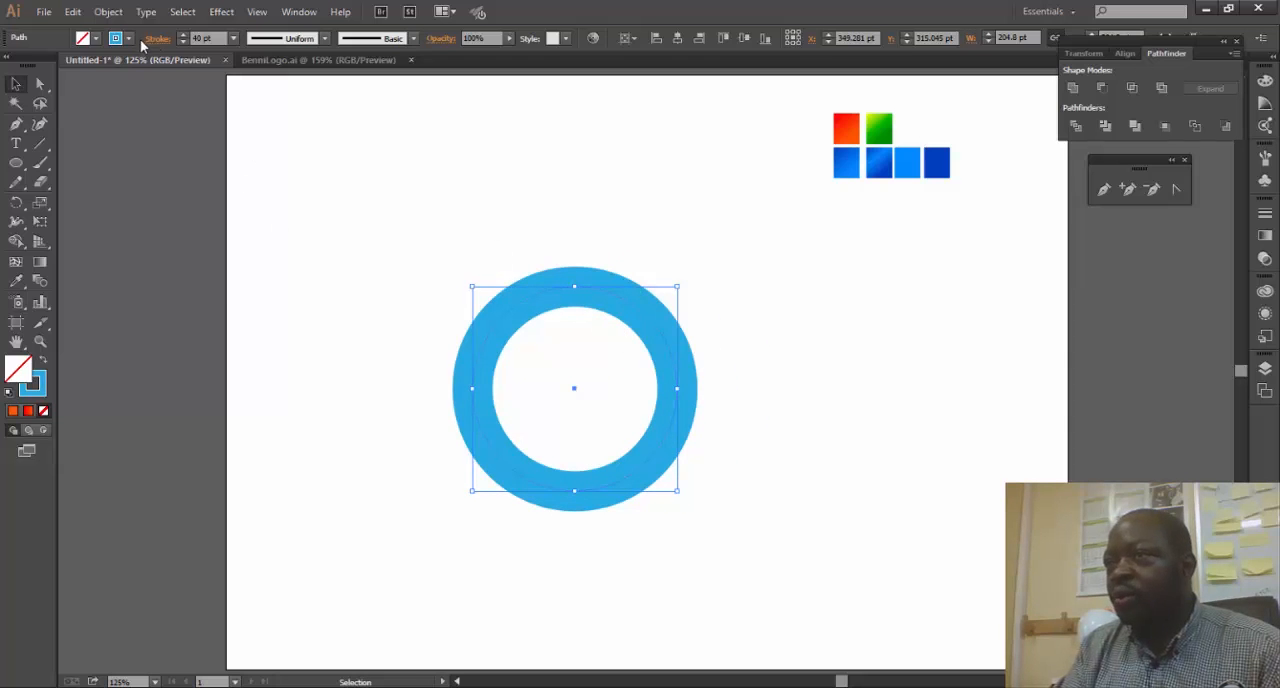
click(108, 11)
click(163, 184)
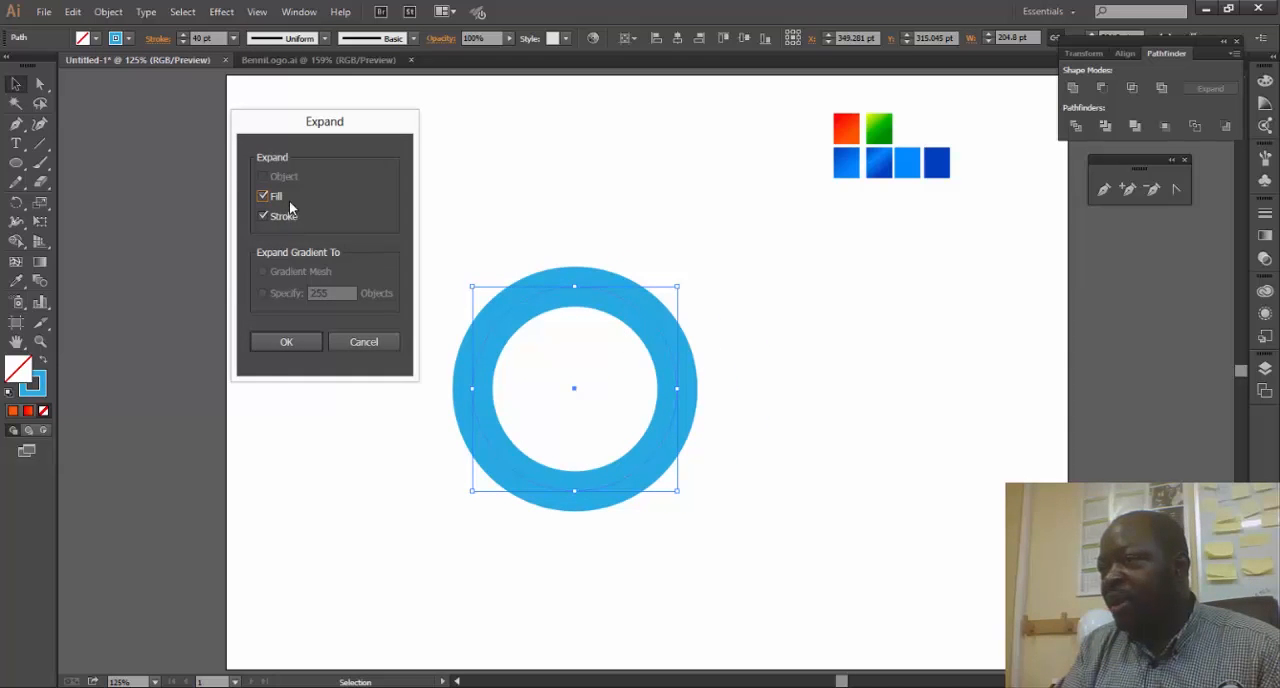
click(282, 345)
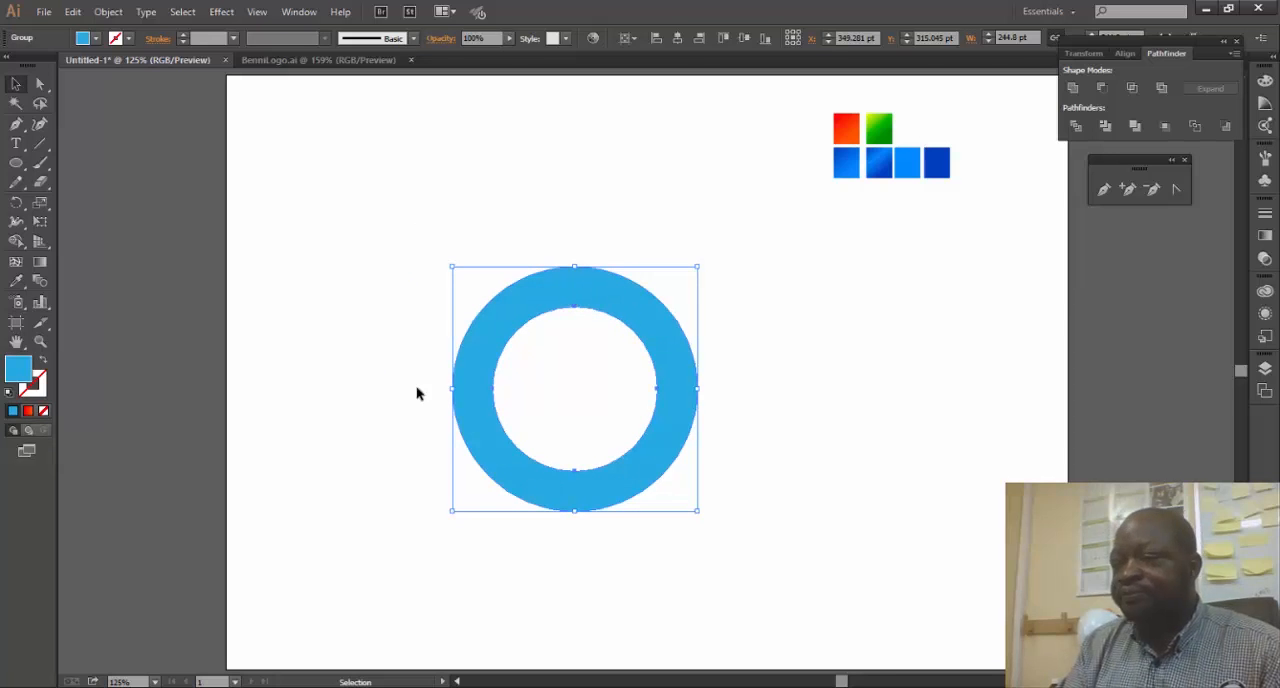
- Draw a stem rectangle 40 pt wide and about 329 pt high over the ring's left edge, and stretch its upper end higher
drag(16, 164, 90, 166)
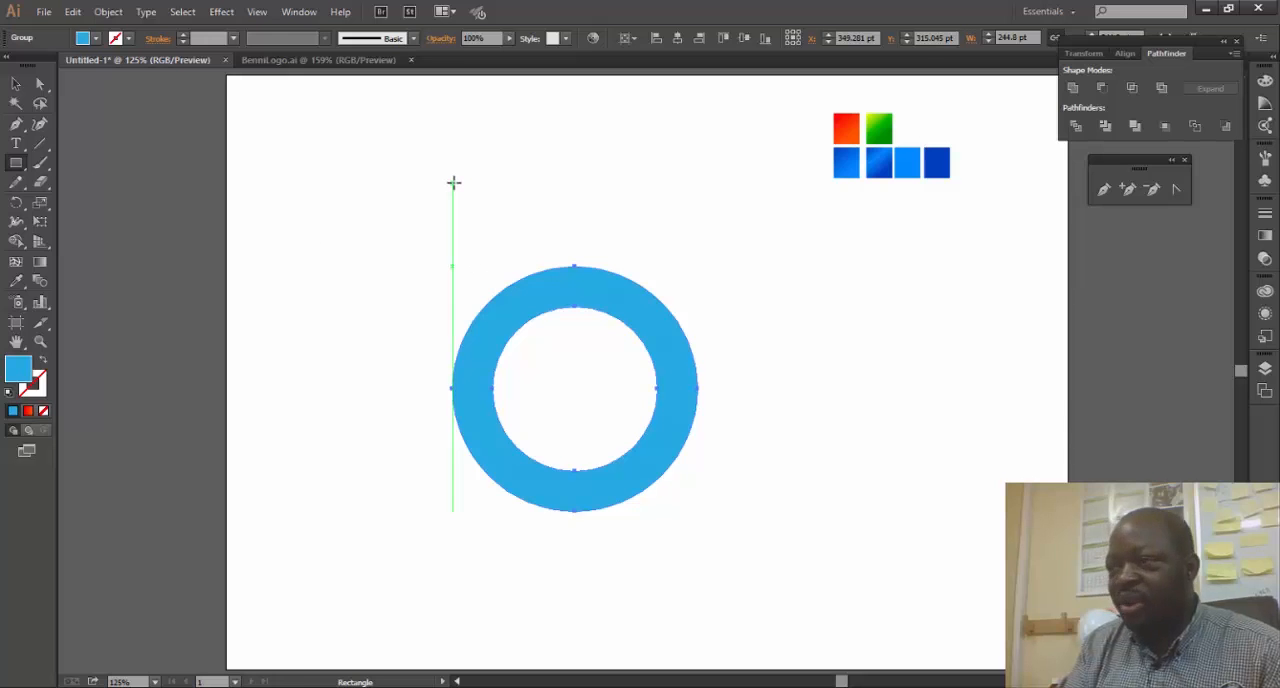
drag(453, 183, 492, 511)
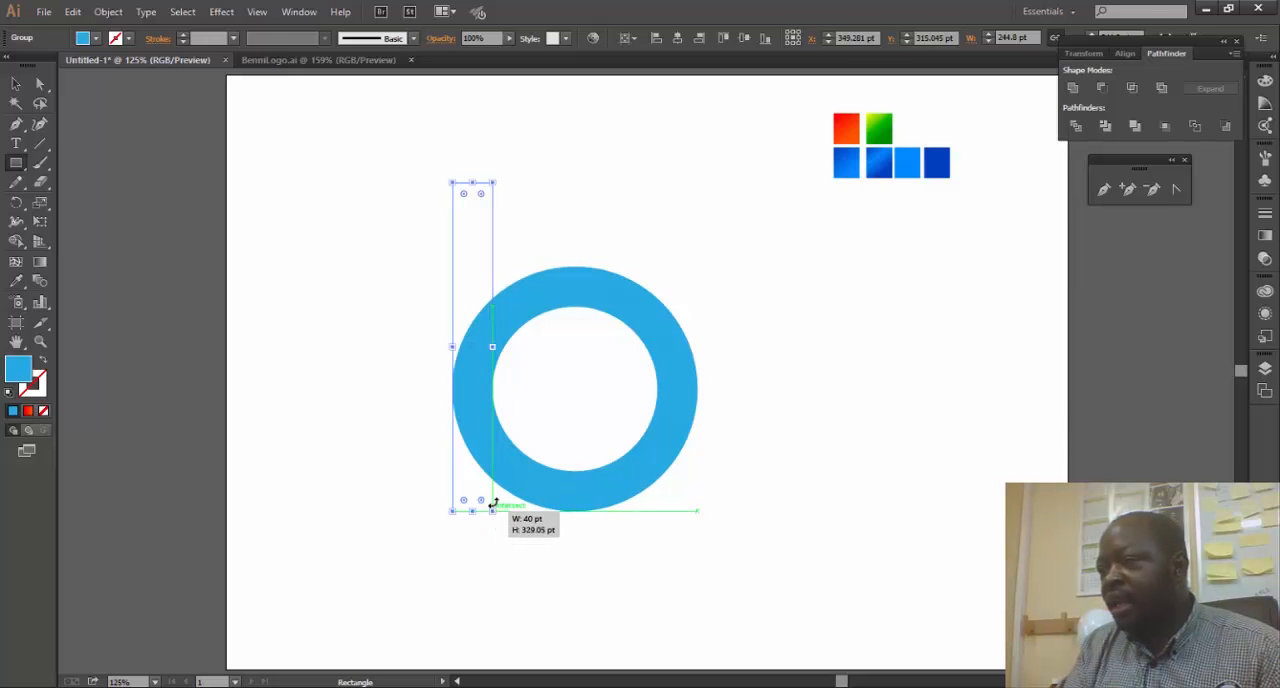
key(v)
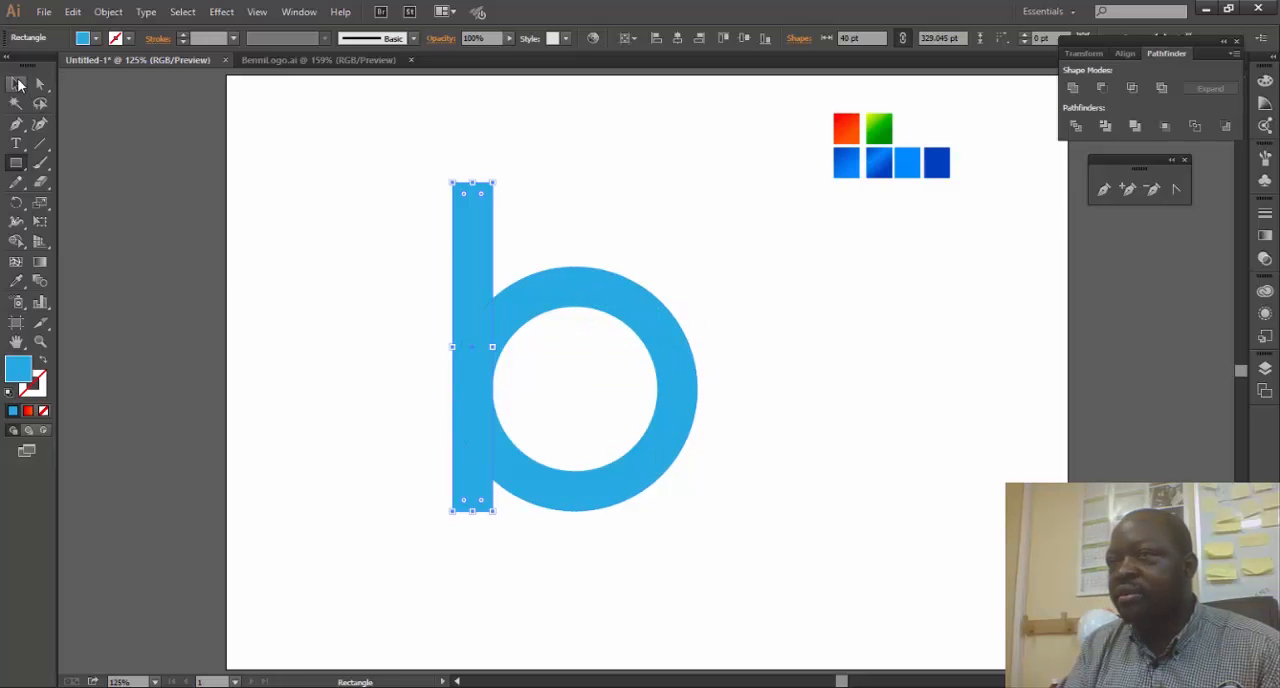
drag(465, 178, 471, 143)
click(671, 200)
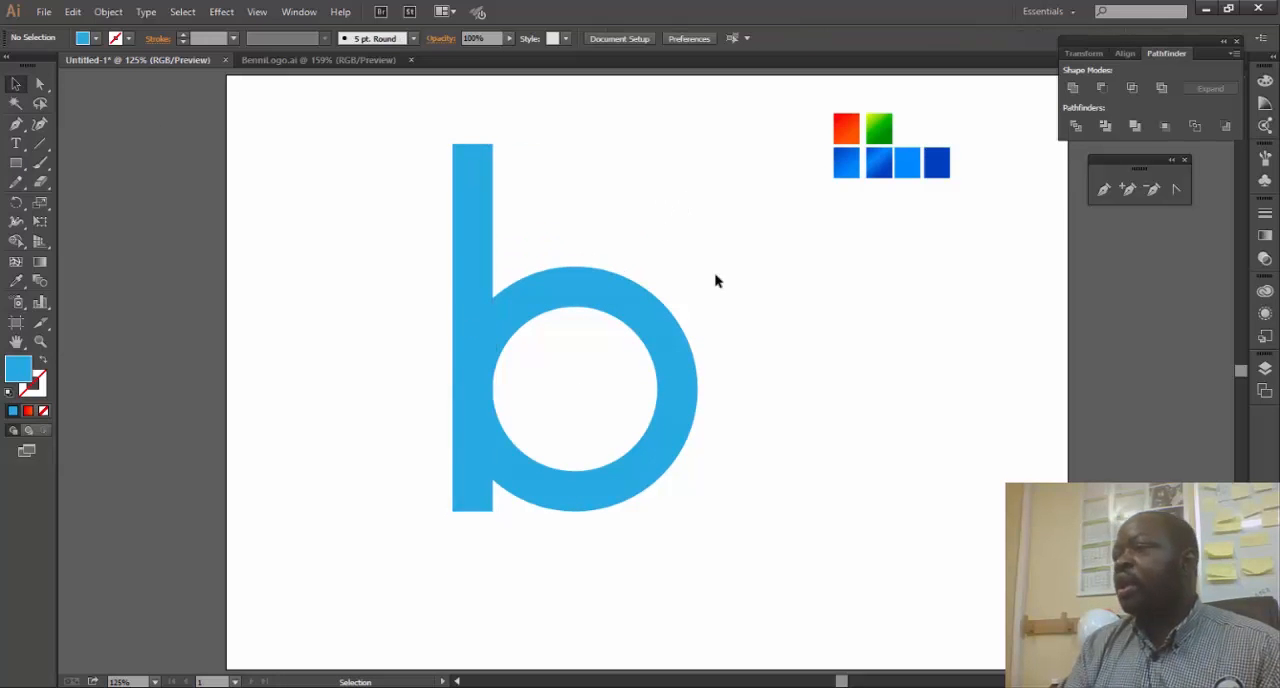
click(660, 326)
key(a)
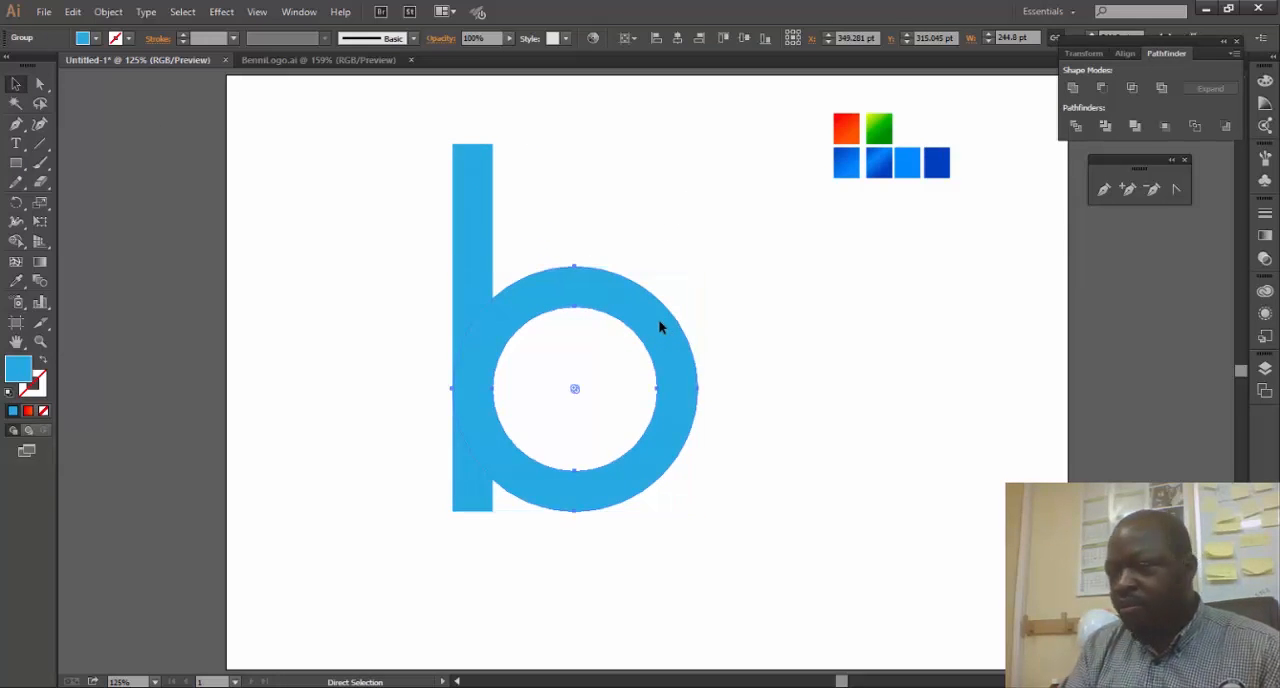
key(v)
click(798, 307)
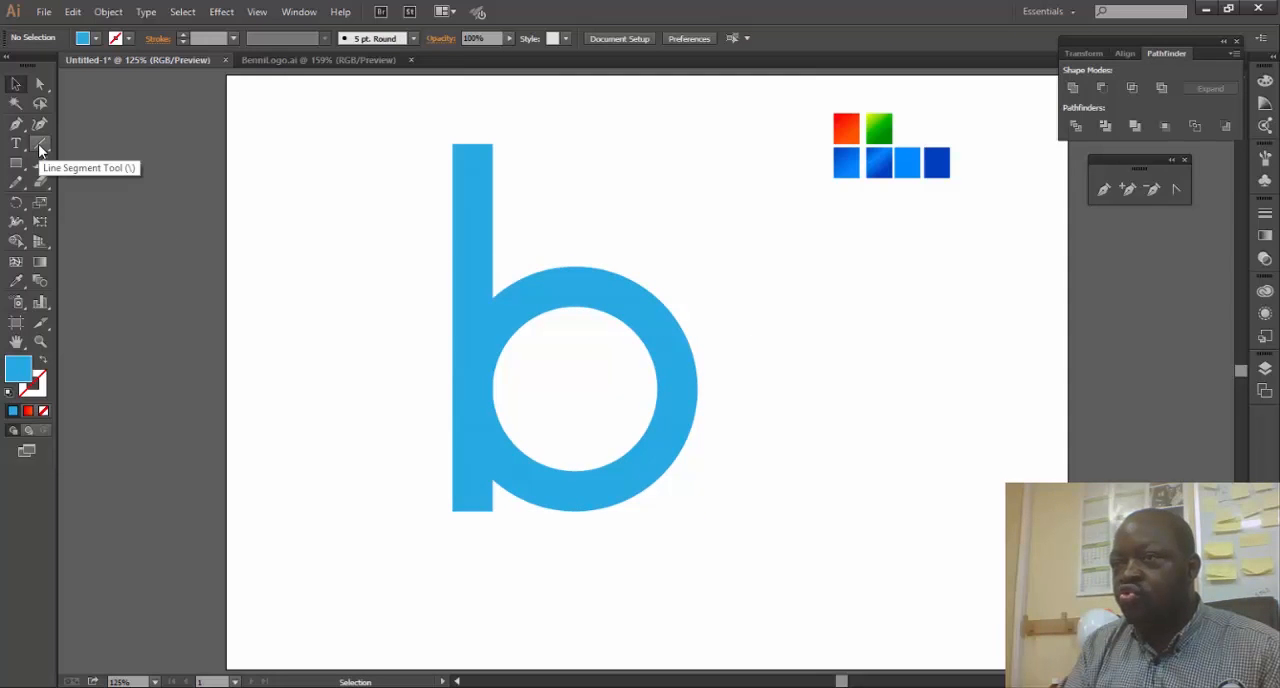
- Draw a horizontal line 300 pt long through the ring's centre, crossing the stem and both sides of the ring
click(40, 143)
click(429, 371)
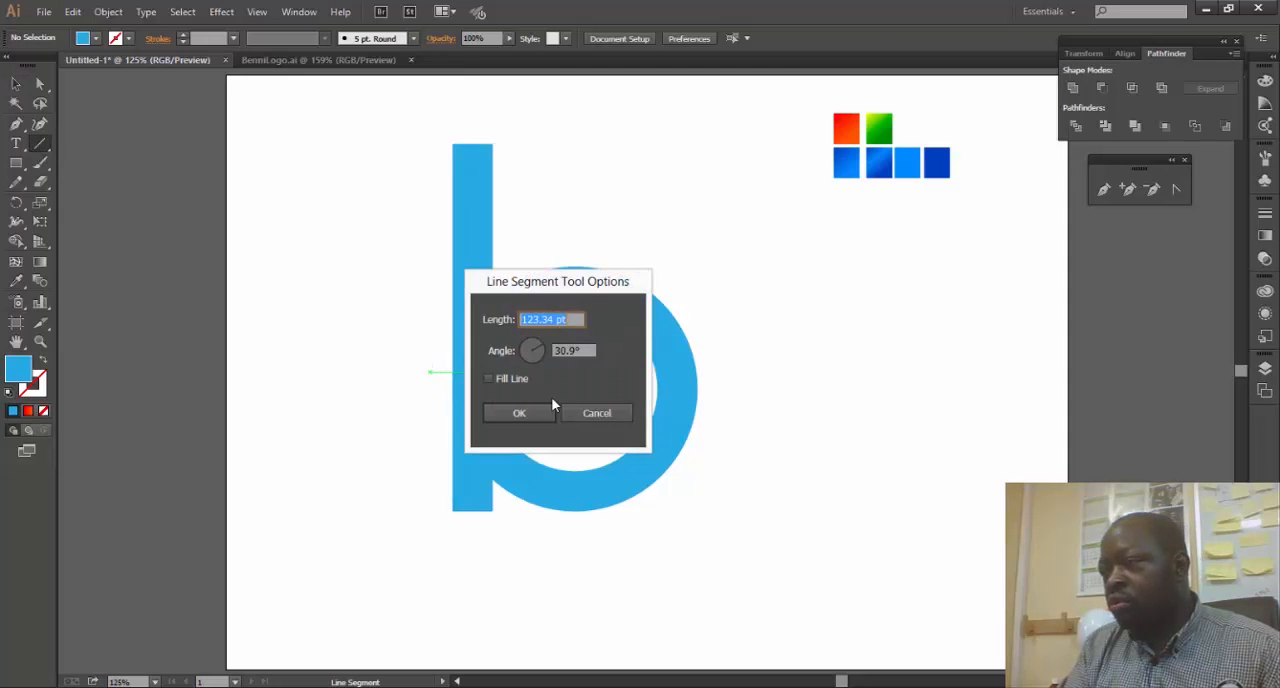
click(608, 414)
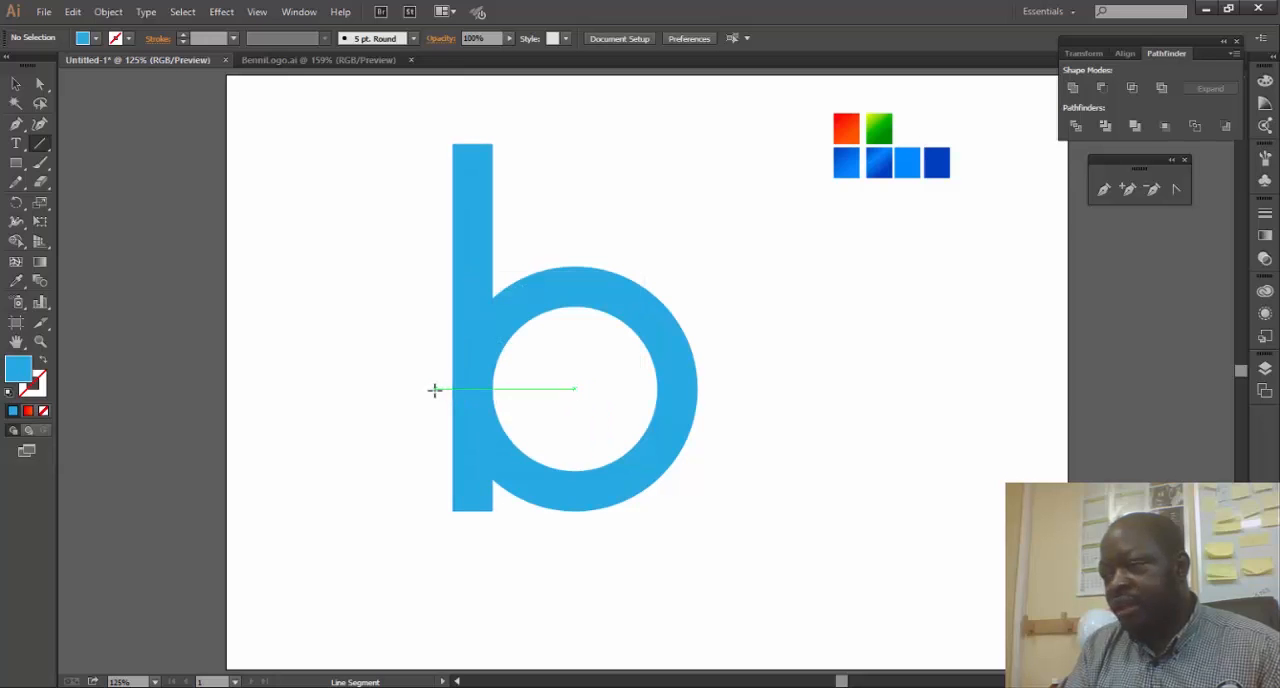
drag(434, 389, 731, 411)
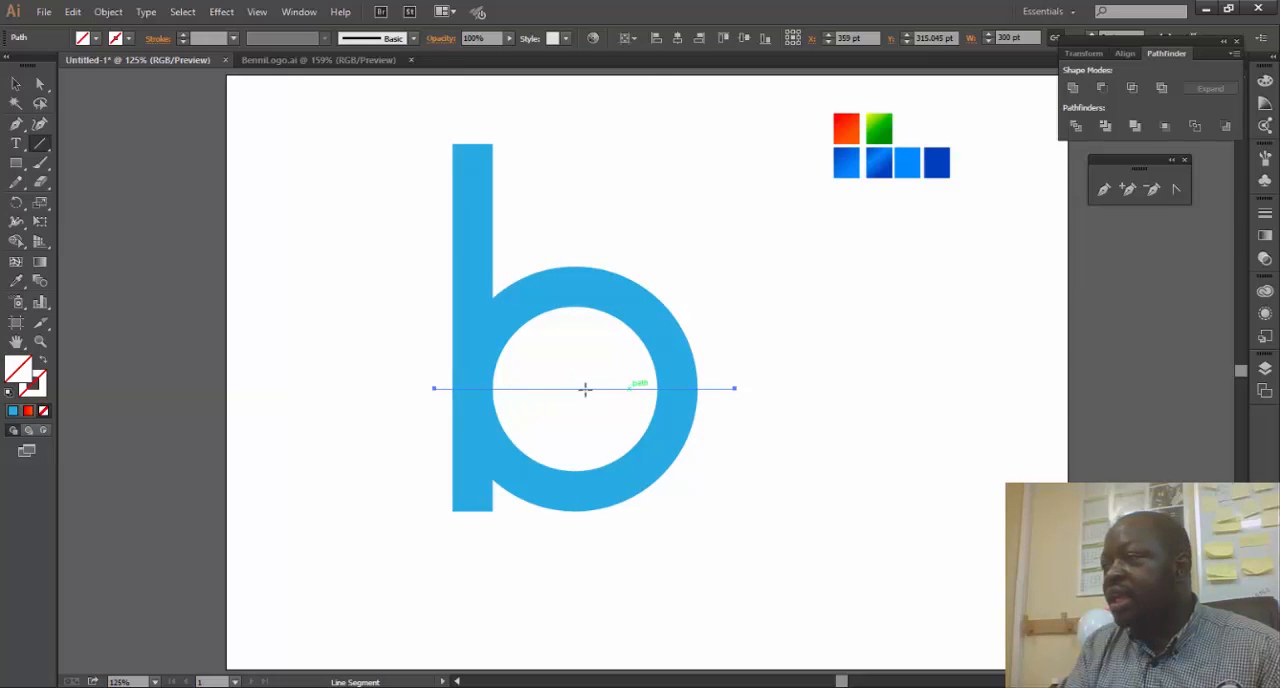
- Use the horizontal line to divide the stem and ring below it into upper and lower pieces
click(16, 84)
click(108, 12)
mouse_move(200, 334)
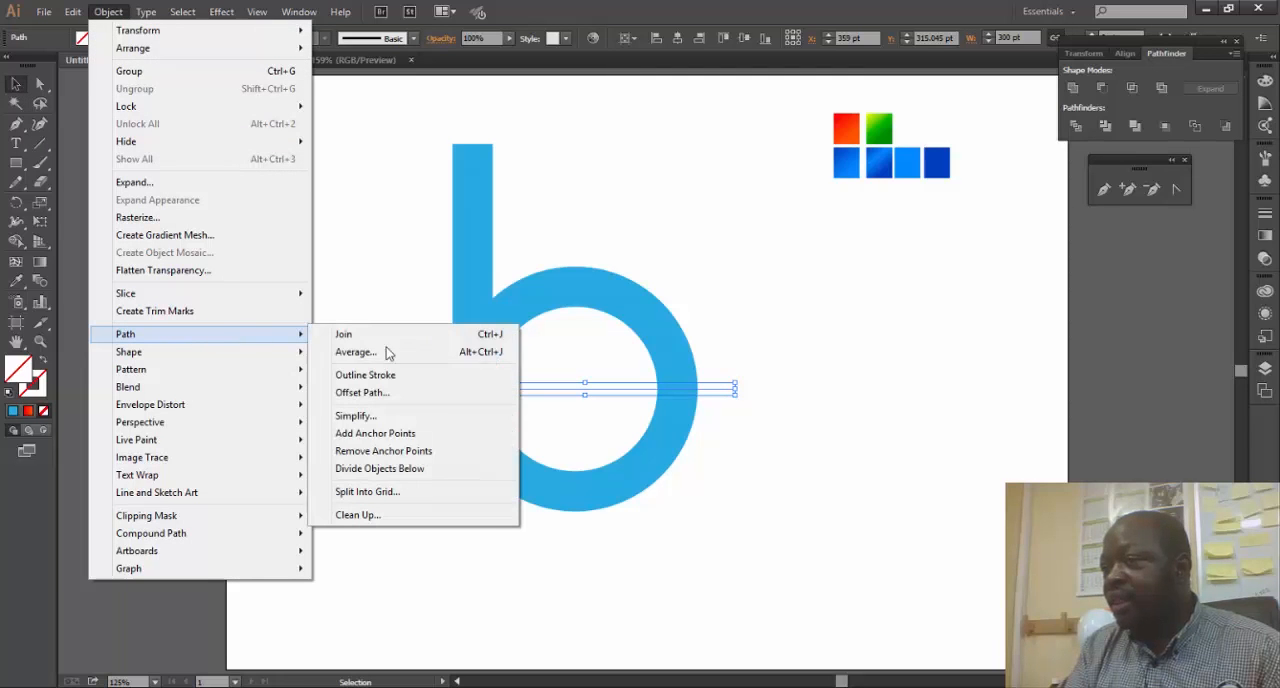
click(388, 472)
click(828, 413)
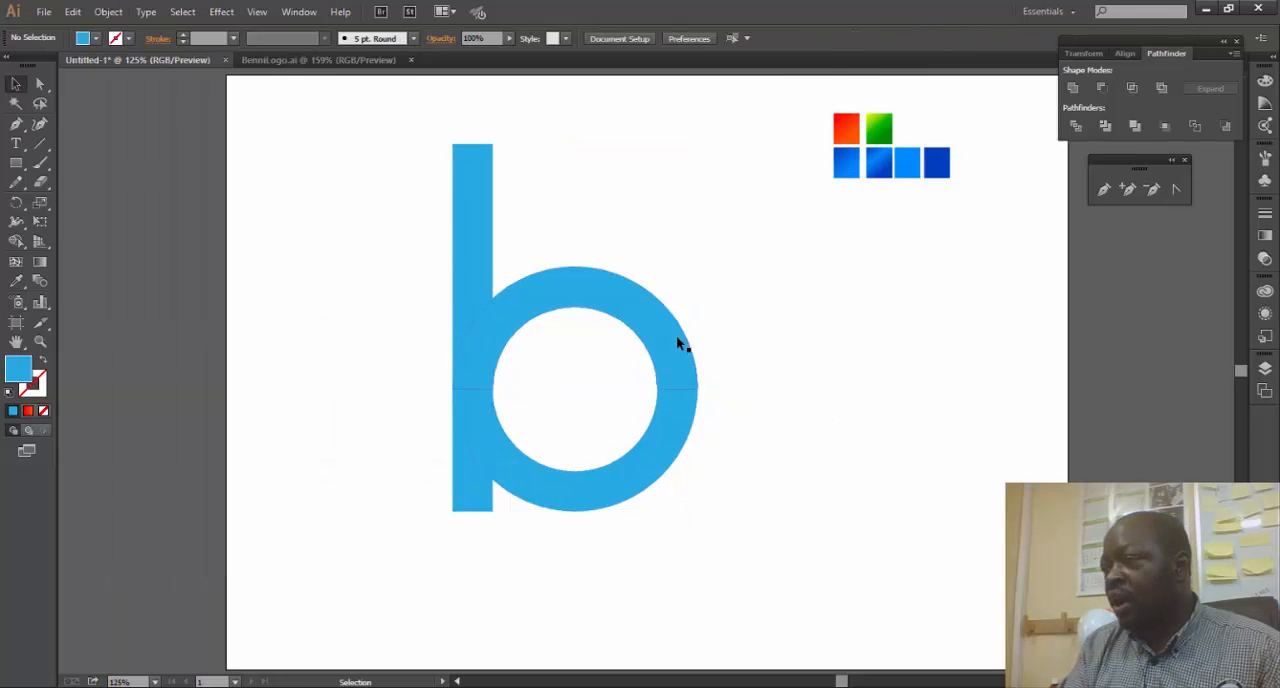
click(678, 338)
click(880, 300)
click(487, 190)
click(748, 287)
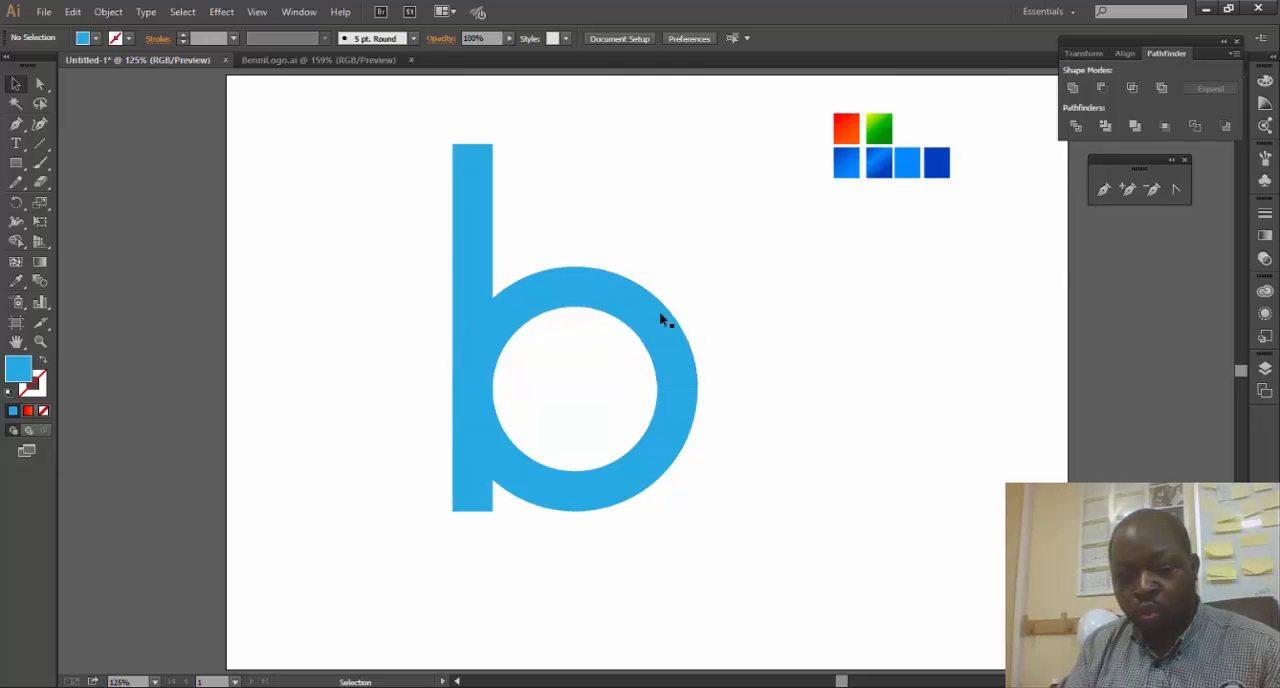
- Add a new layer and name it BG
key(a)
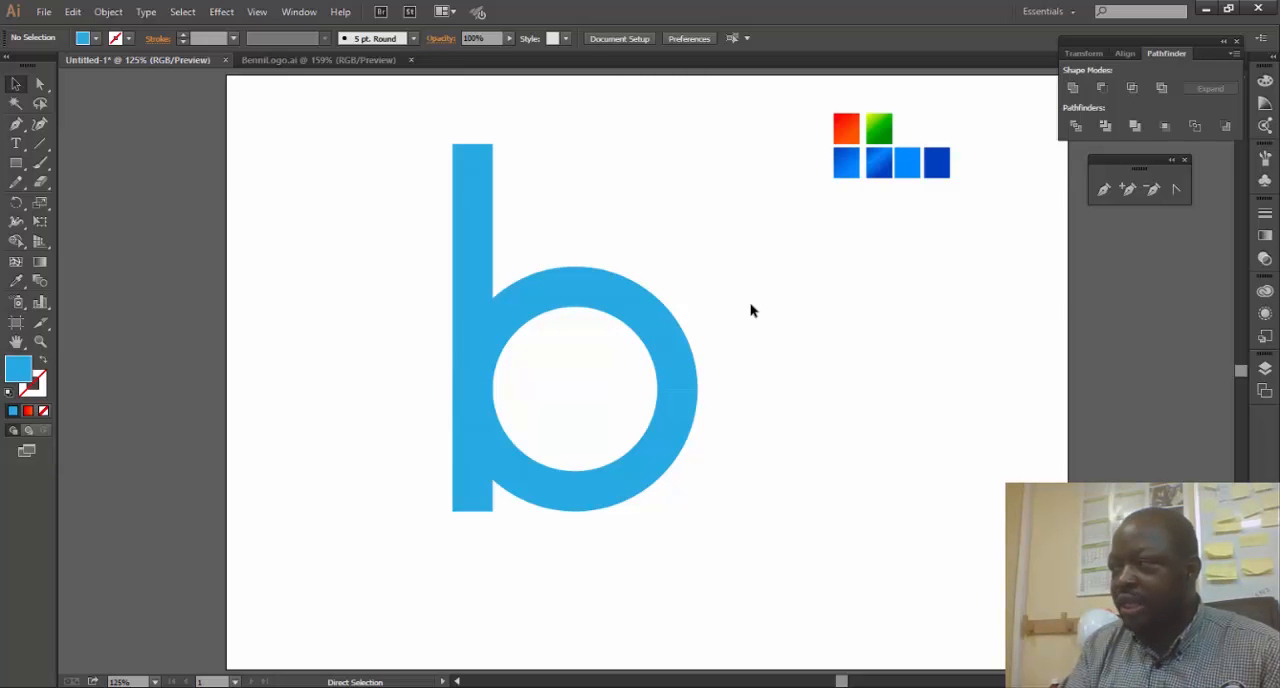
click(1265, 368)
key(ctrl+l)
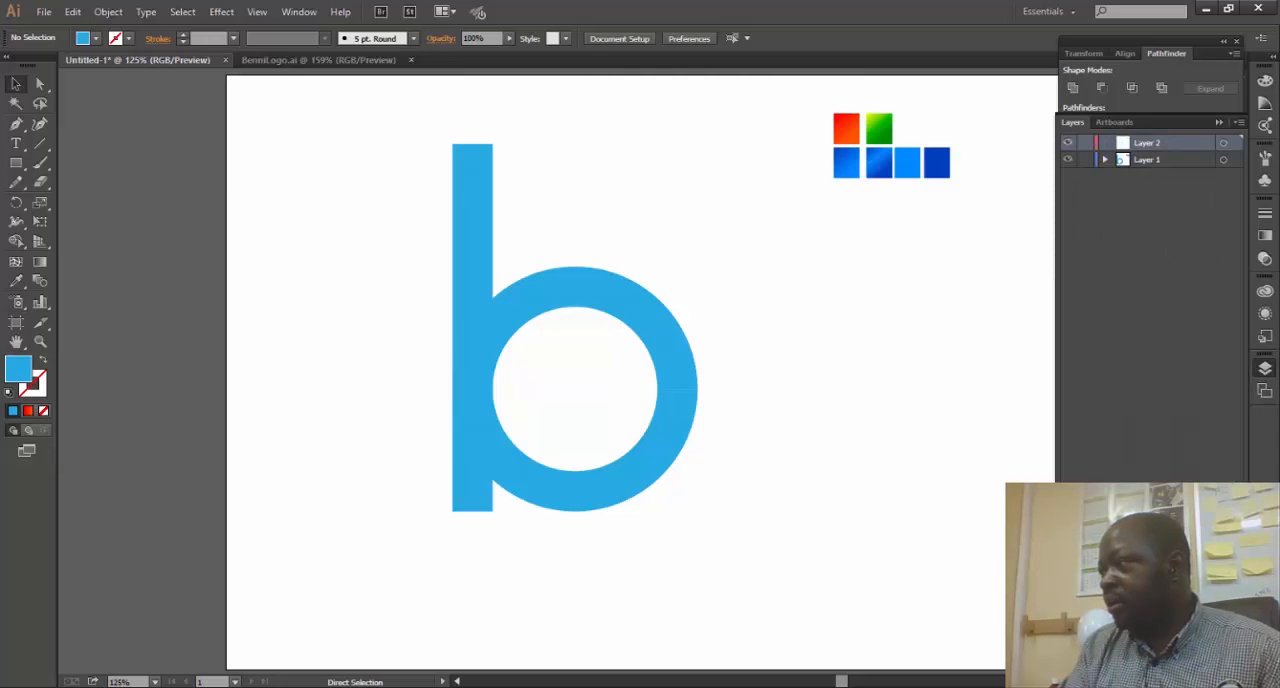
double_click(1152, 144)
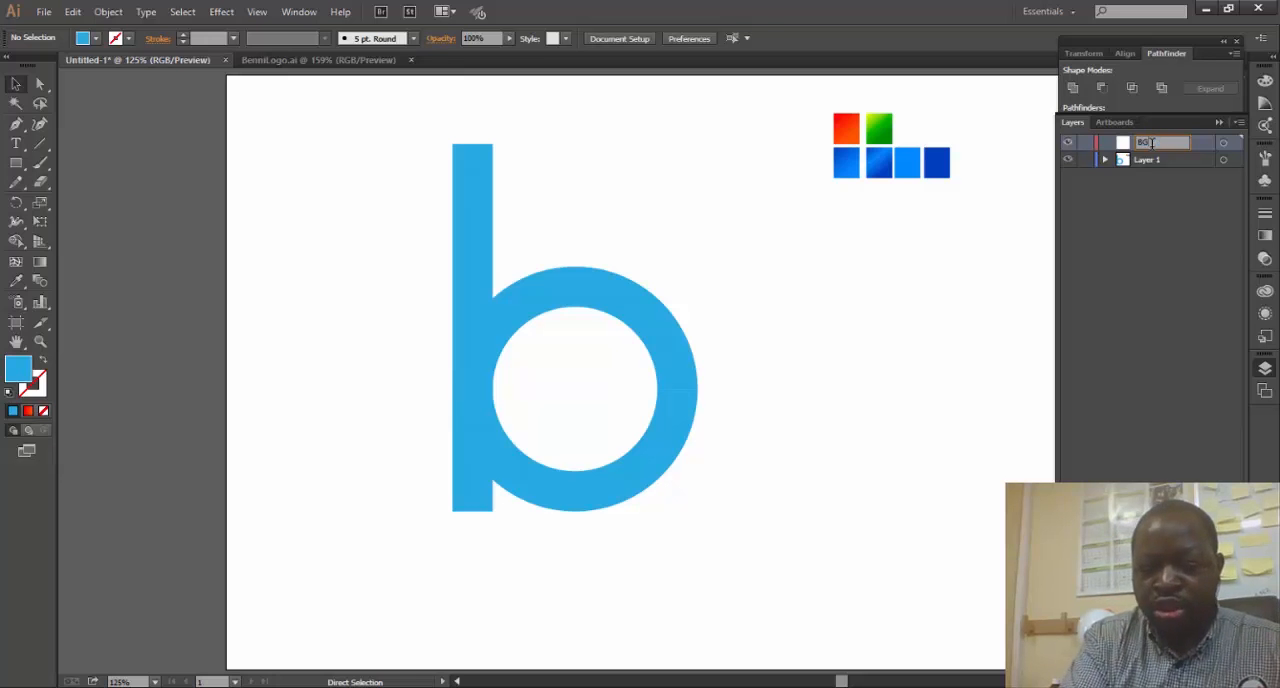
key(Return)
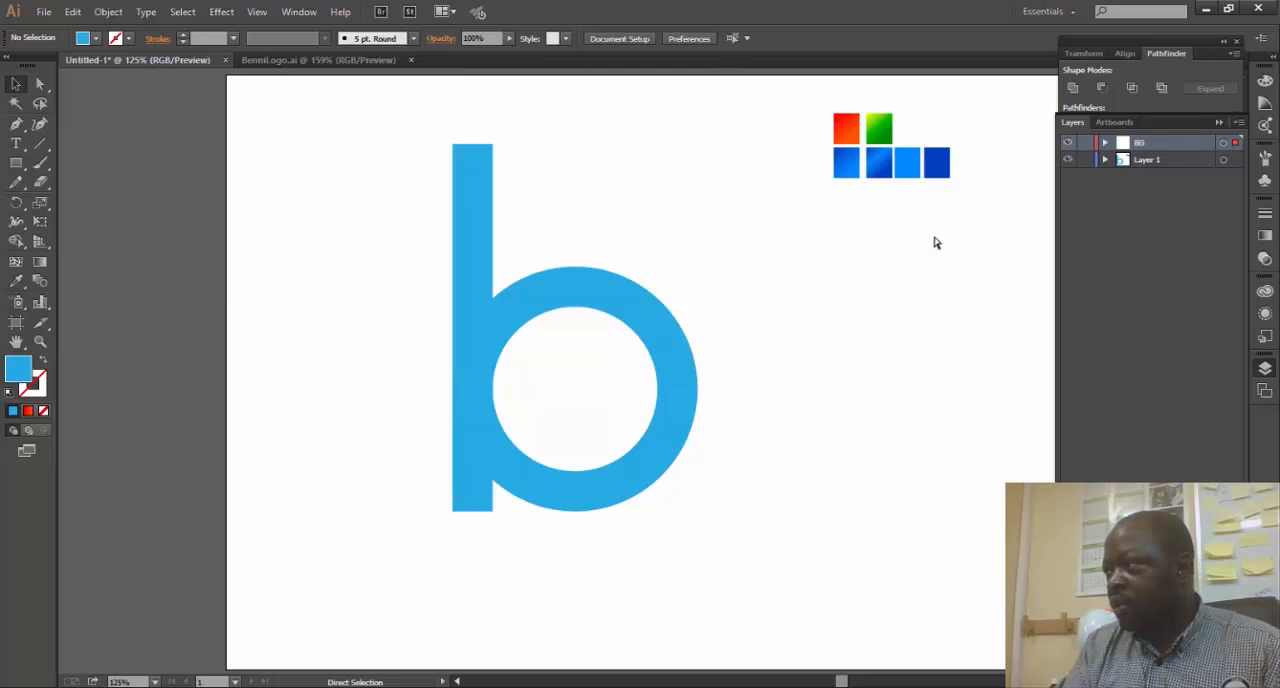
- Paste the copied ring artwork in place on the BG layer, hide that layer and move it below Layer 1
key(ctrl+f)
click(1067, 143)
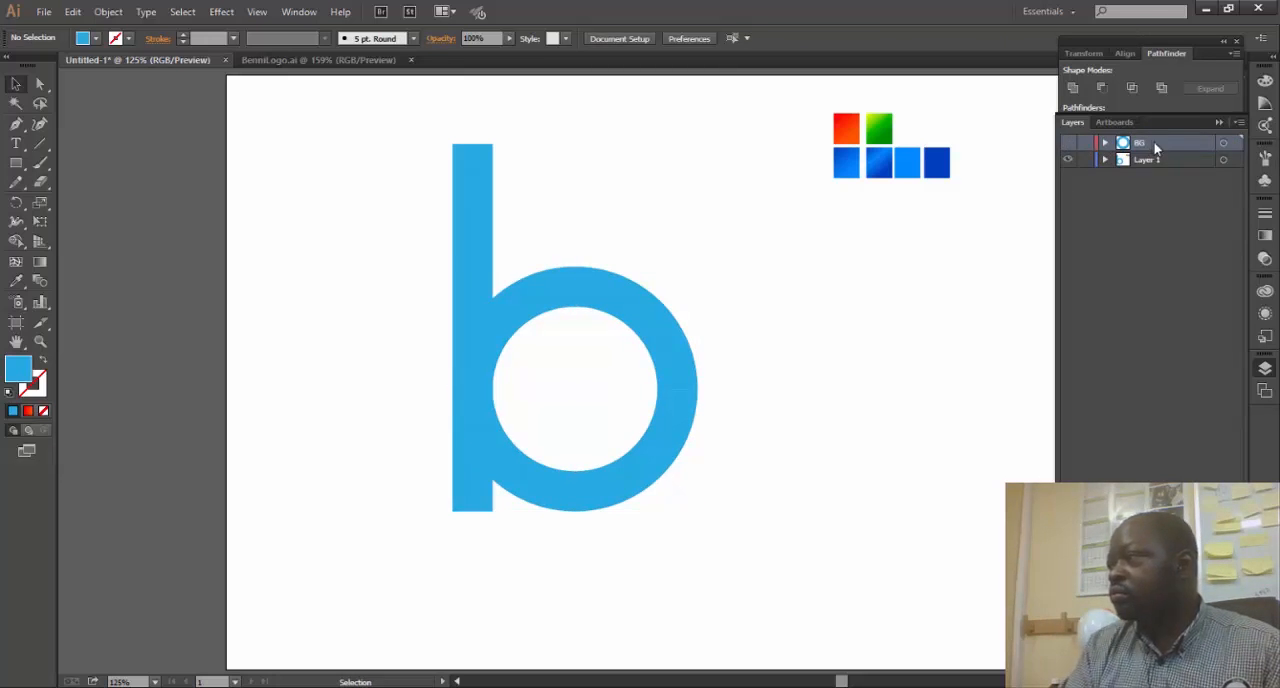
drag(1155, 145, 1142, 170)
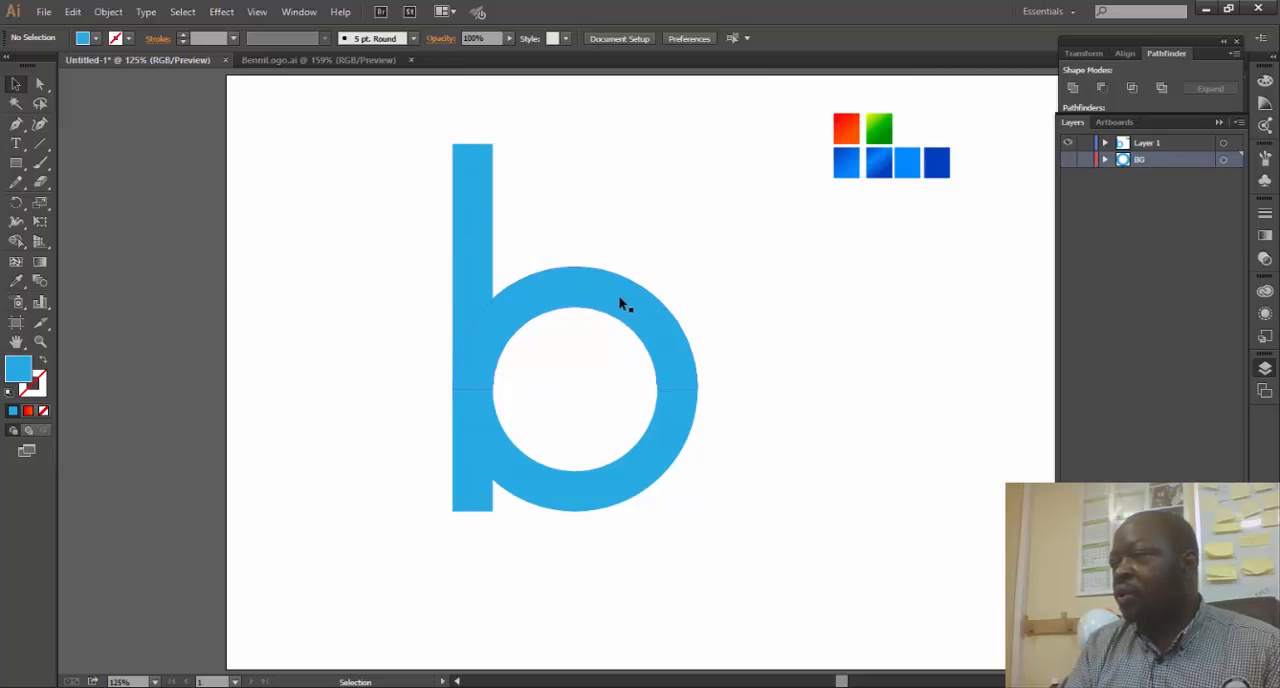
- Rotate a copy of the upper stem piece slightly counterclockwise about its lower-left corner, and repeat the transformation for a second copy
click(481, 190)
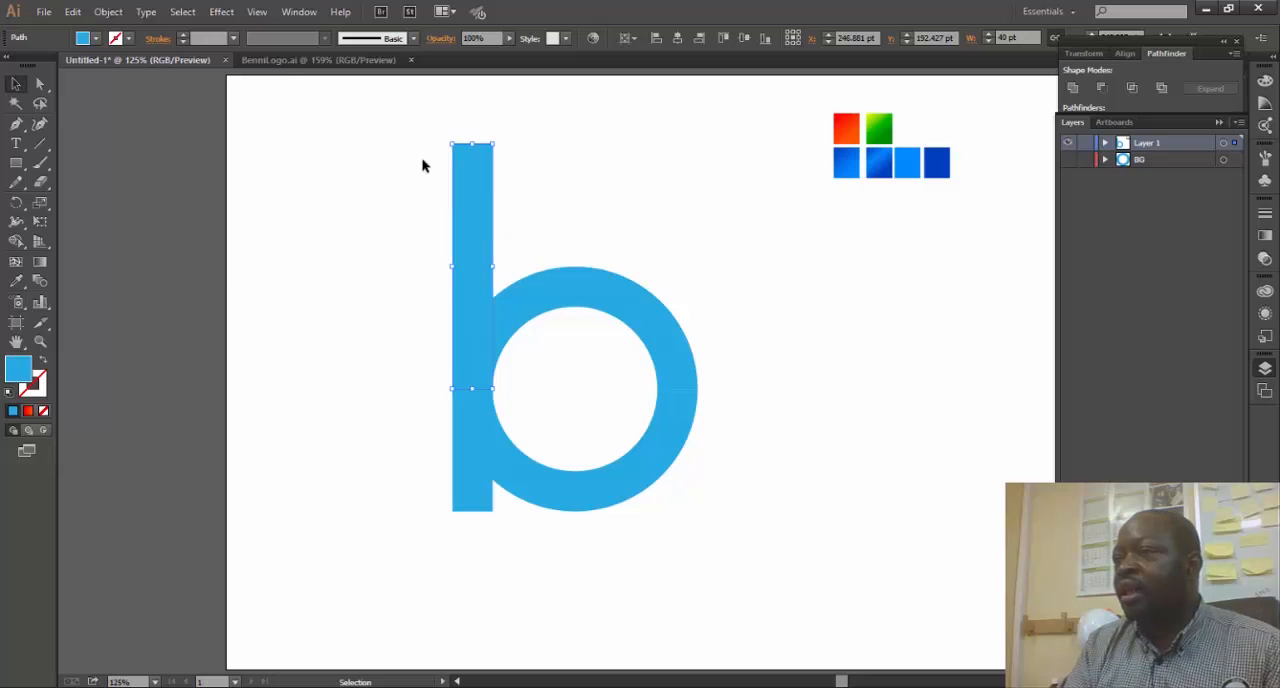
click(16, 203)
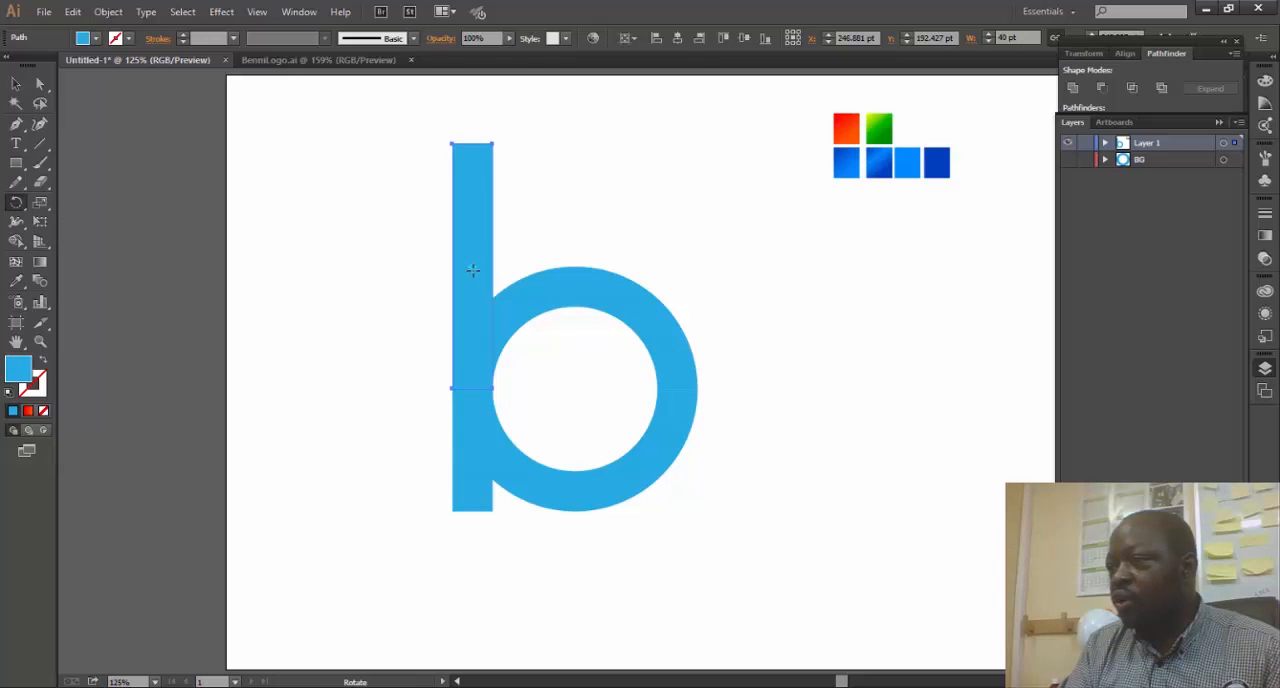
click(453, 390)
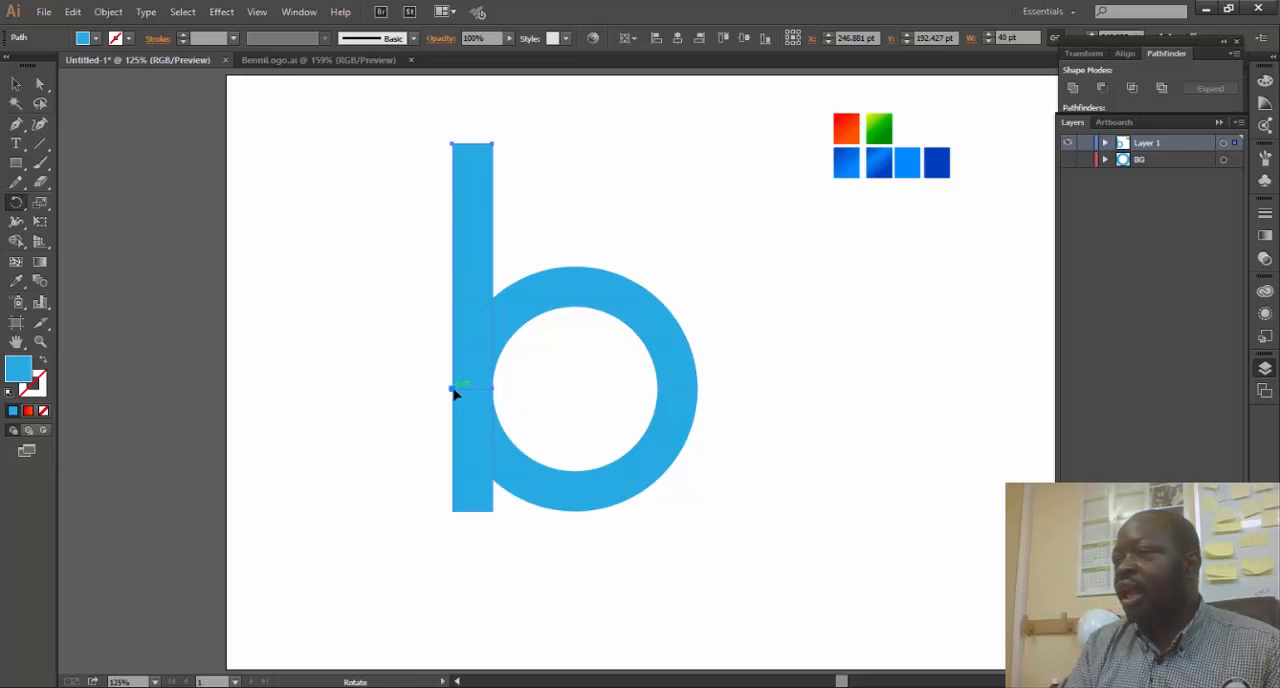
drag(474, 172, 450, 170)
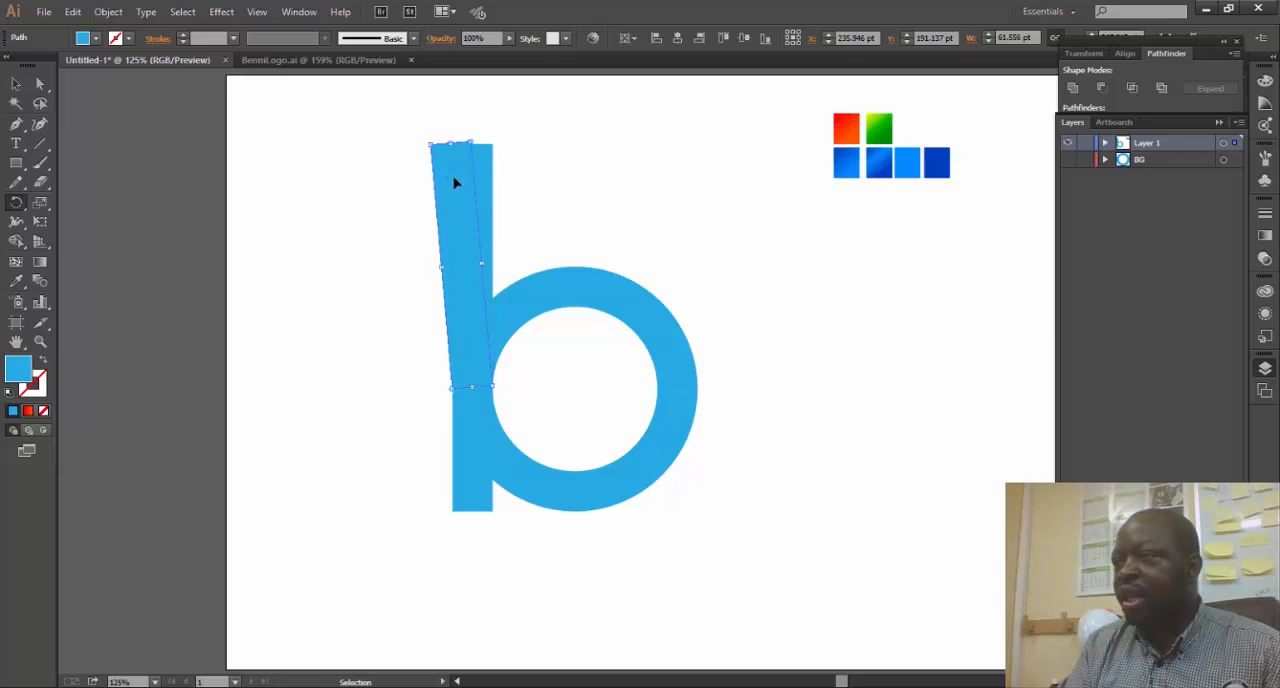
key(ctrl+d)
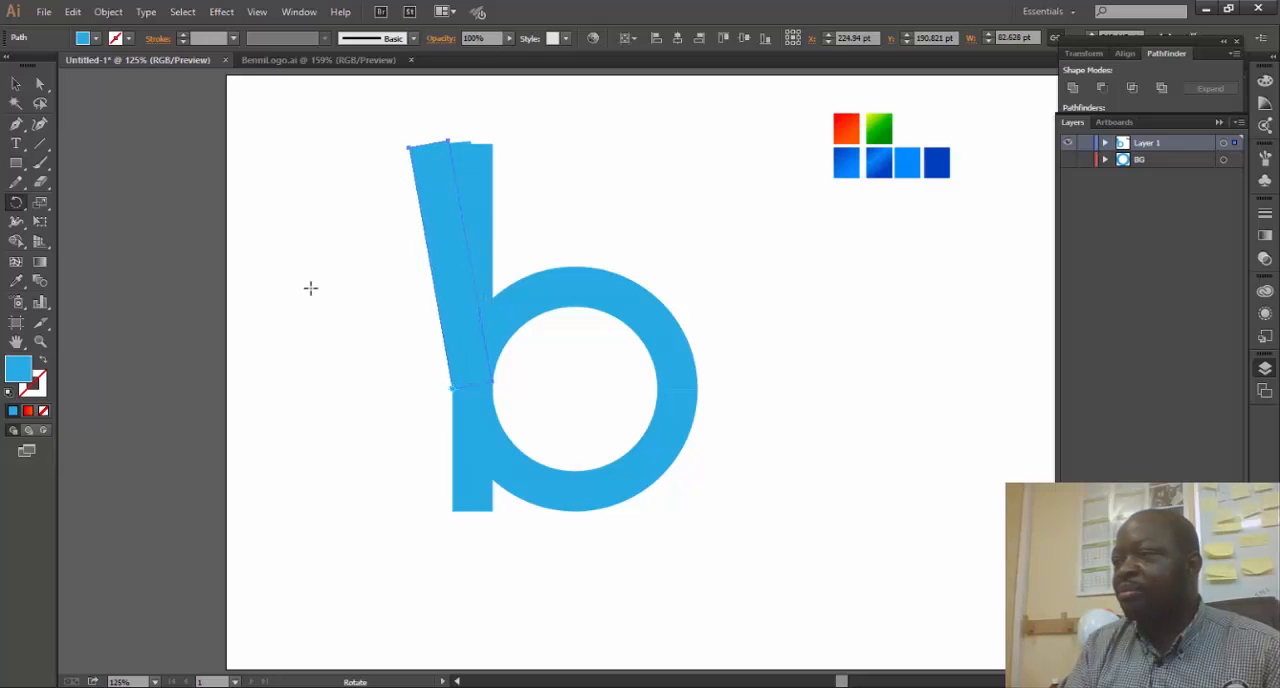
- Select the three fanned upper stem strips and send them to the back
click(16, 84)
drag(380, 120, 440, 178)
right_click(440, 172)
mouse_move(567, 386)
click(660, 432)
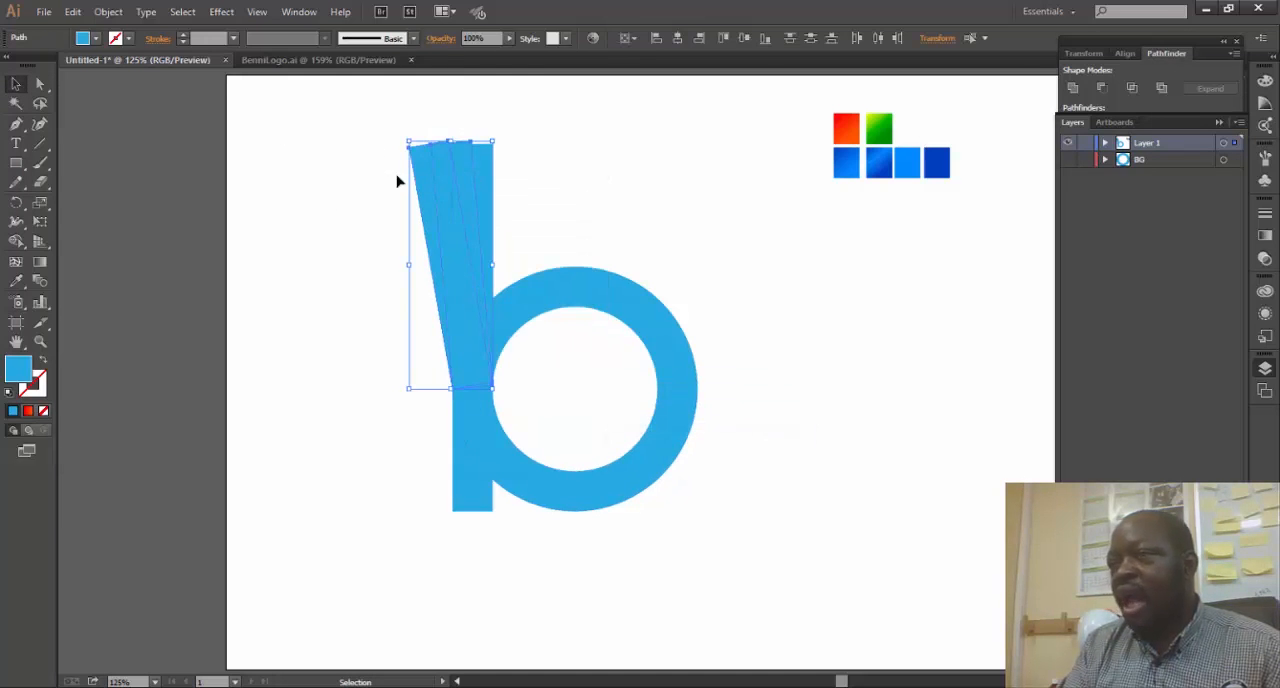
- Draw a diagonal line about 128 pt wide across the strips' tops, sloping from the stem's upper-right corner down to the left
click(40, 143)
click(379, 228)
click(590, 413)
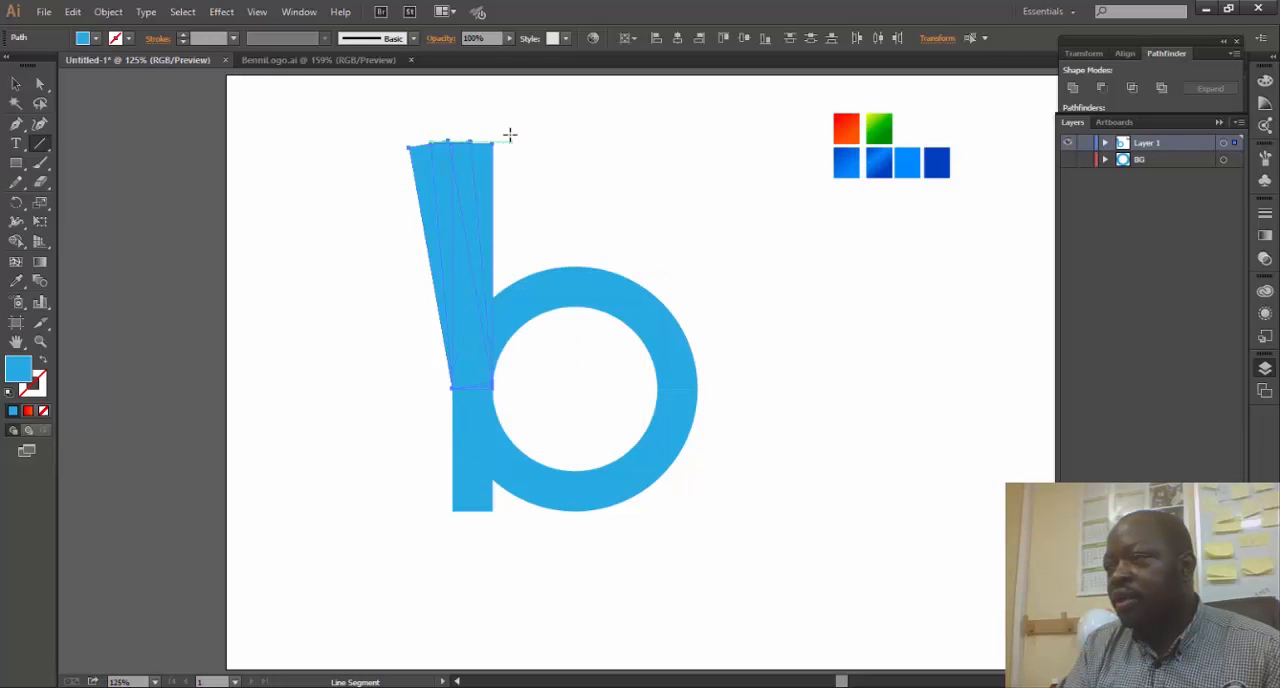
drag(497, 141, 369, 230)
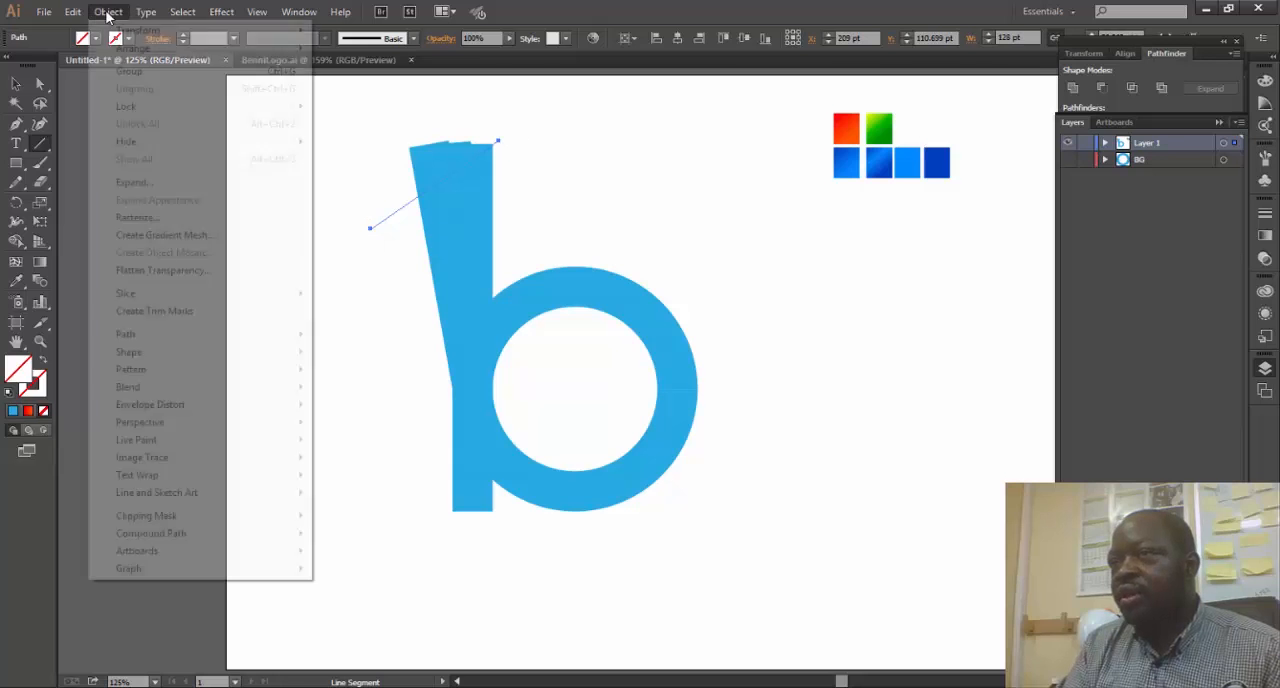
- Divide the fanned strips below with the diagonal line and delete the pieces above the cut
click(108, 12)
mouse_move(230, 334)
click(380, 468)
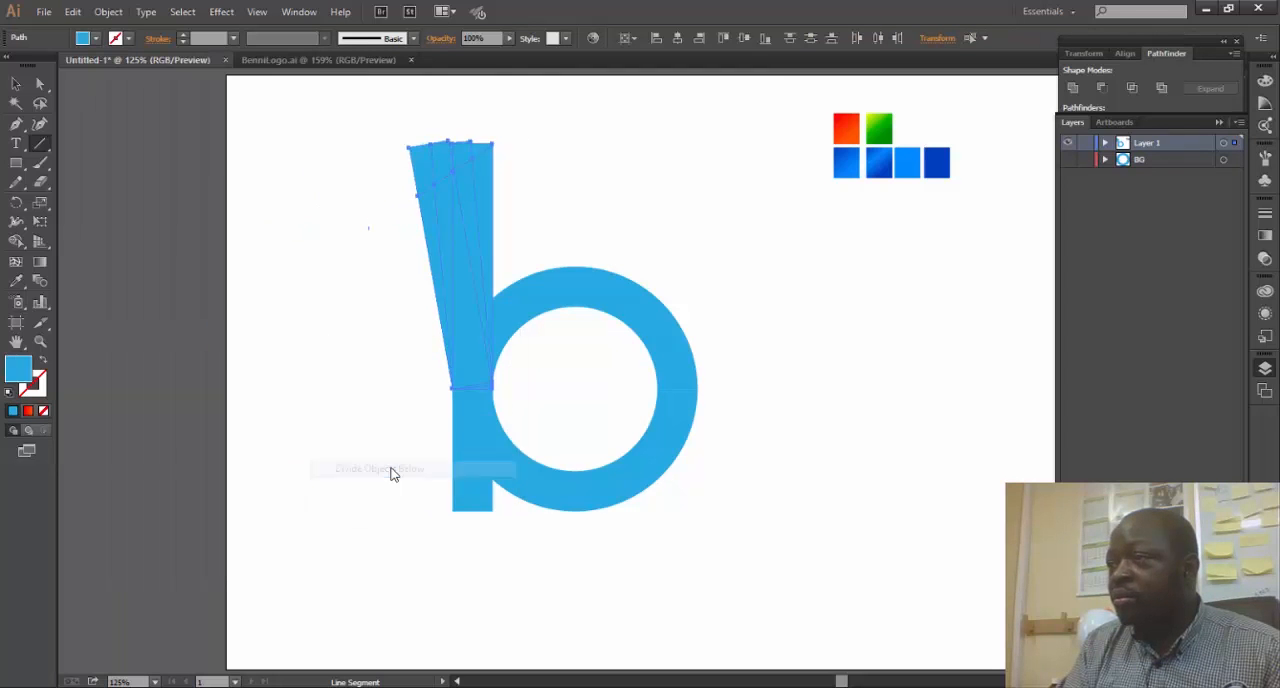
key(v)
drag(350, 142, 470, 145)
key(Delete)
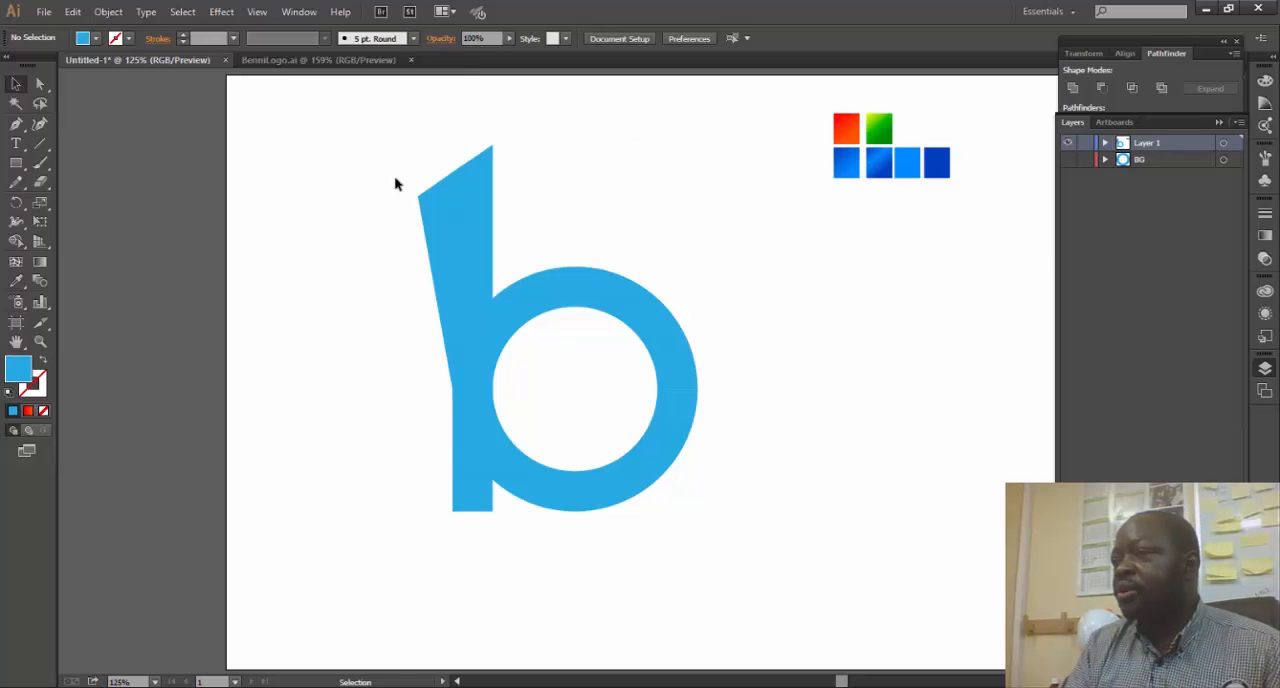
- Fill the outermost fanned strip with the red-orange gradient sampled from the colour swatches
click(424, 210)
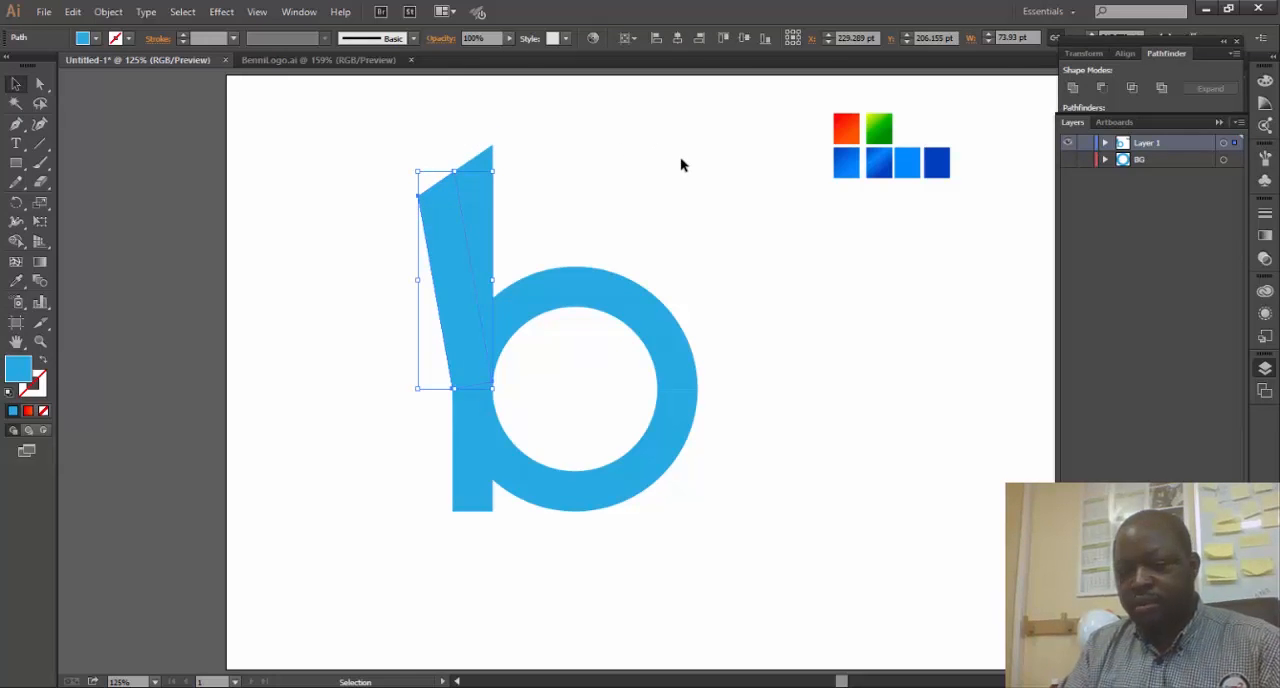
key(i)
click(852, 121)
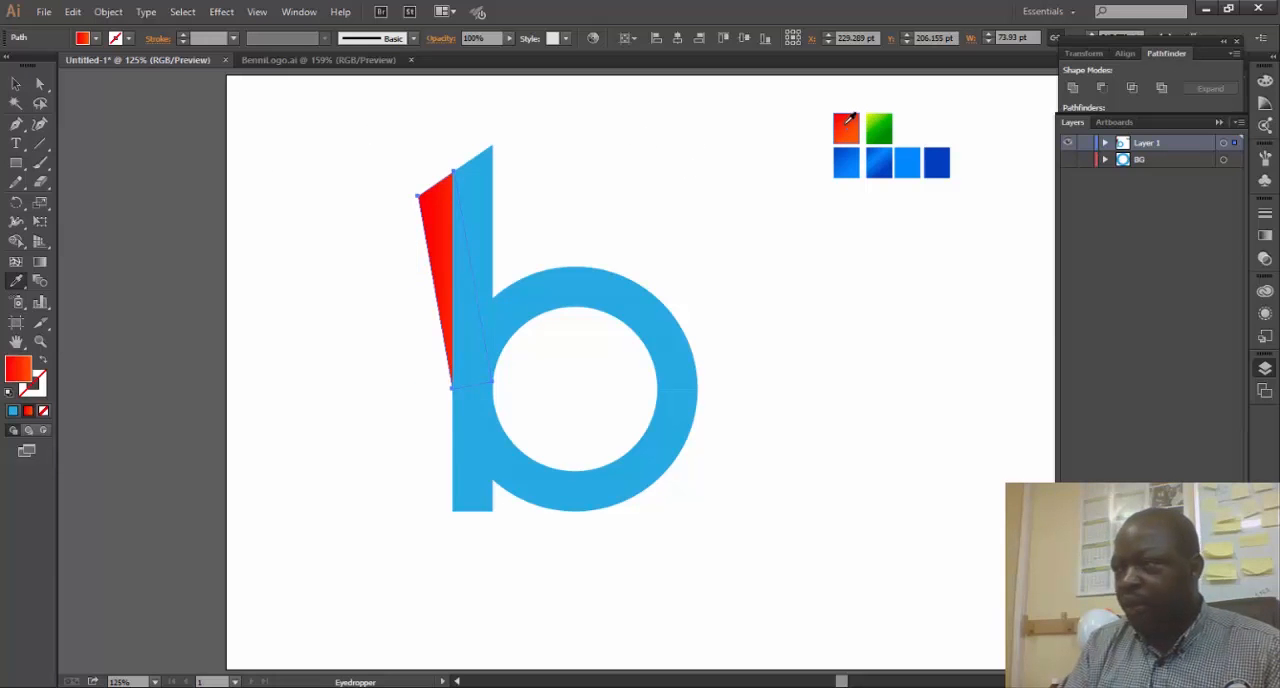
- Fill the middle fanned strip with the green gradient swatch and bring it forward above the red strip
ctrl+click(462, 236)
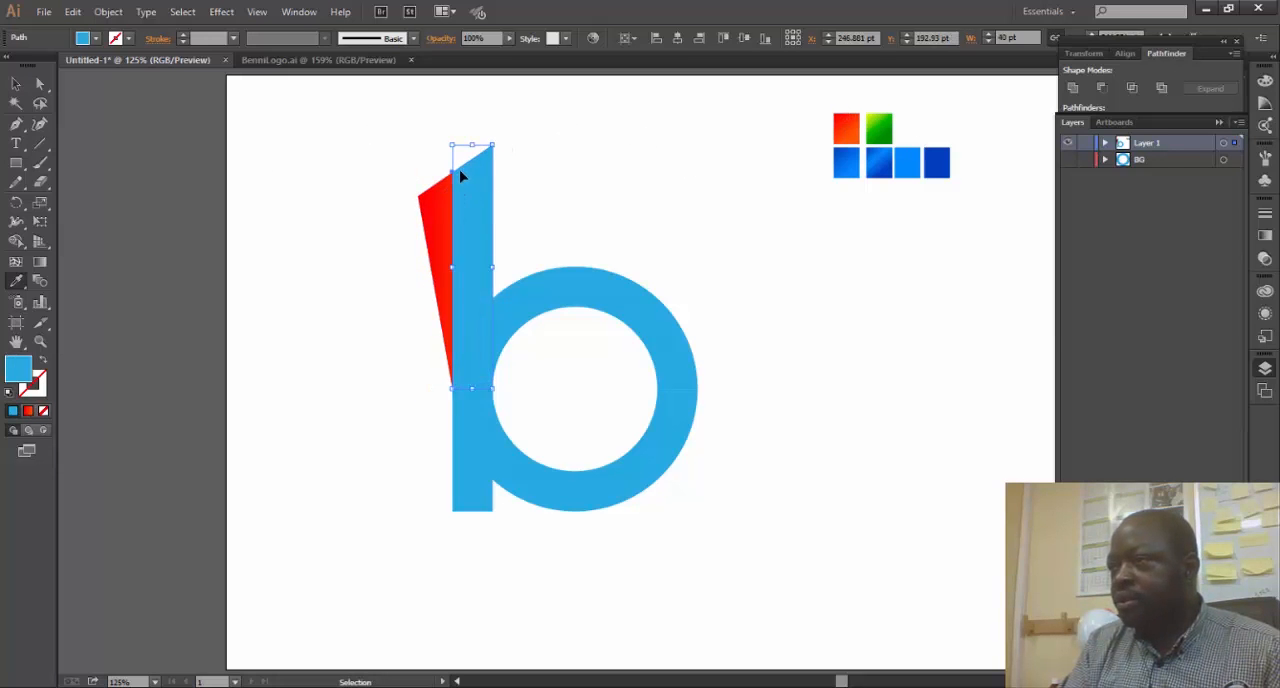
click(1105, 143)
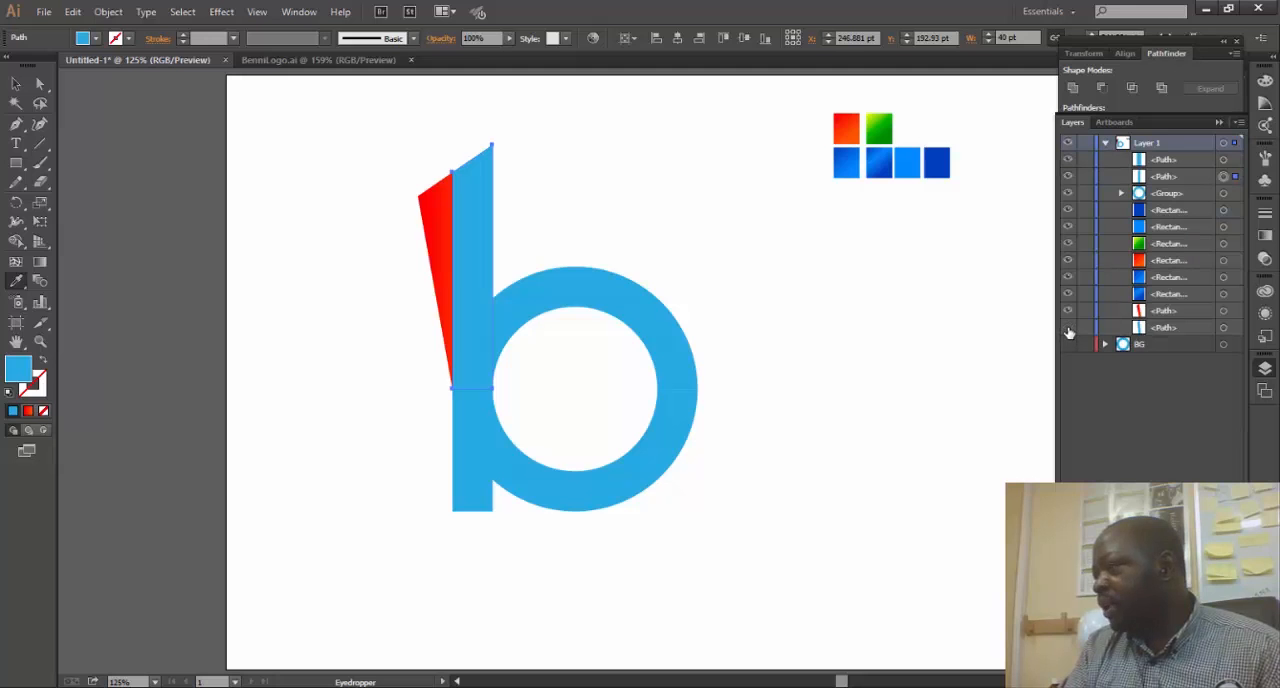
click(1223, 328)
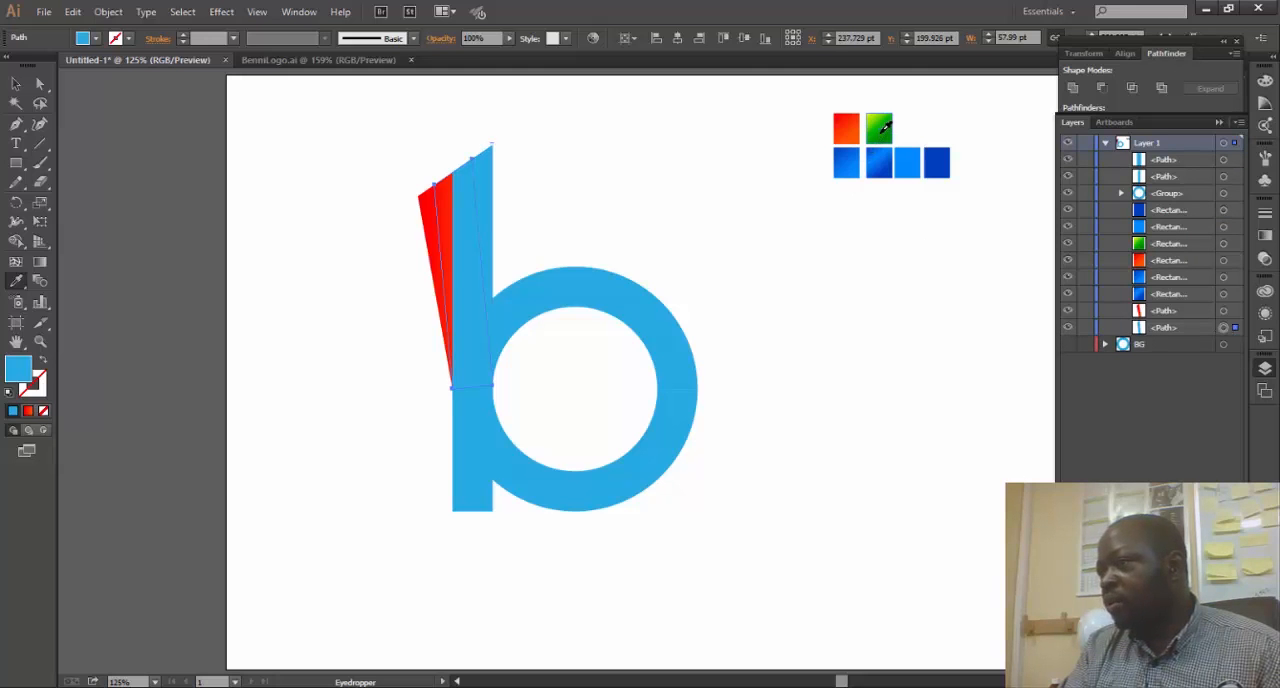
click(880, 130)
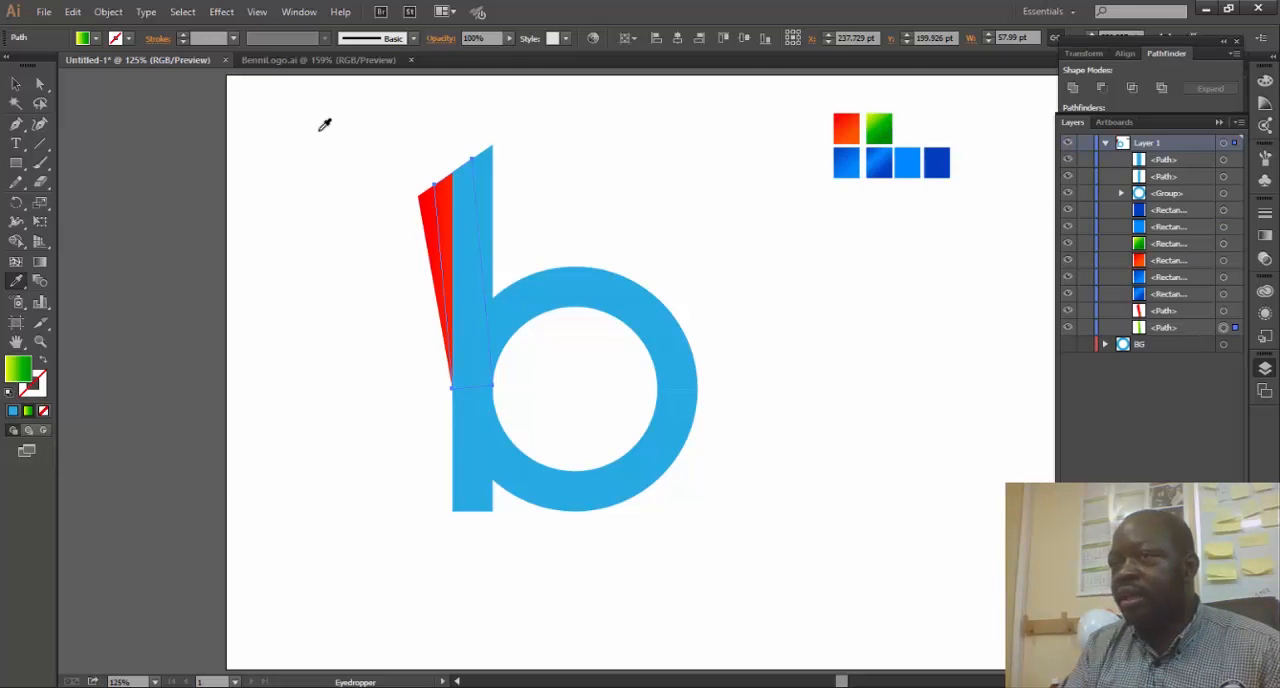
key(v)
right_click(448, 213)
mouse_move(605, 440)
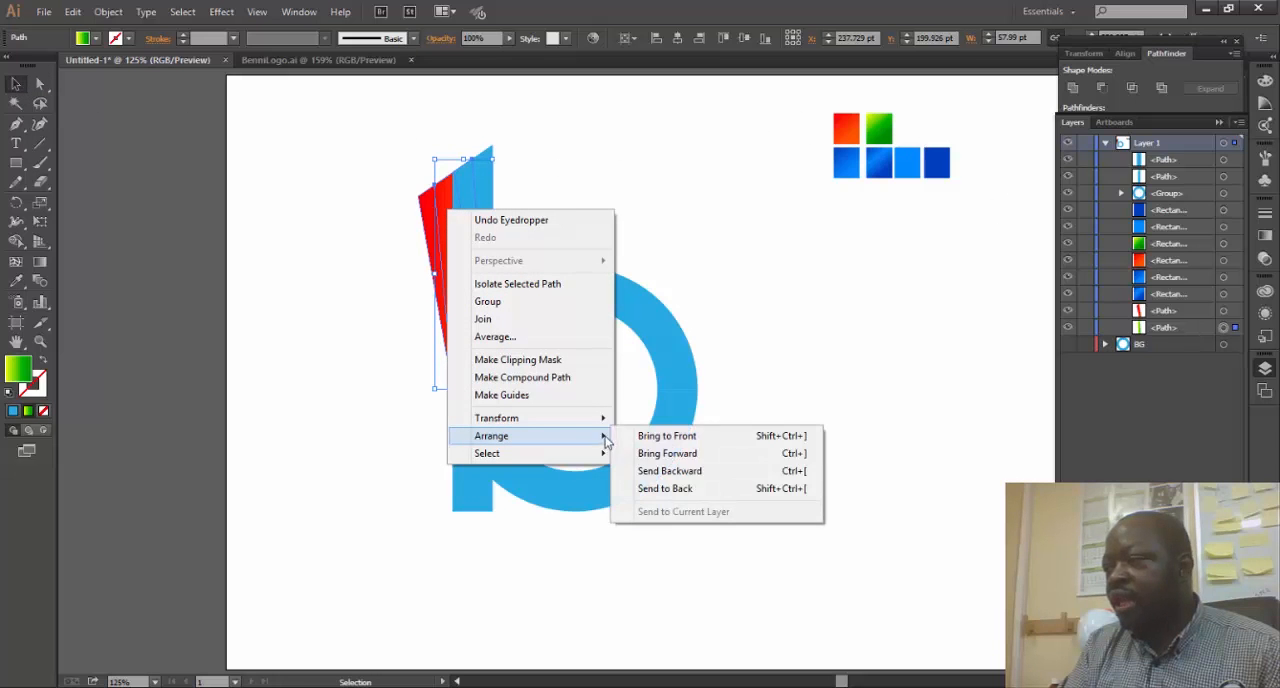
click(660, 454)
click(574, 180)
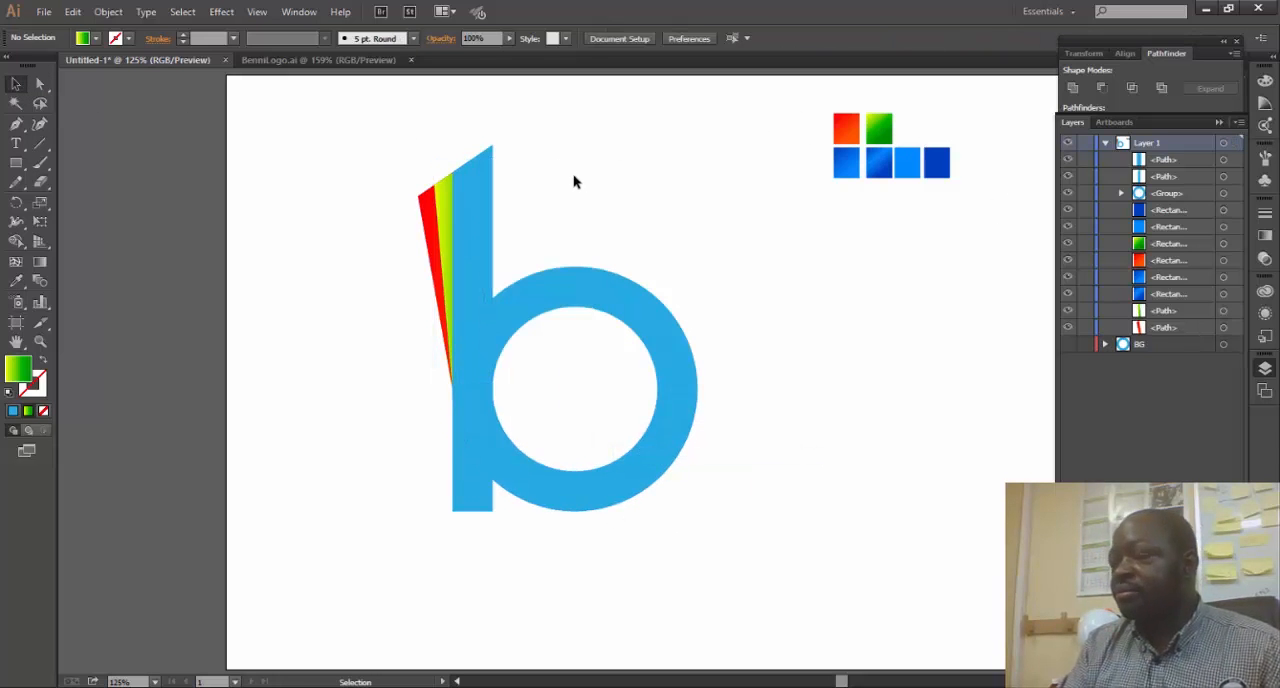
- Ungroup the ring into its separate upper and lower halves
click(483, 192)
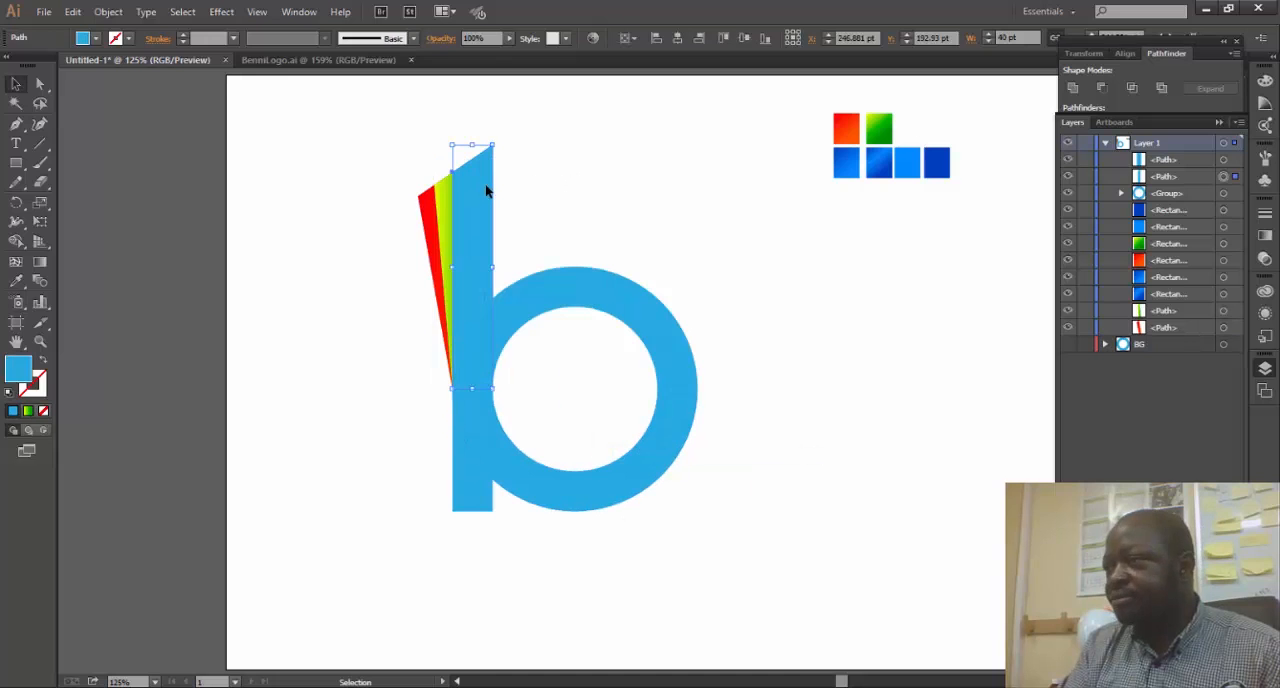
shift+click(624, 492)
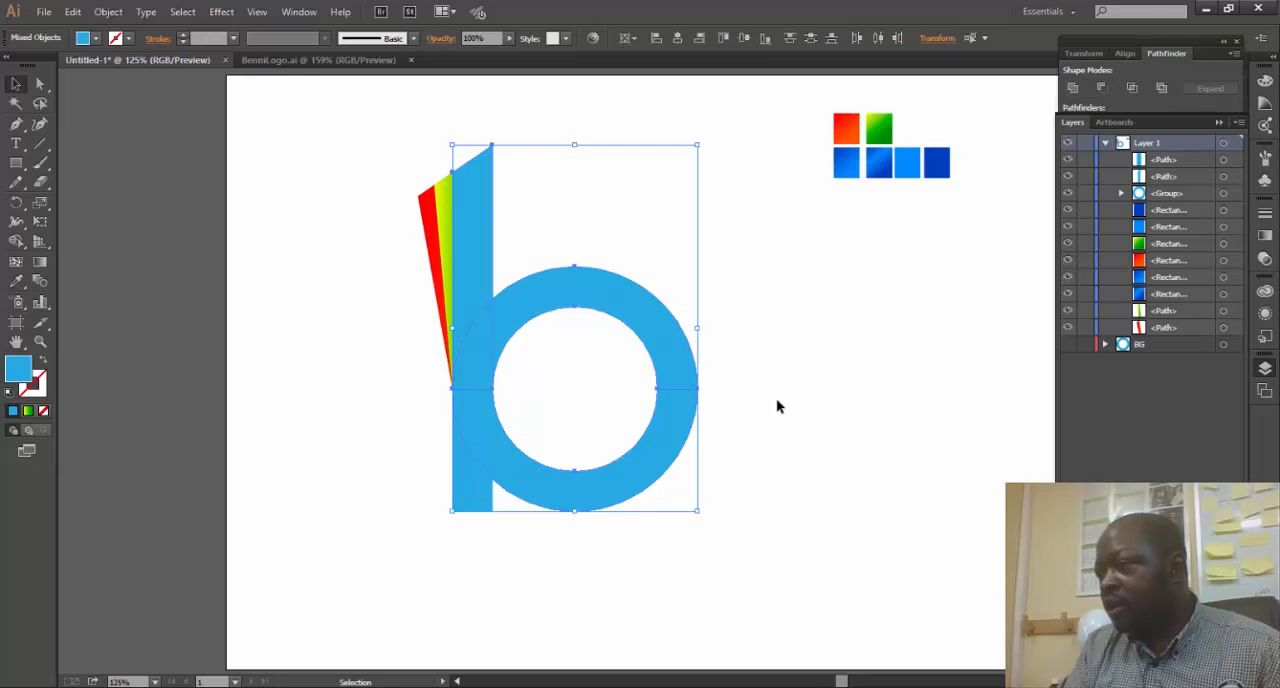
click(649, 315)
right_click(651, 318)
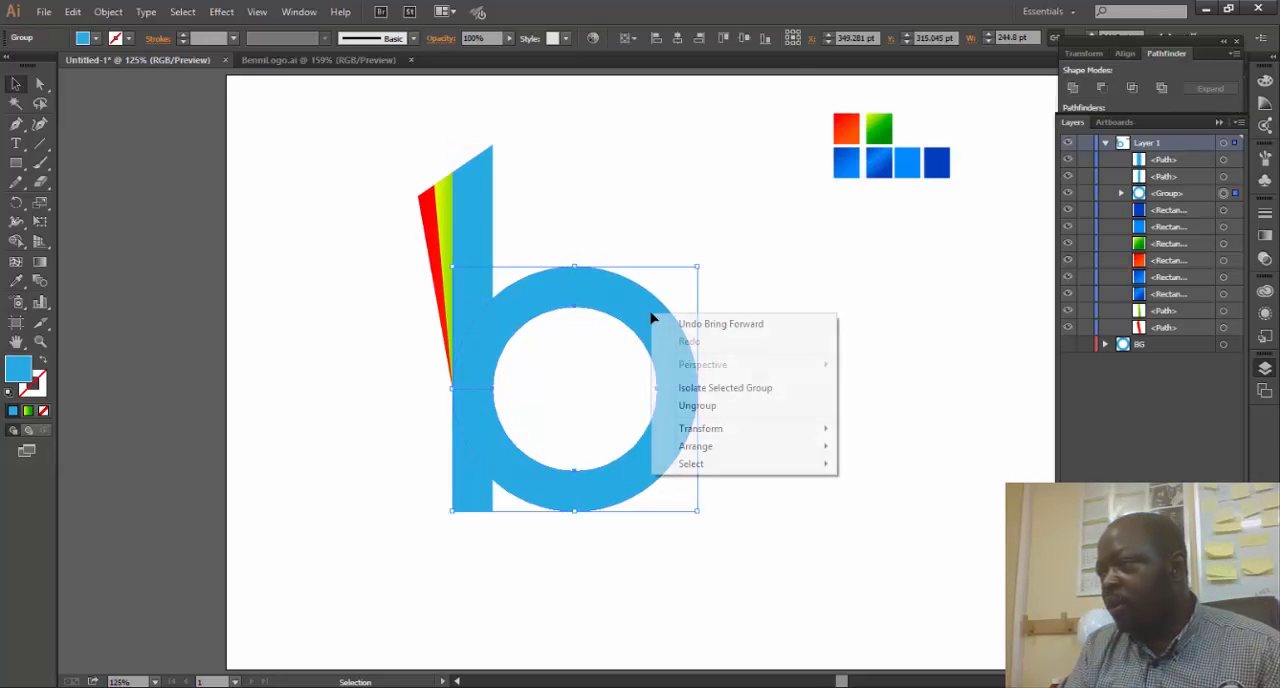
click(698, 406)
click(789, 357)
- Unite the ring's lower half with the upright upper stem piece into one shape
click(651, 477)
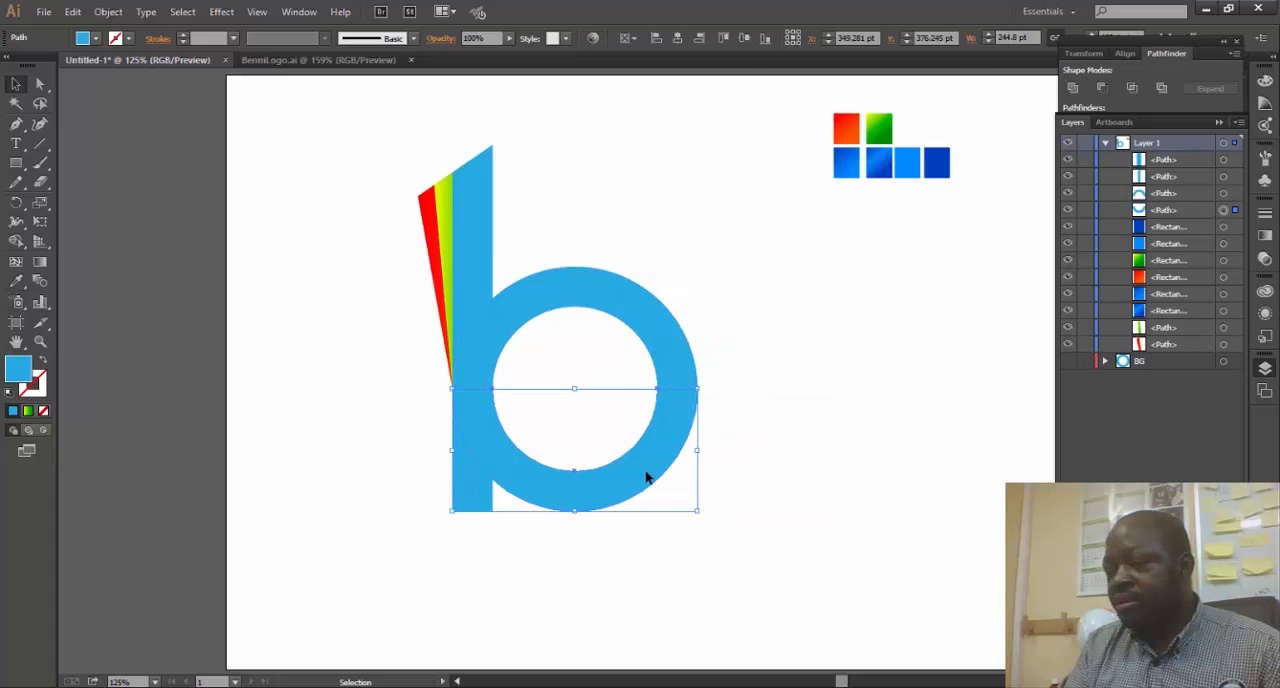
shift+click(479, 254)
click(1072, 88)
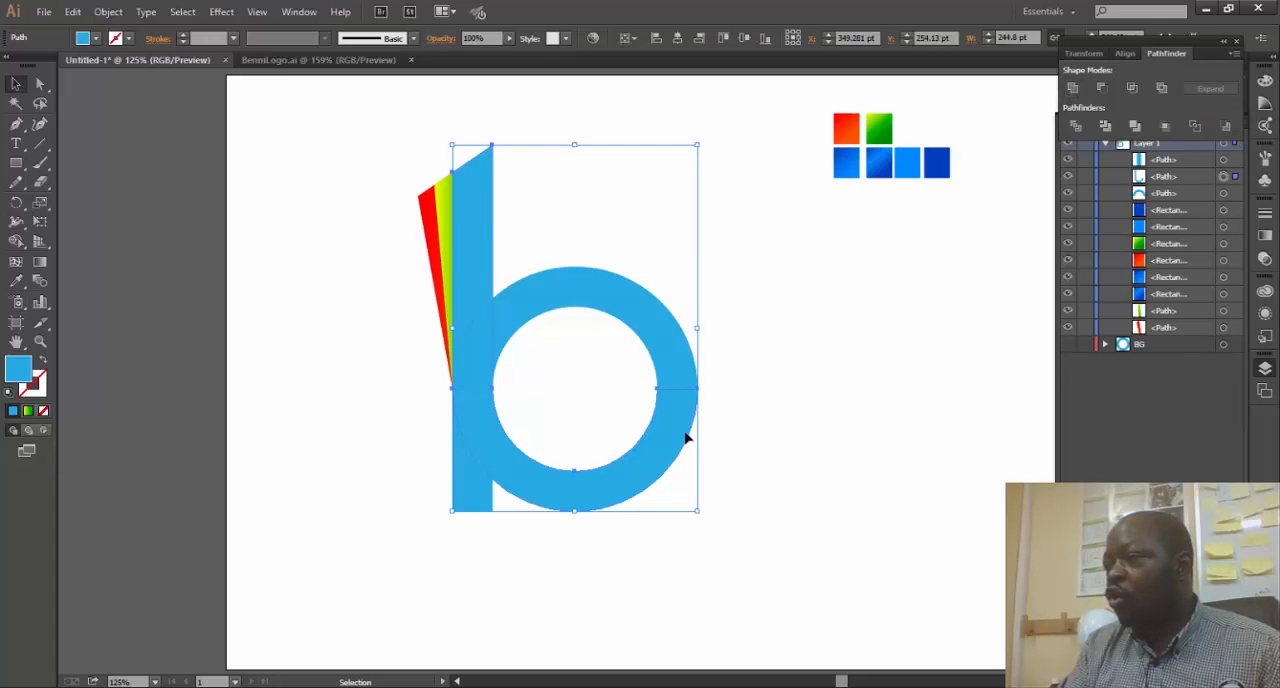
click(800, 370)
- Fill the lower stem piece and the united stem-and-ring shape with the first blue gradient swatch
click(457, 505)
key(i)
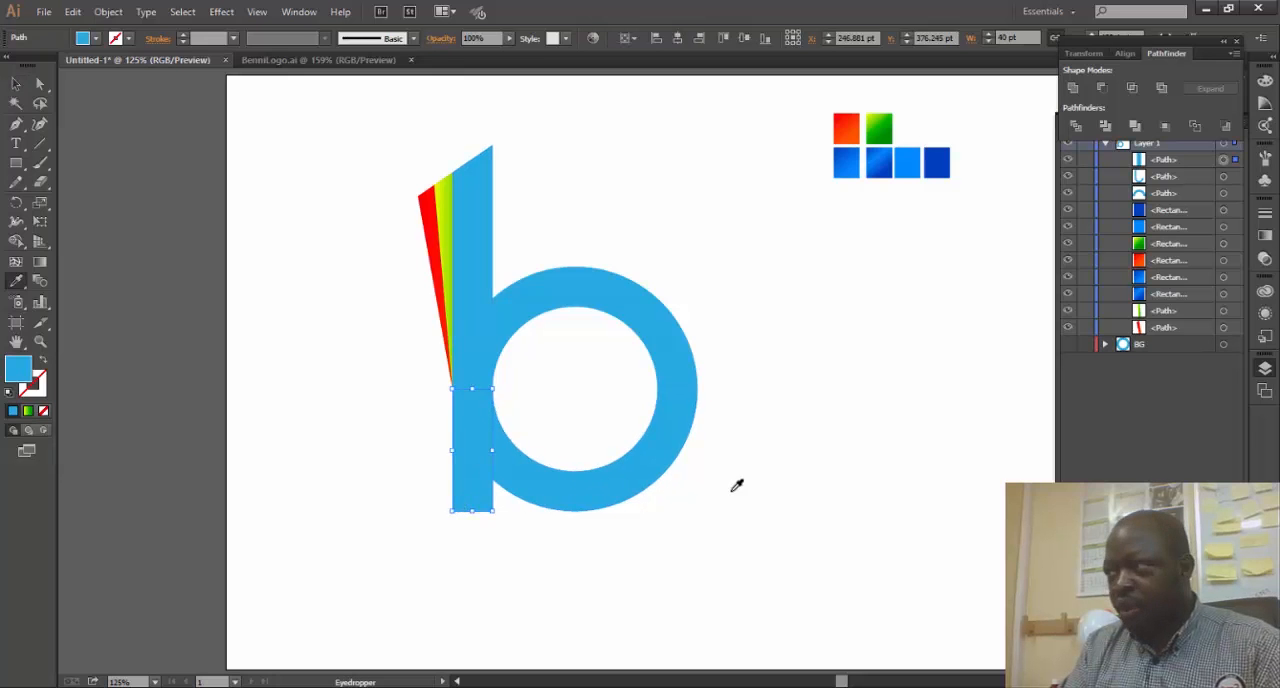
click(852, 160)
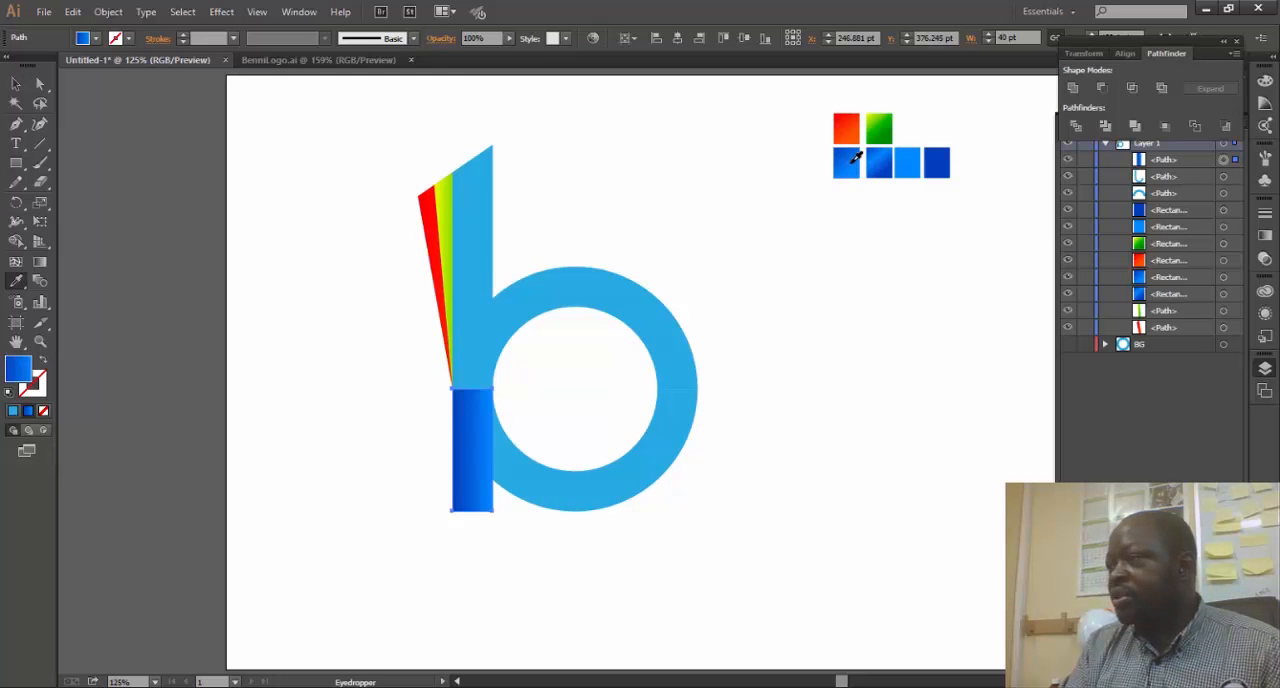
key(v)
click(480, 202)
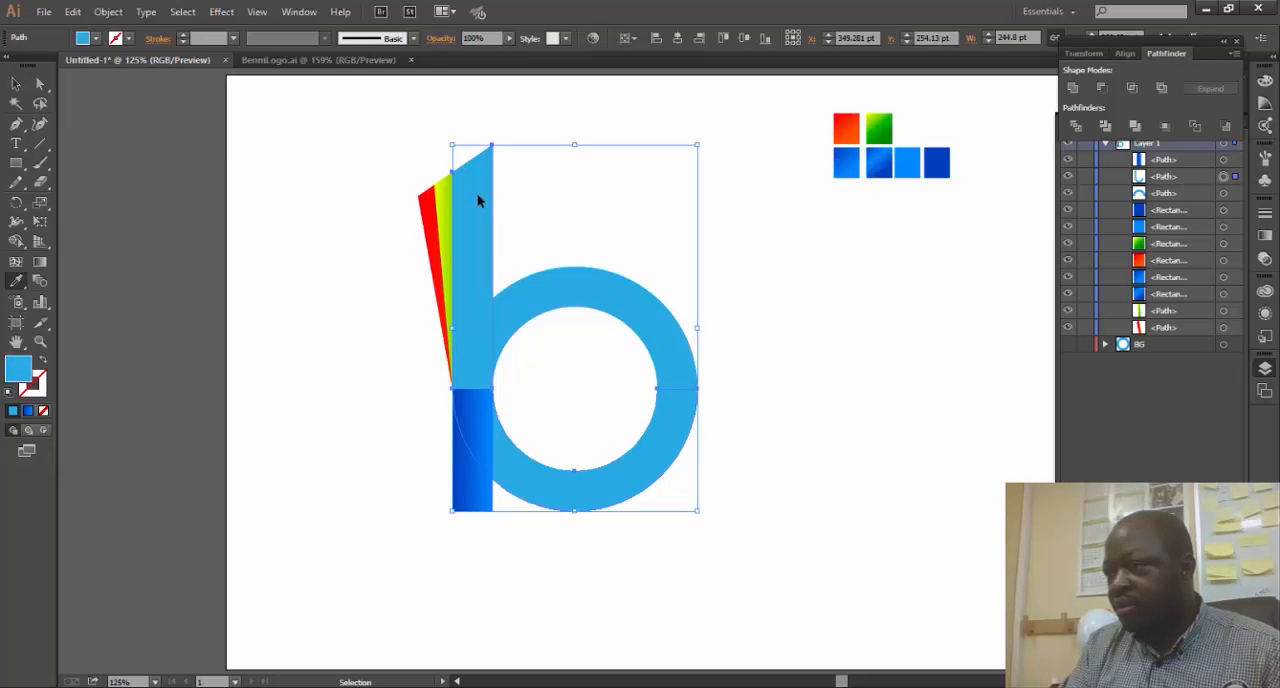
key(i)
click(834, 166)
key(v)
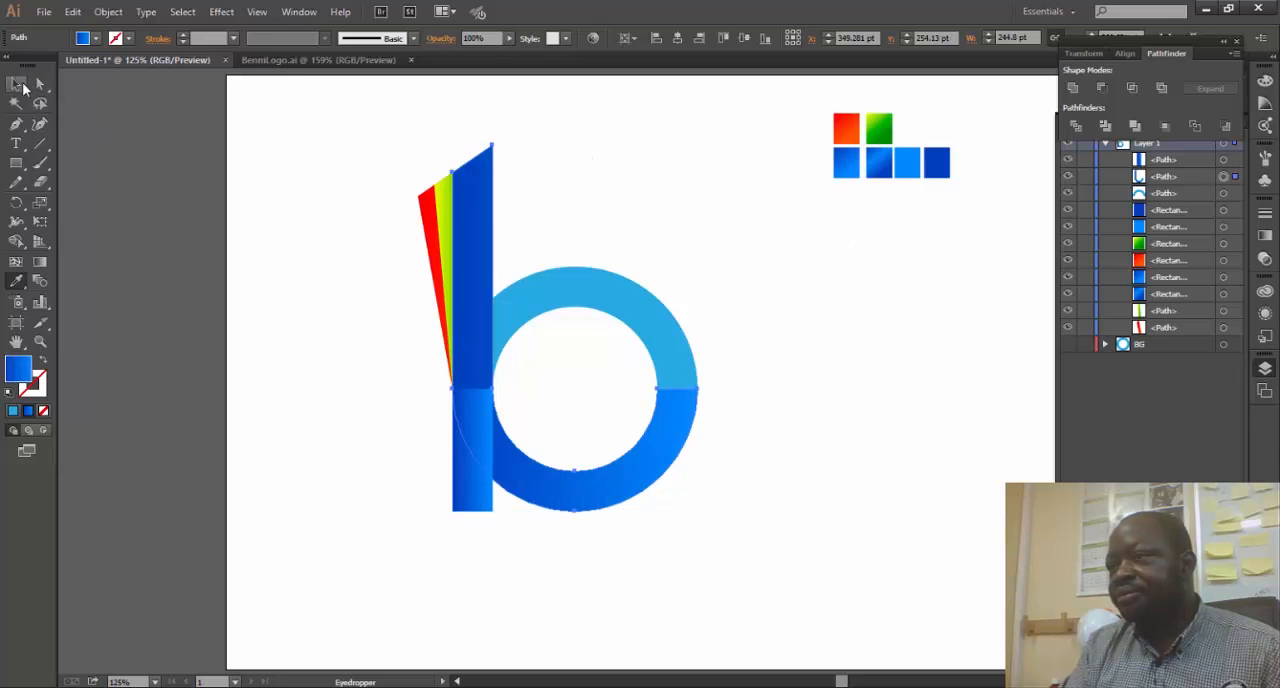
- Send the lower stem piece to the back, behind the ring
click(466, 505)
right_click(475, 485)
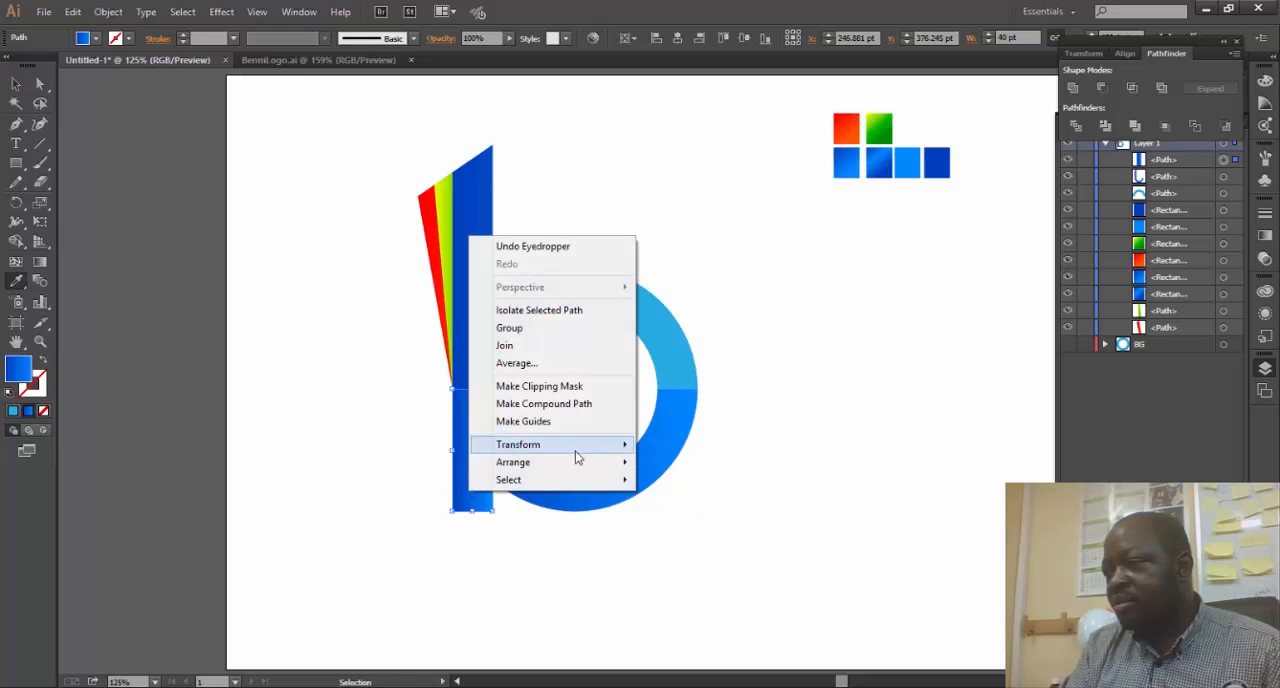
mouse_move(590, 458)
click(683, 526)
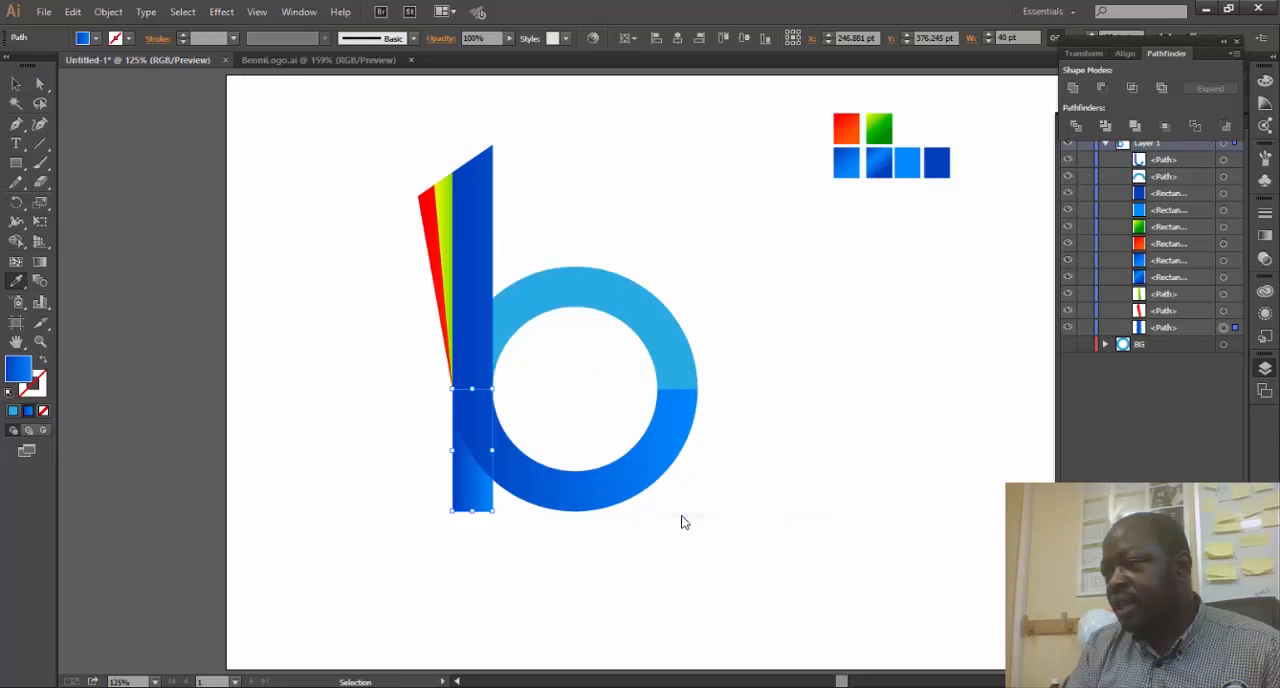
- Fill the ring's upper half with the second blue gradient swatch
click(657, 340)
key(i)
click(882, 160)
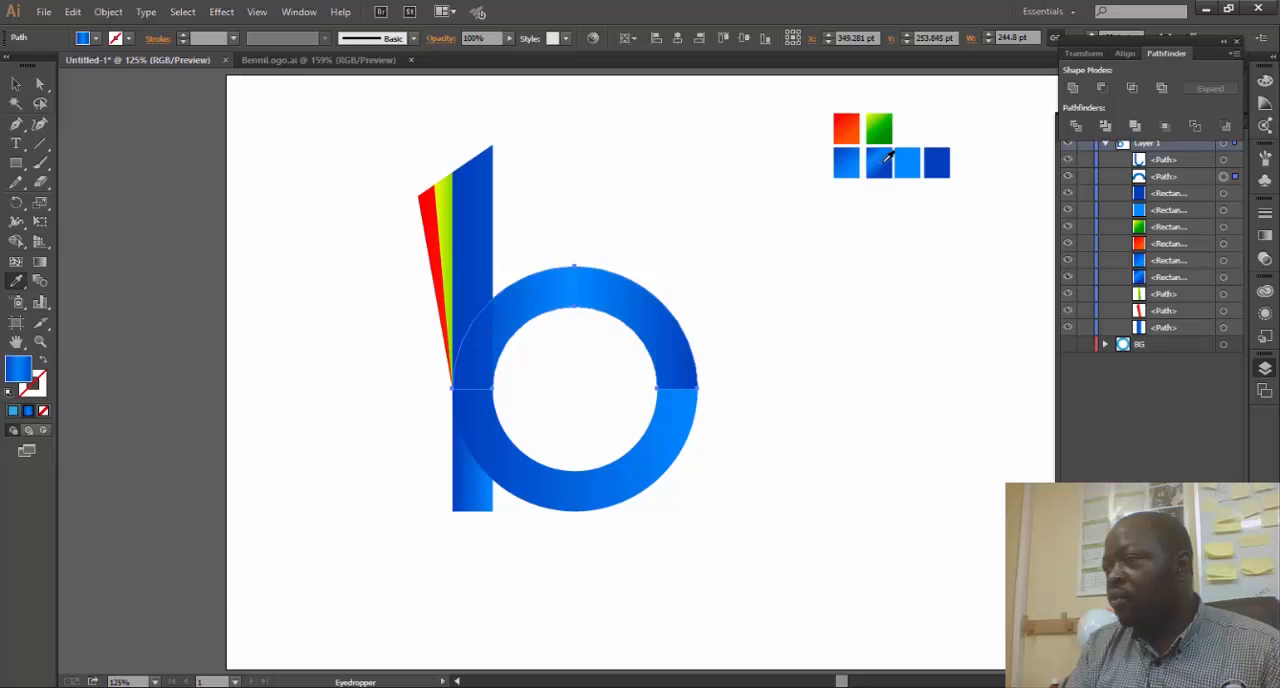
ctrl+click(748, 315)
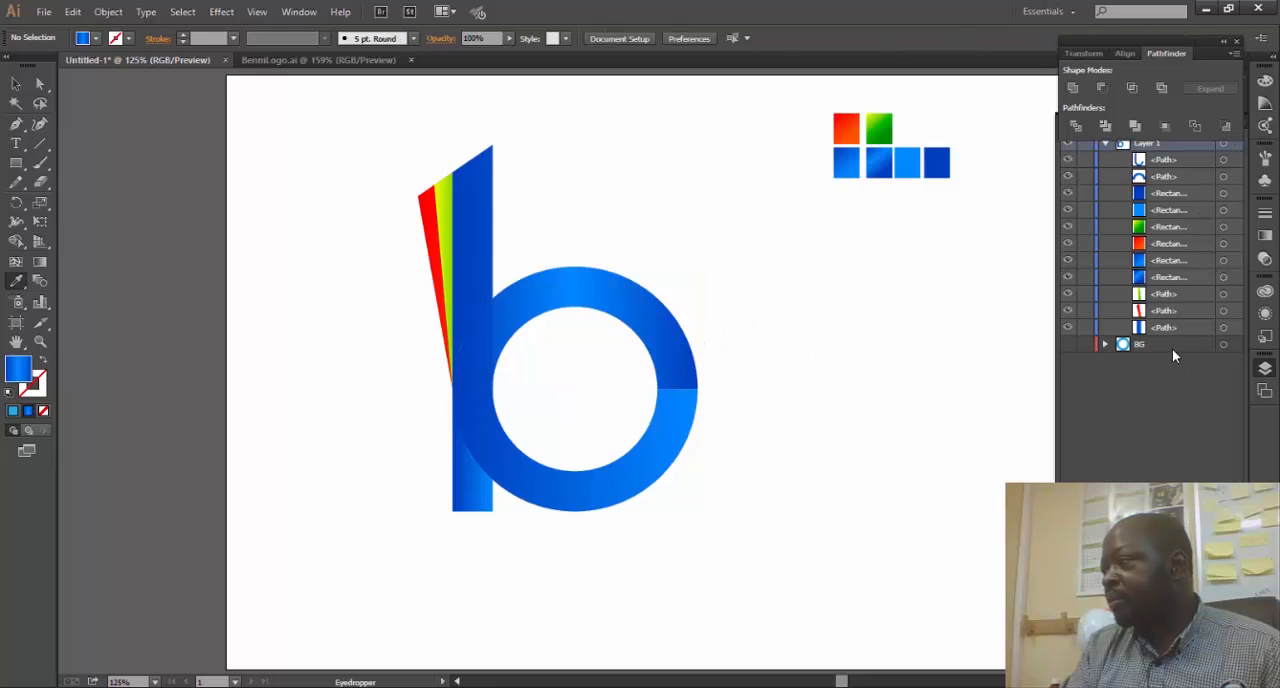
- Show the BG layer and fill its full ring with the second blue gradient swatch
drag(1107, 52, 1100, 380)
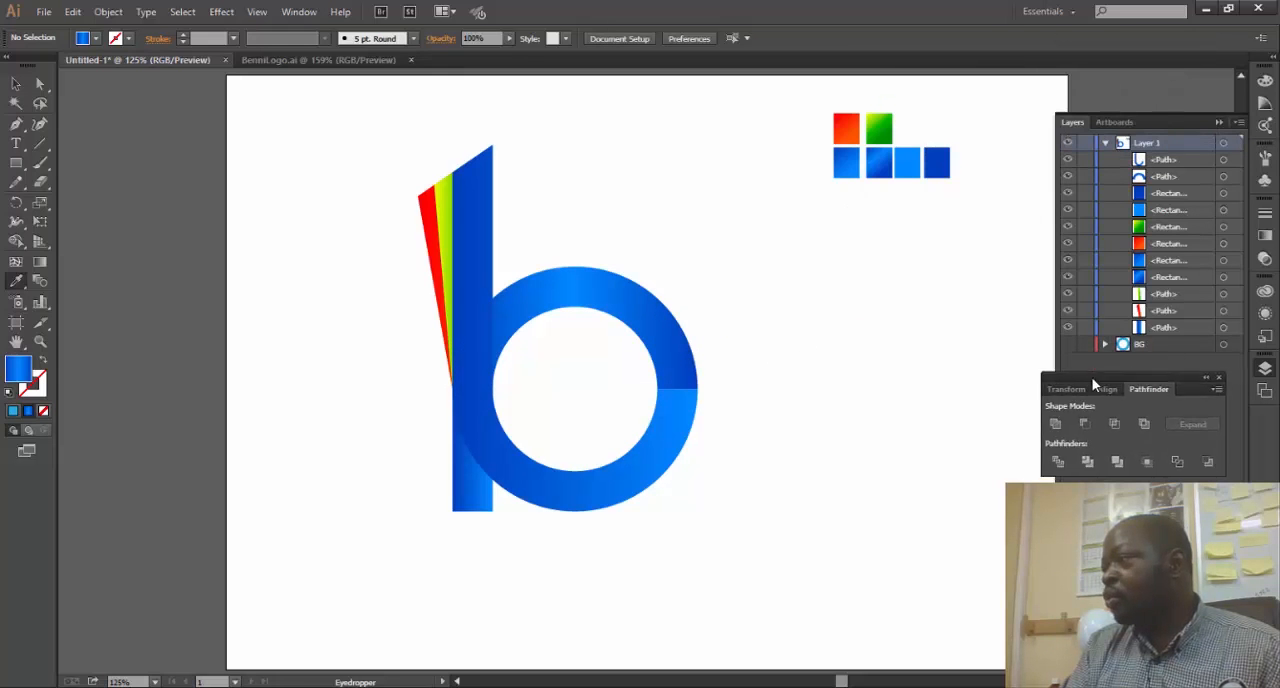
click(1105, 144)
click(1069, 143)
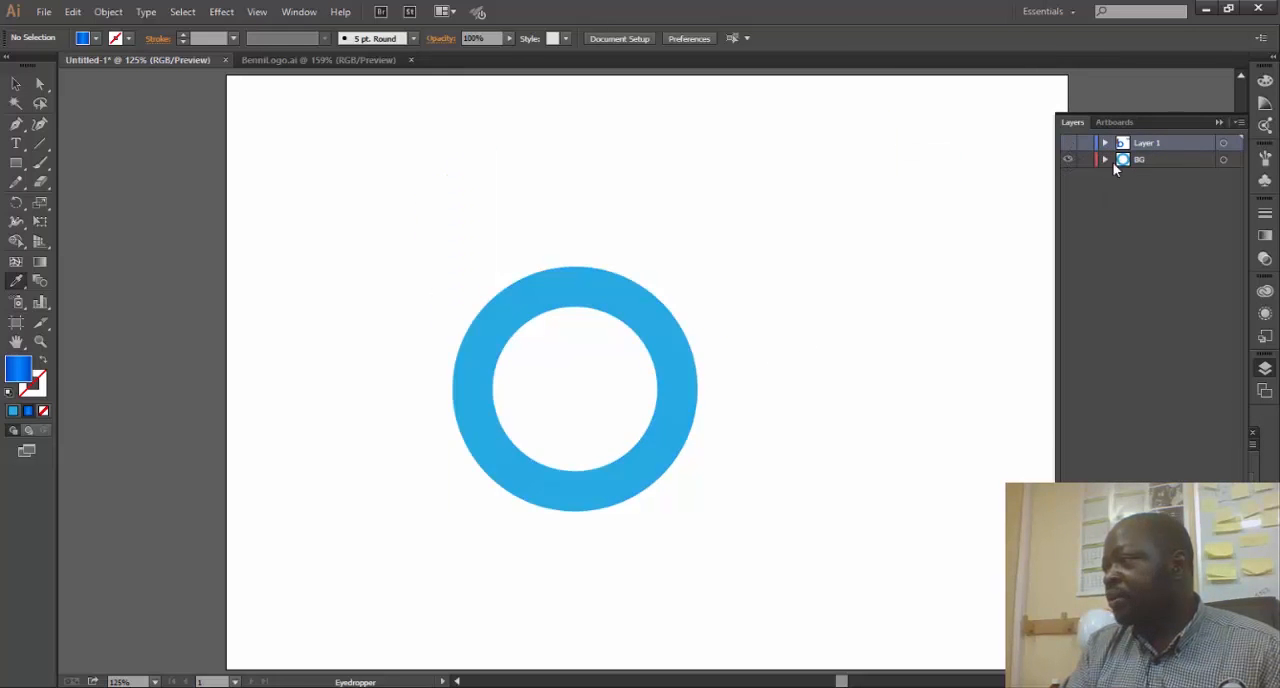
click(1224, 159)
click(1068, 143)
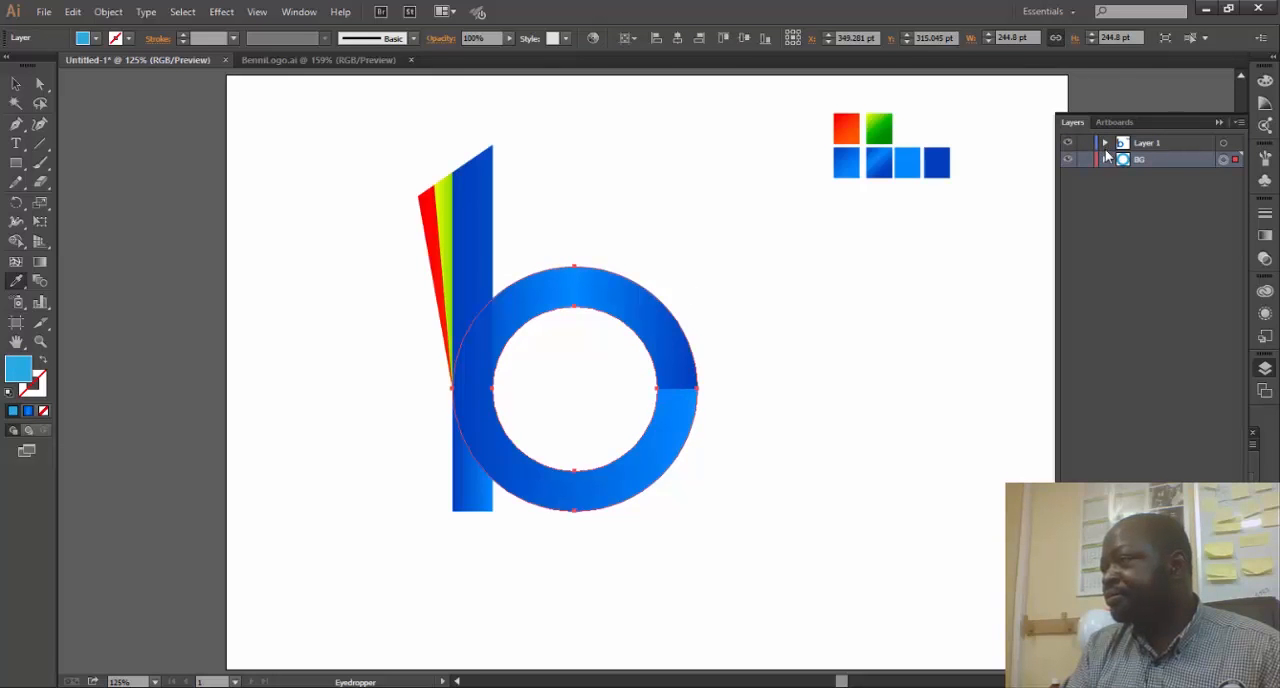
click(886, 155)
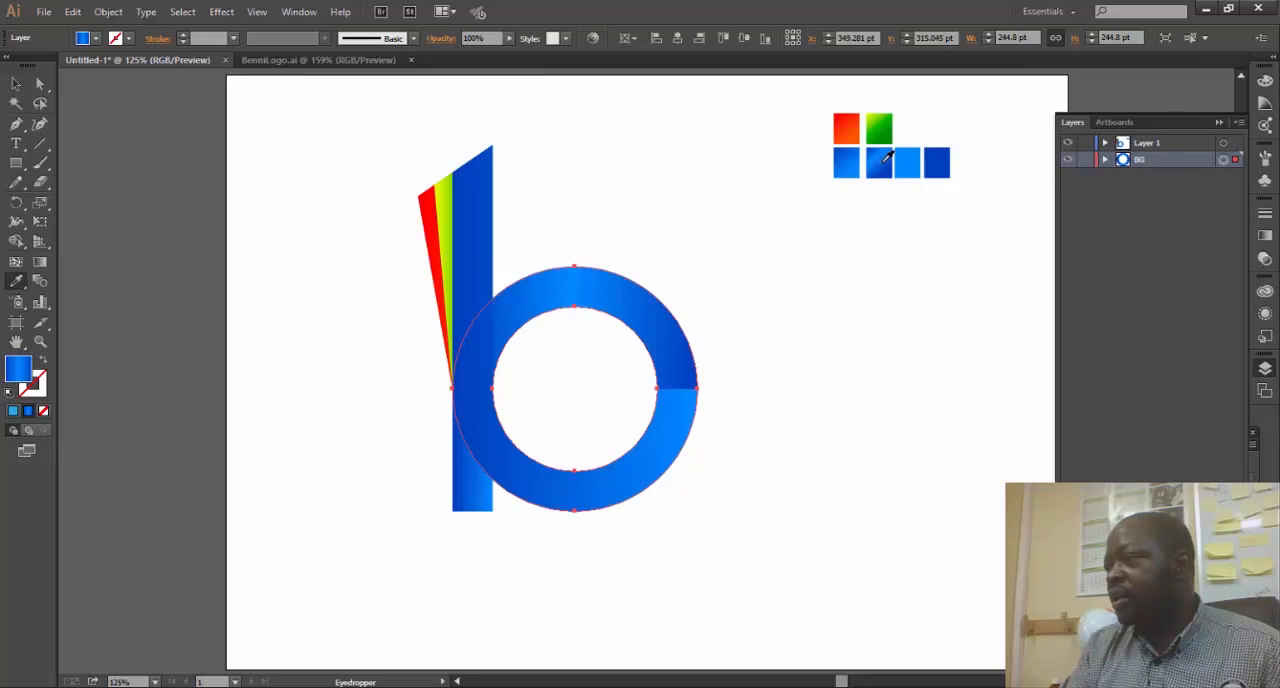
- Move the six colour swatches onto a new layer above Layer 1, and briefly hide Layer 1 to check the BG ring
click(16, 84)
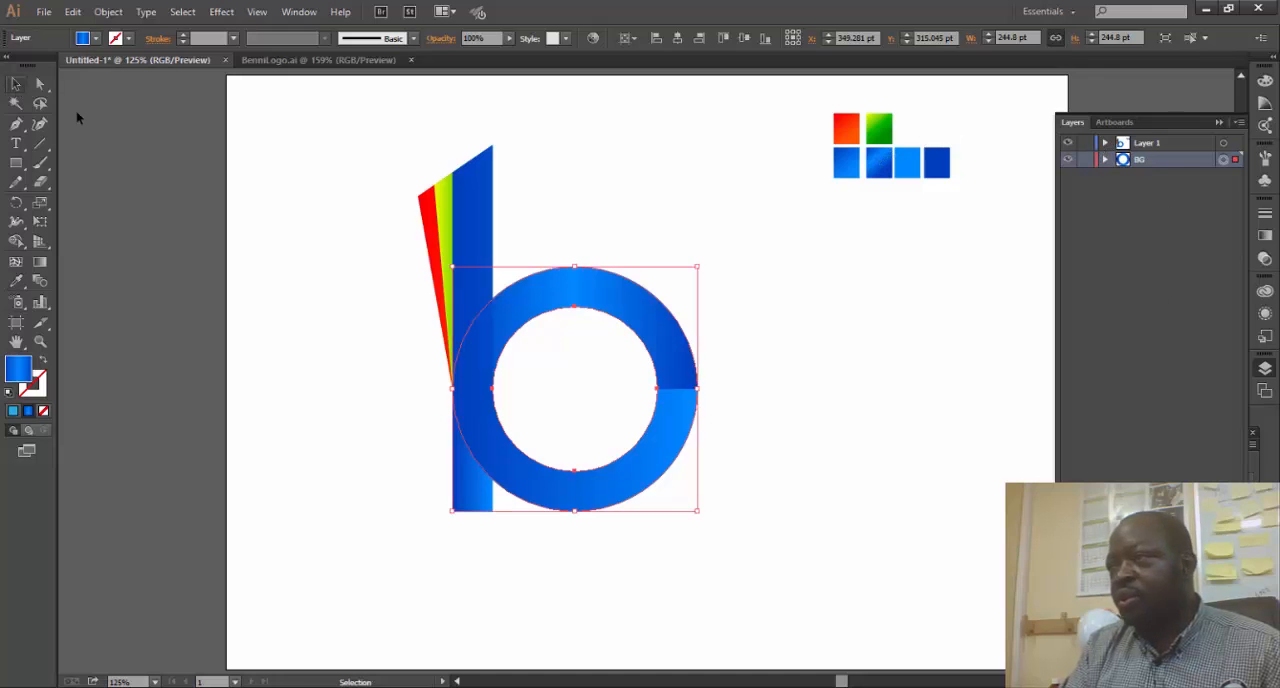
drag(810, 108, 958, 214)
key(ctrl+l)
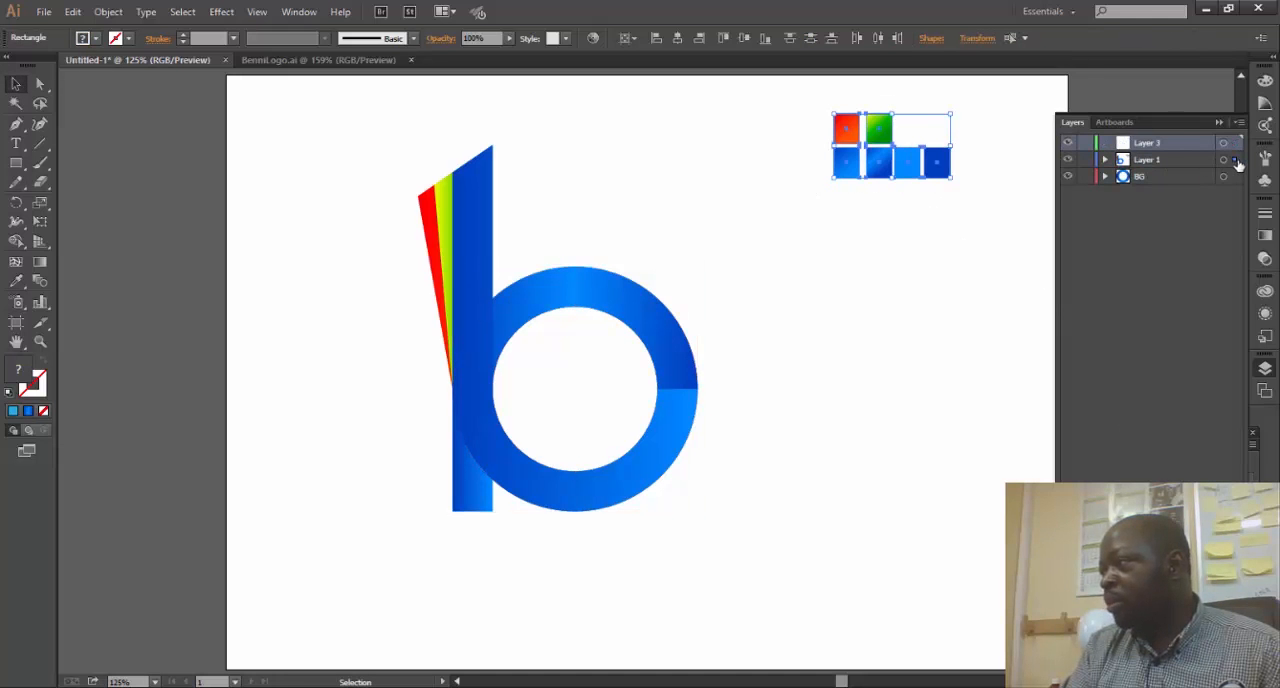
drag(1235, 160, 1231, 144)
click(1068, 160)
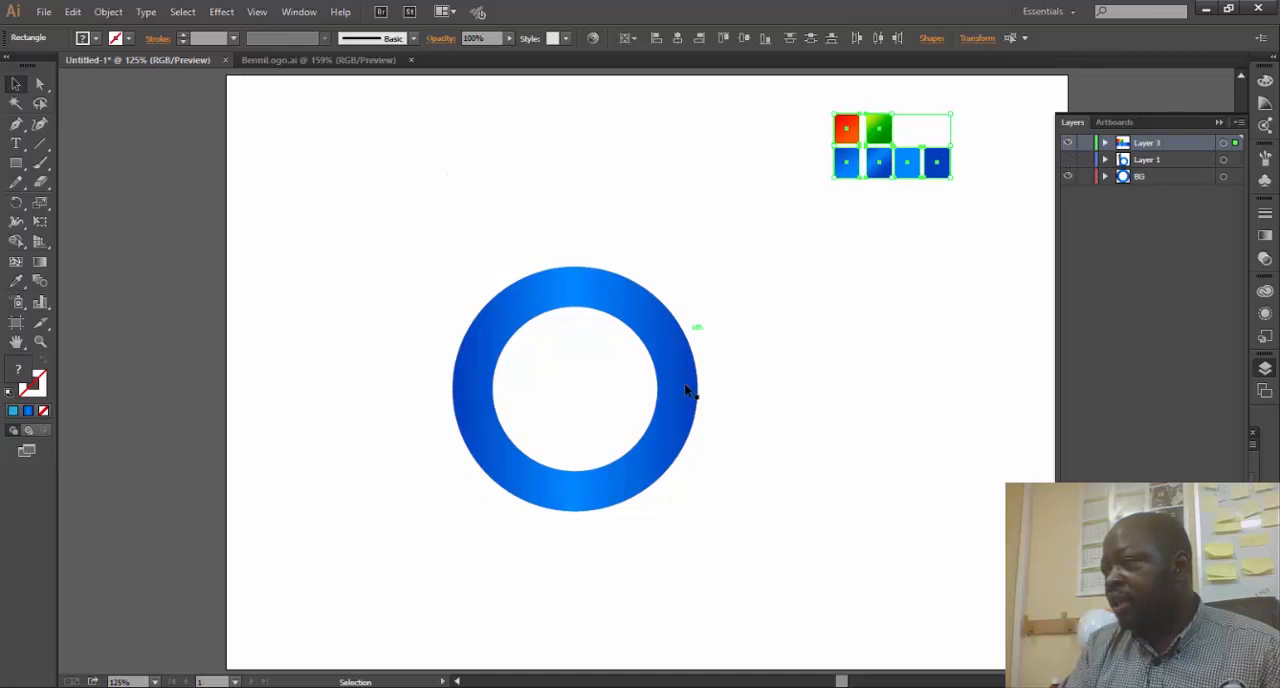
click(1068, 160)
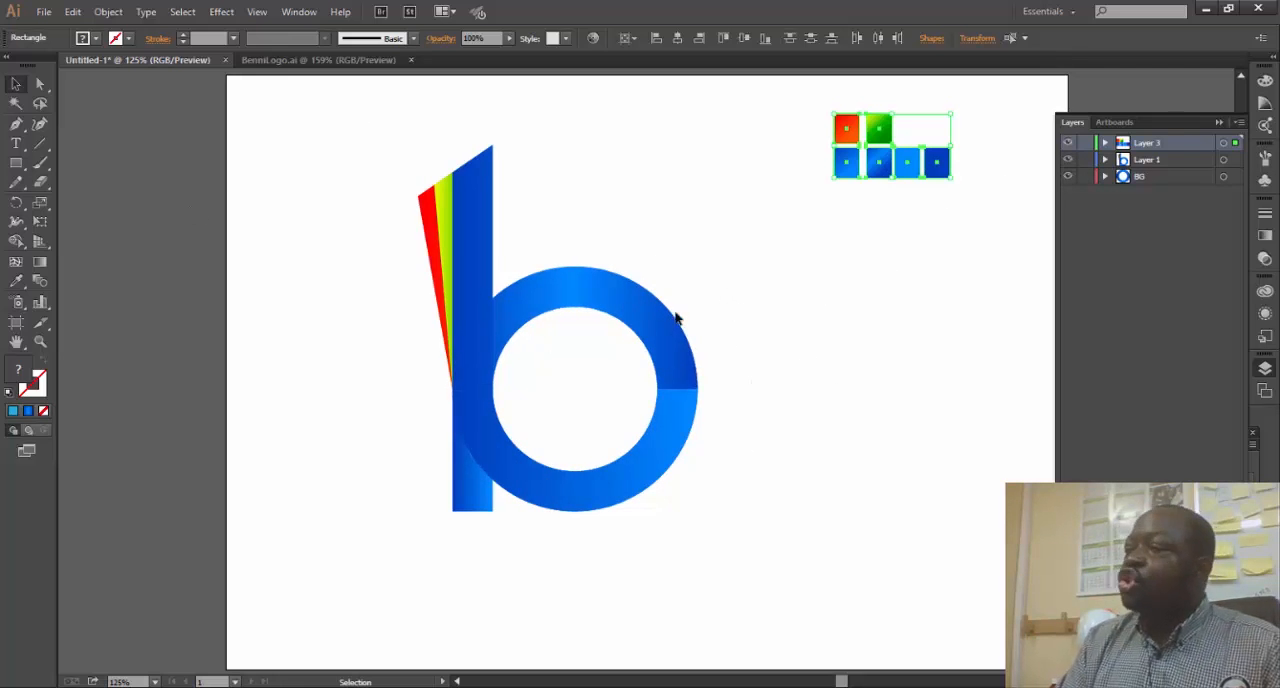
- Reverse the gradient of the united stem-and-lower-ring shape, using BenniLogo.ai as the colour reference
click(676, 435)
click(1265, 236)
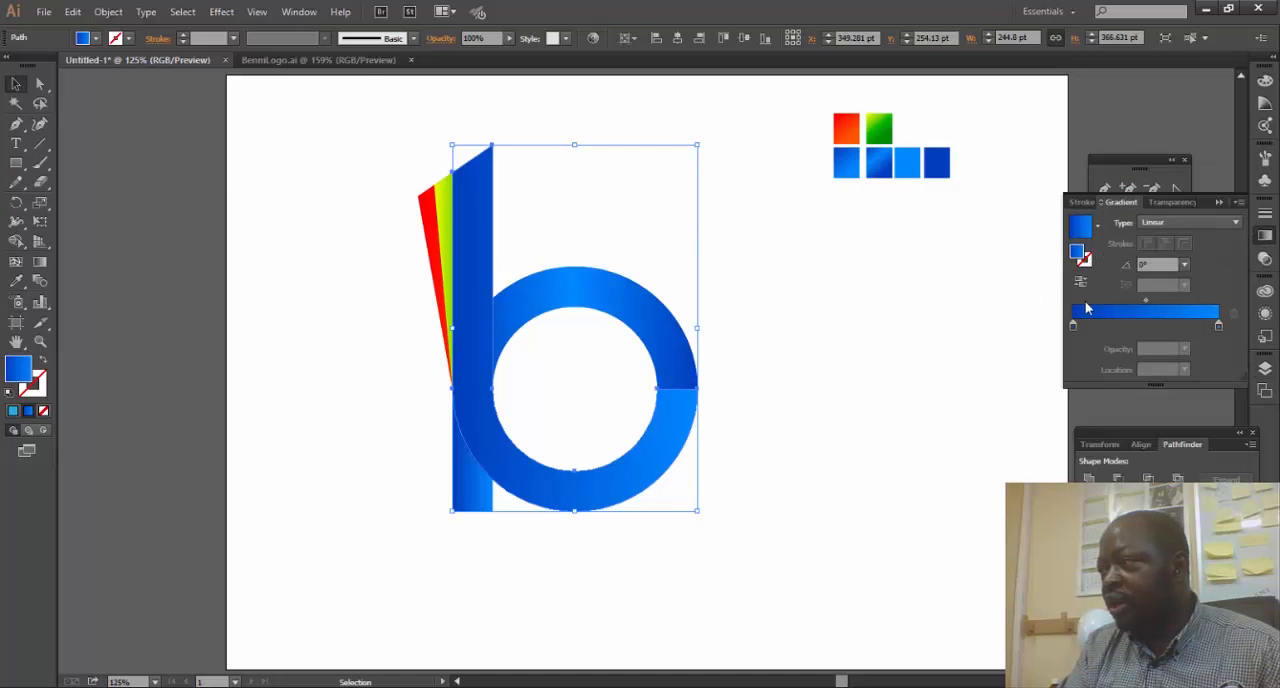
click(351, 59)
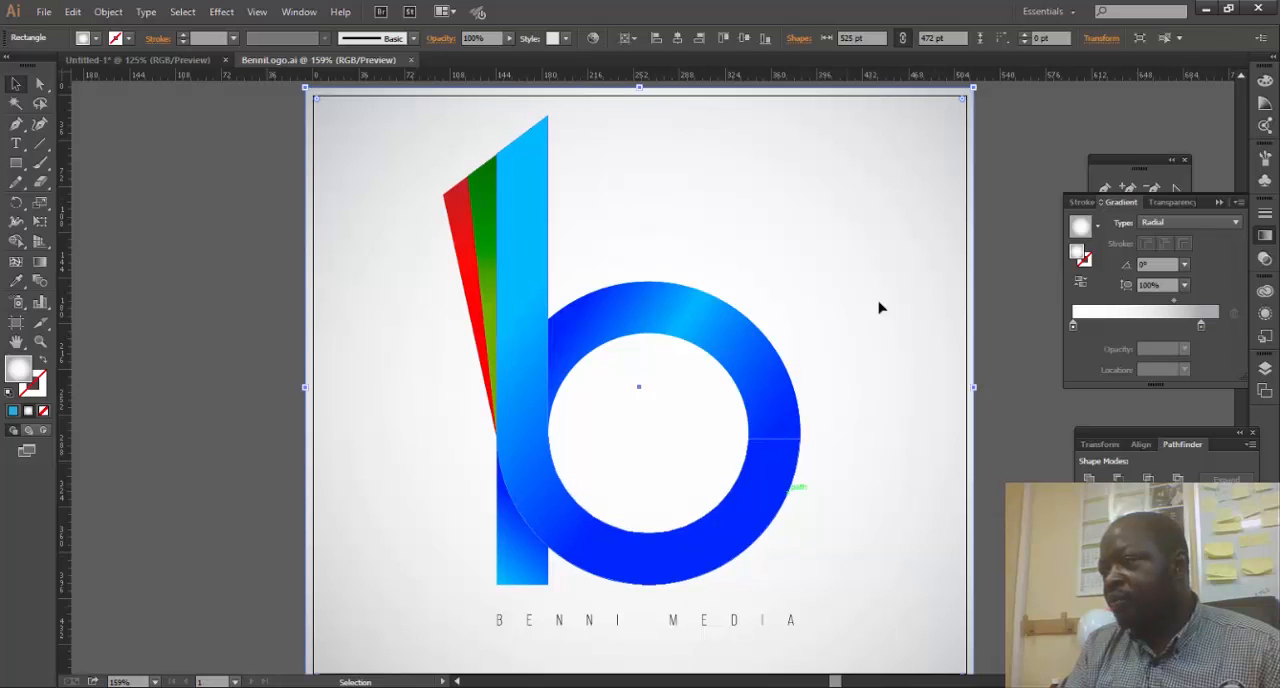
click(143, 59)
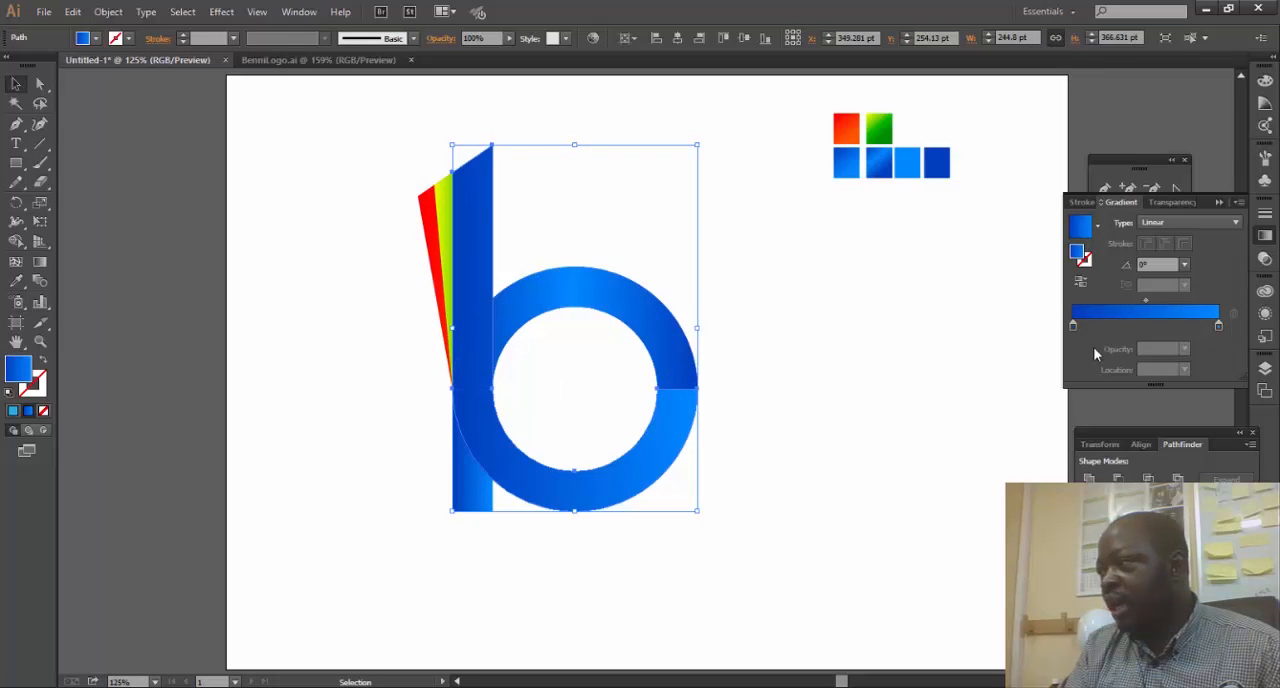
click(1080, 281)
click(840, 357)
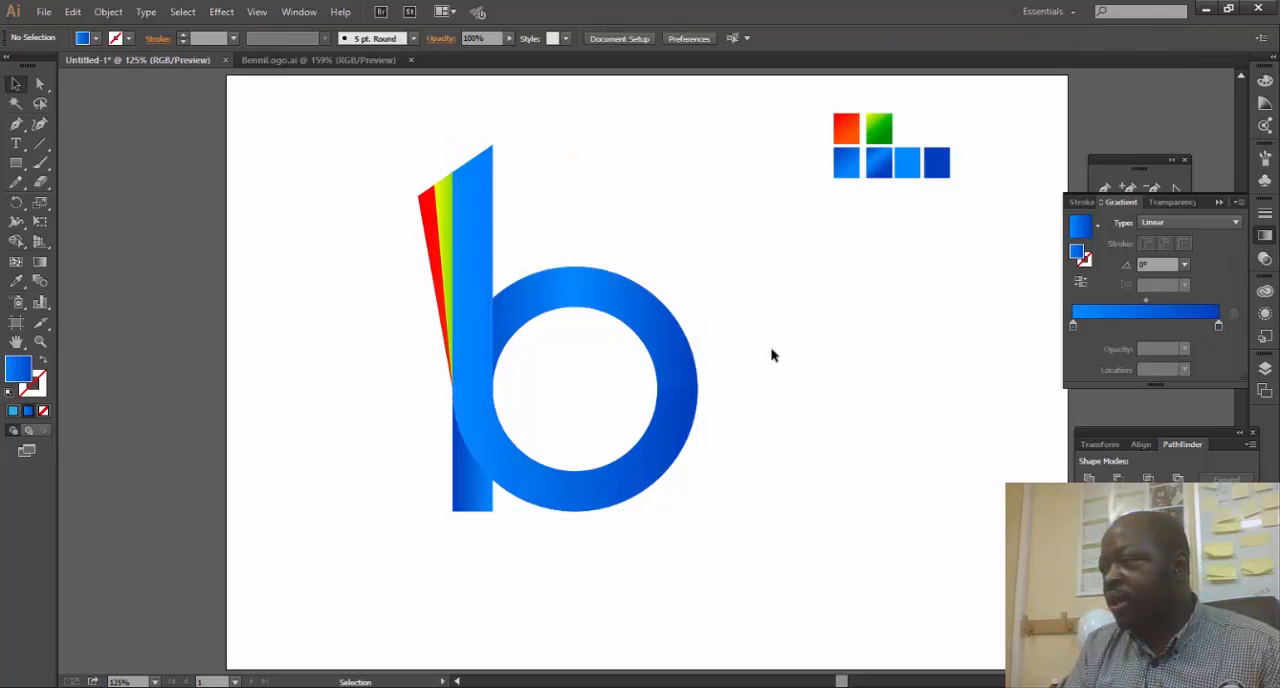
- Angle the gradient of the ring's upper half diagonally at about 137°, with the light blue band near the ring's top
click(652, 310)
click(40, 262)
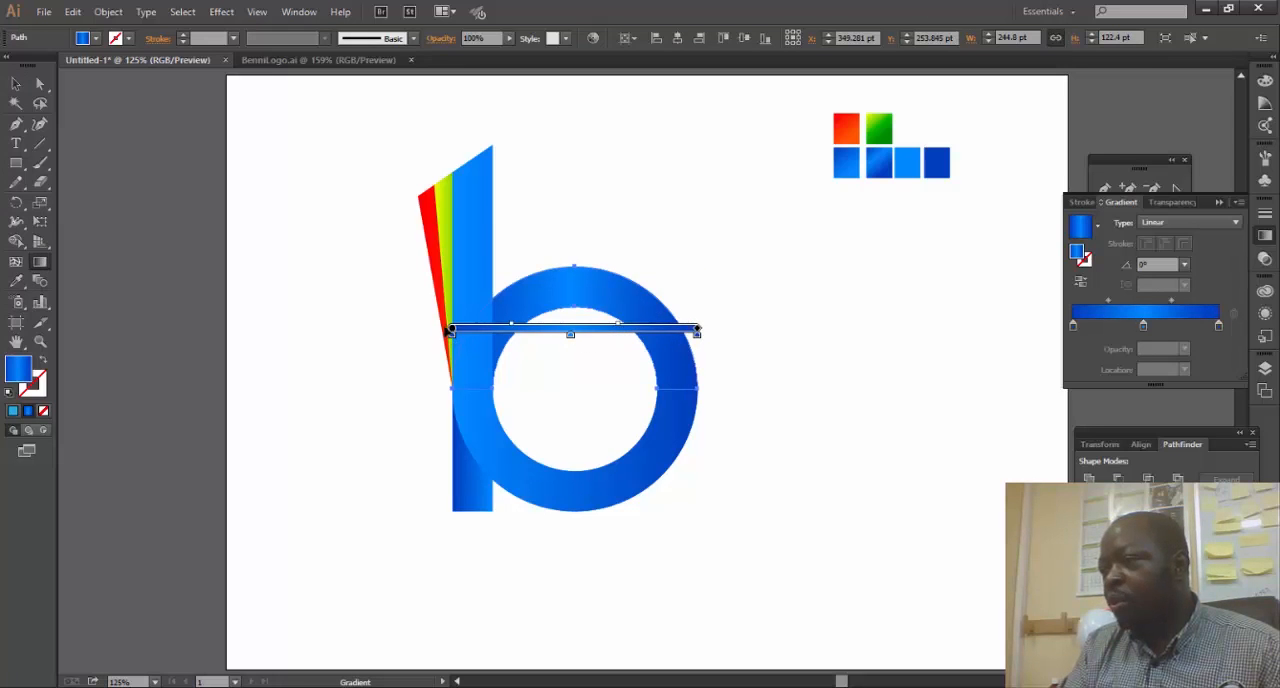
mouse_move(706, 329)
mouse_down()
mouse_move(708, 366)
mouse_move(731, 351)
mouse_up()
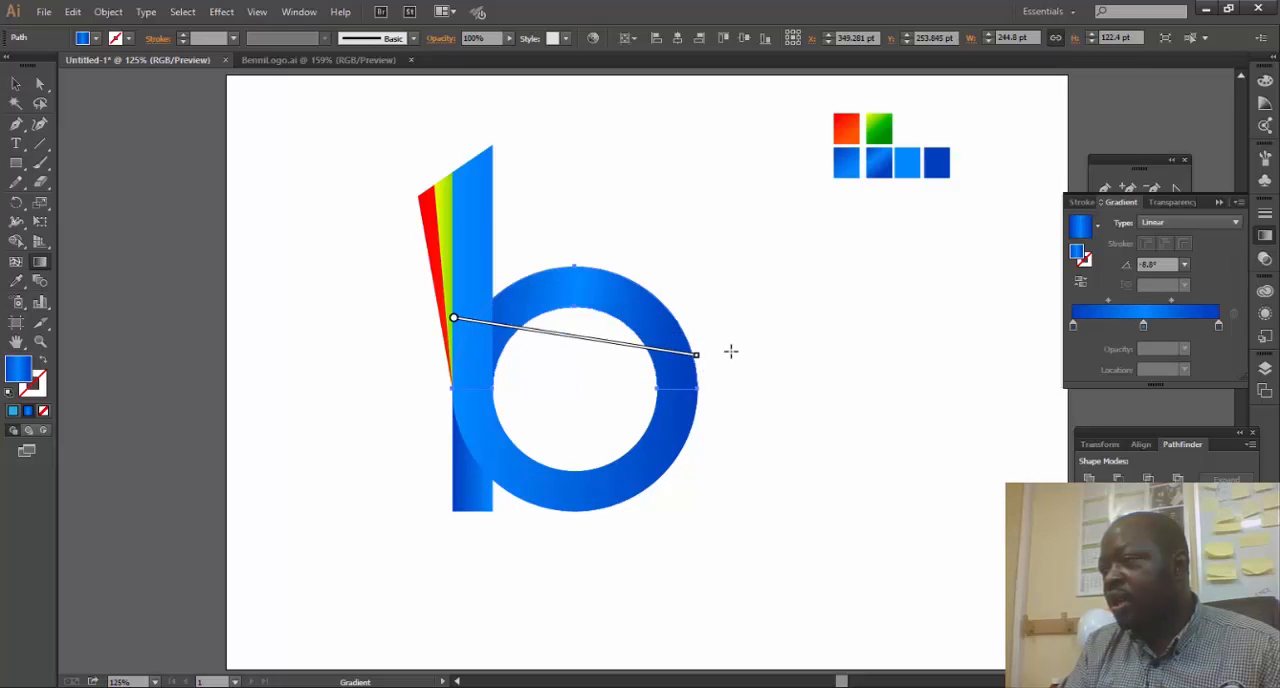
mouse_move(638, 327)
mouse_down()
mouse_move(406, 202)
mouse_move(585, 268)
mouse_up()
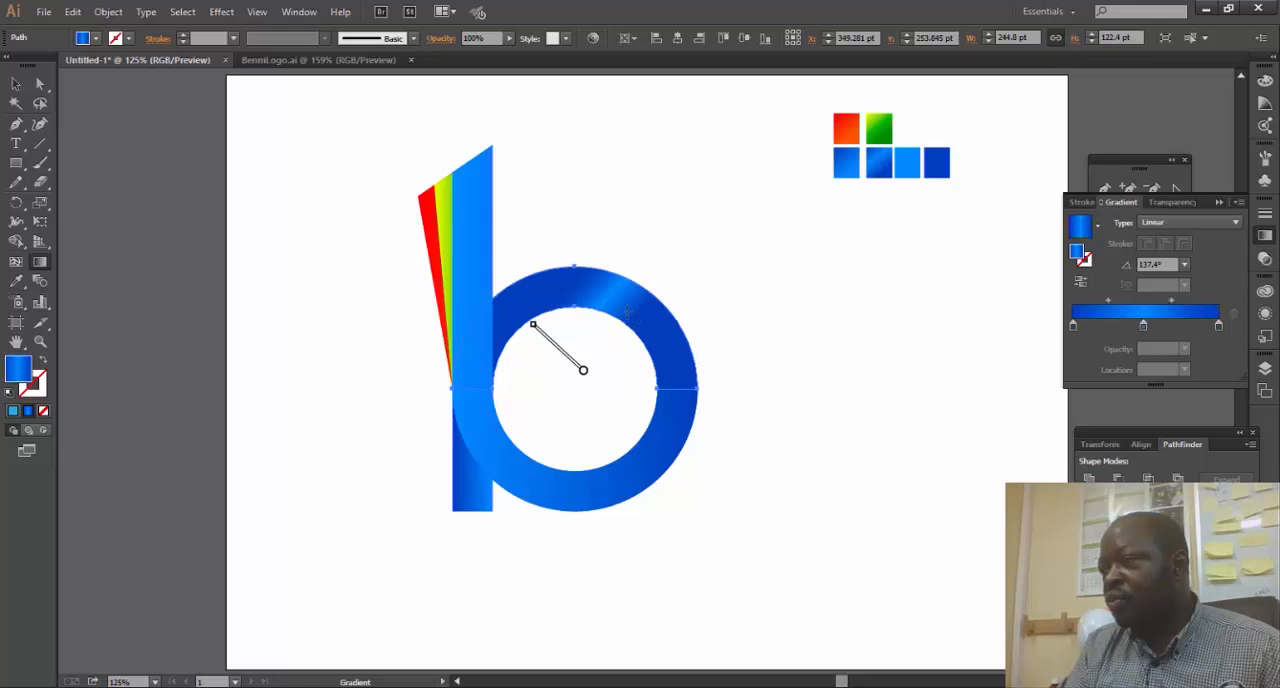
drag(652, 341, 587, 269)
drag(644, 327, 560, 246)
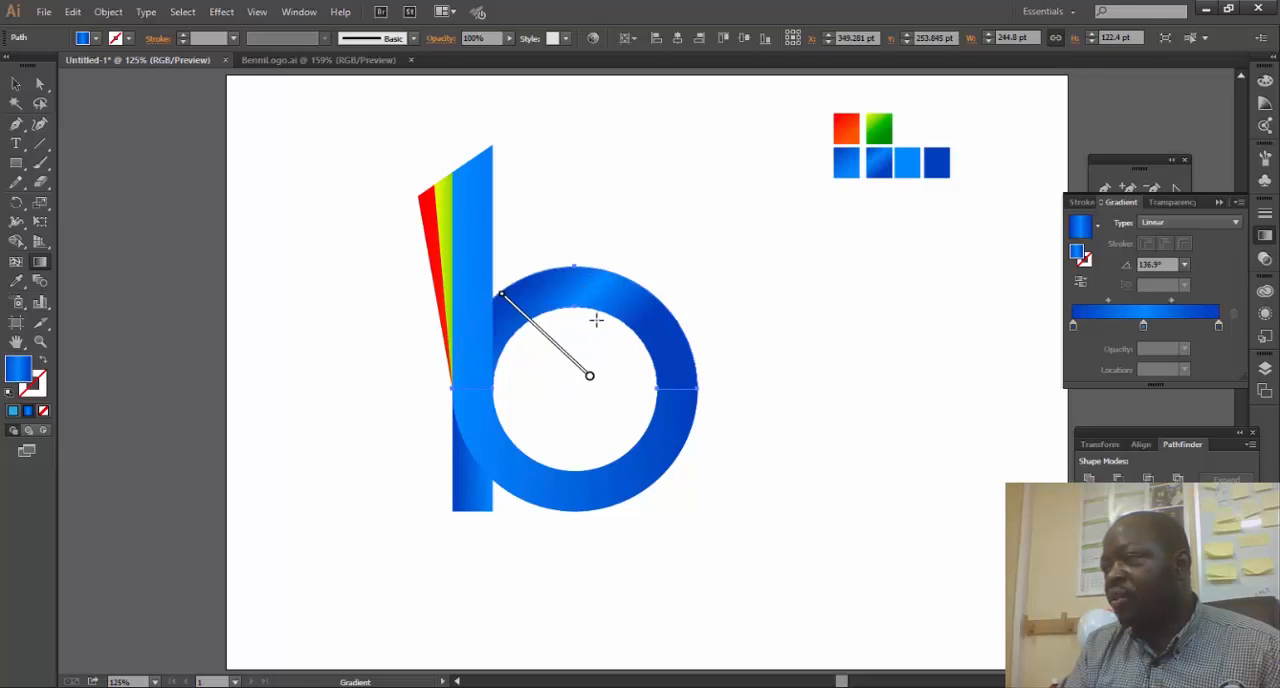
click(17, 85)
click(896, 339)
- Angle the gradient of the united stem-and-lower-ring shape to about -51°, running from light blue on the stem to dark blue on the ring
click(667, 452)
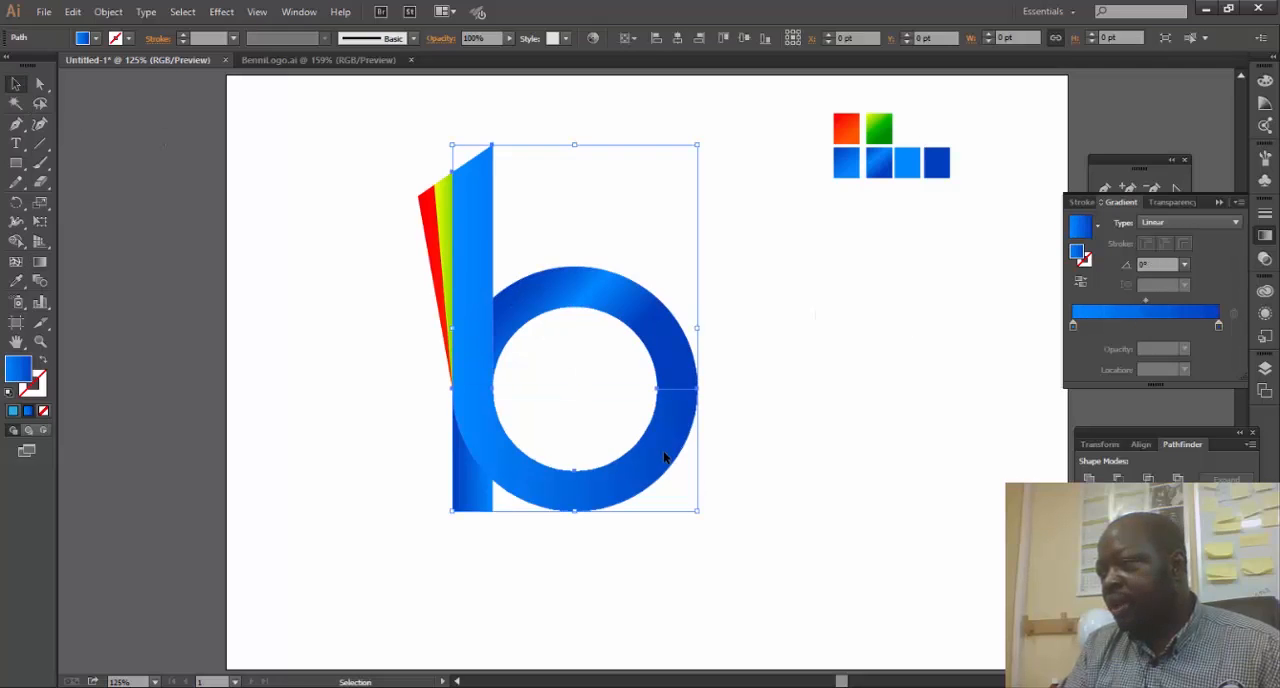
click(40, 262)
mouse_move(650, 402)
mouse_down()
mouse_move(537, 340)
mouse_move(603, 466)
mouse_up()
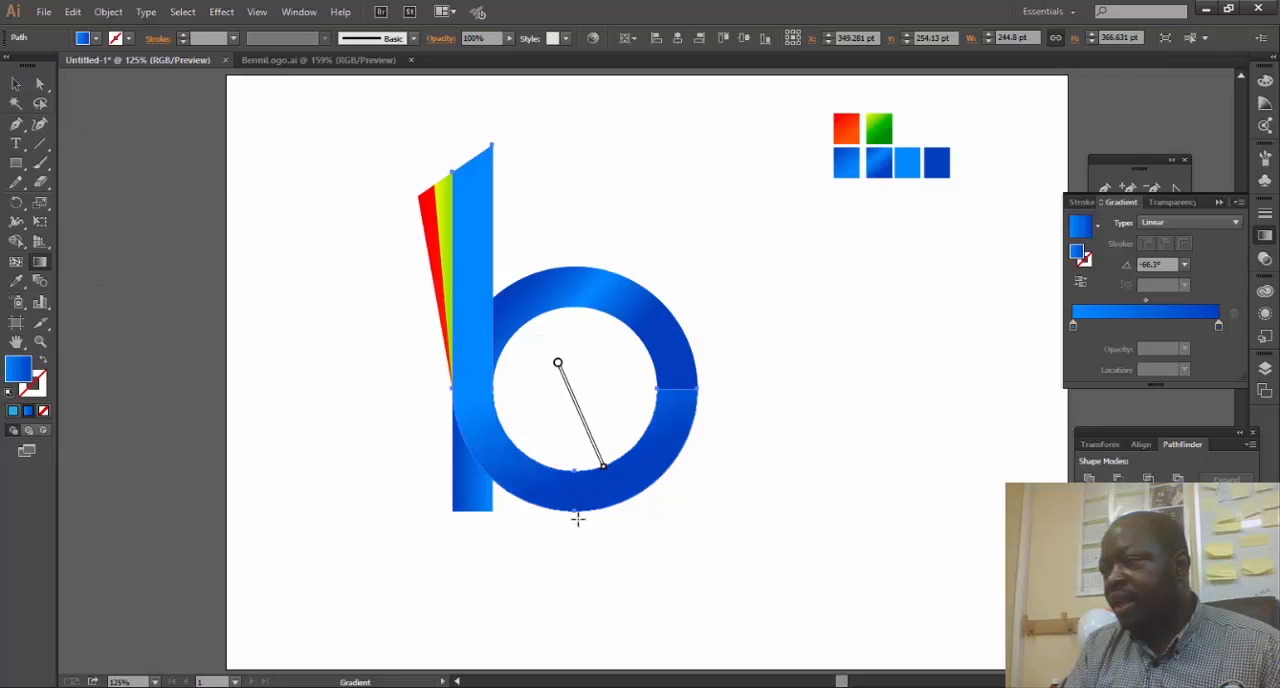
drag(568, 322, 578, 426)
drag(526, 323, 643, 517)
drag(528, 353, 588, 427)
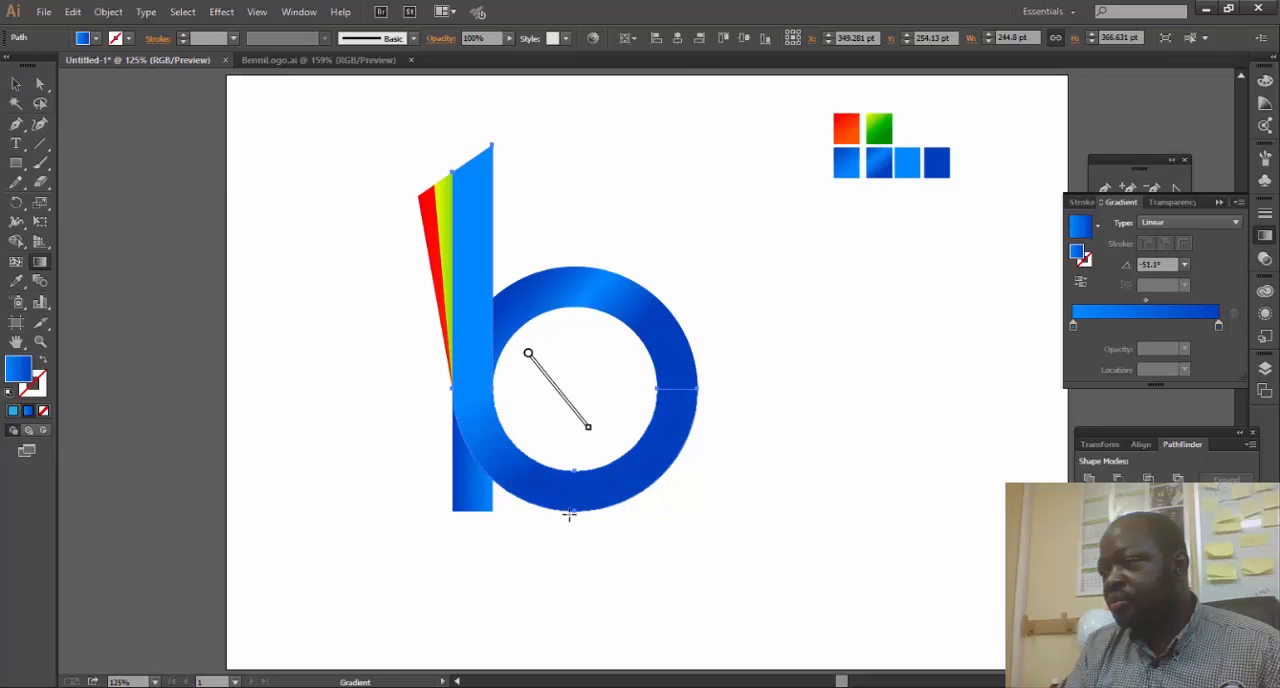
key(v)
click(960, 447)
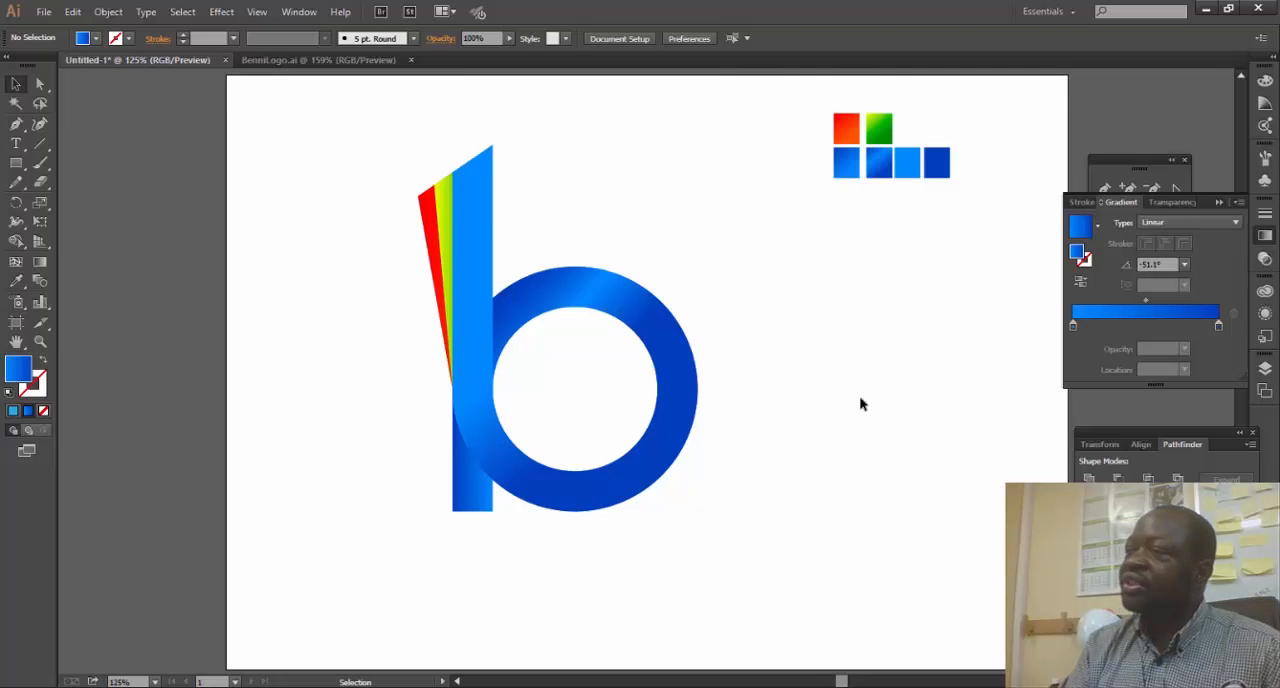
- Run the green strip's gradient along its length at about 107°, from yellow at its lower tip to dark green at its upper end
click(439, 215)
click(40, 262)
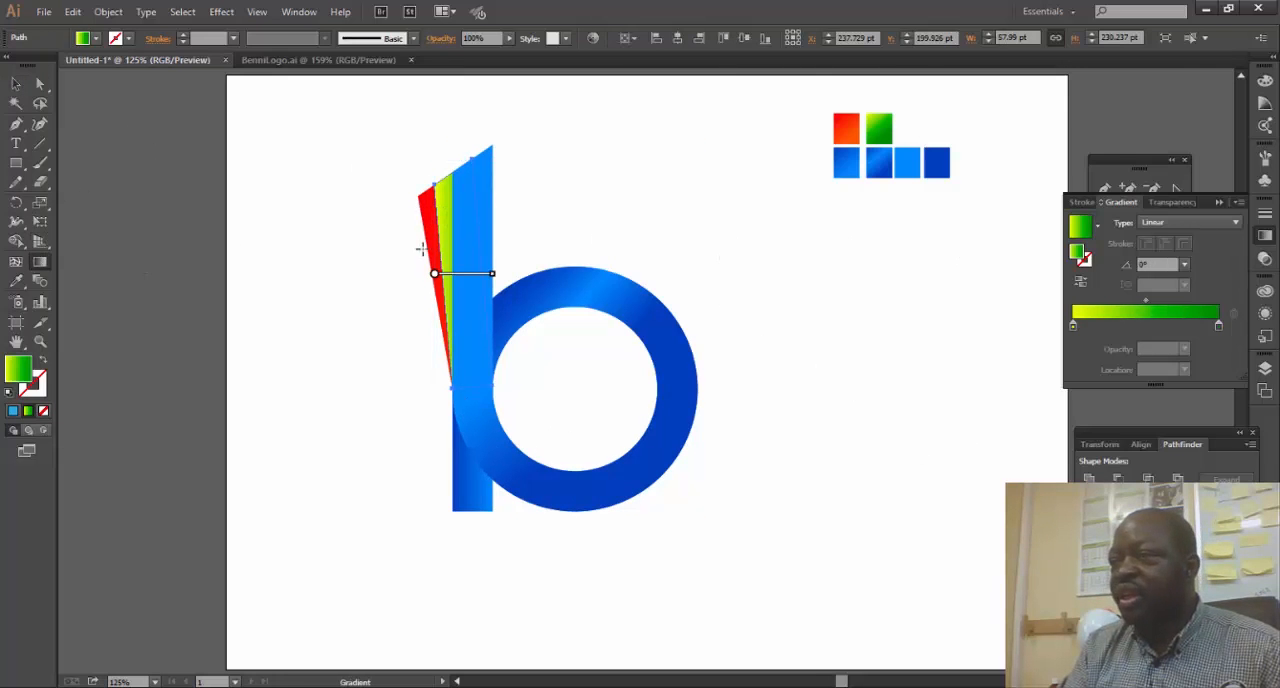
mouse_move(457, 213)
mouse_down()
mouse_move(462, 285)
mouse_move(465, 228)
mouse_up()
drag(489, 369, 430, 192)
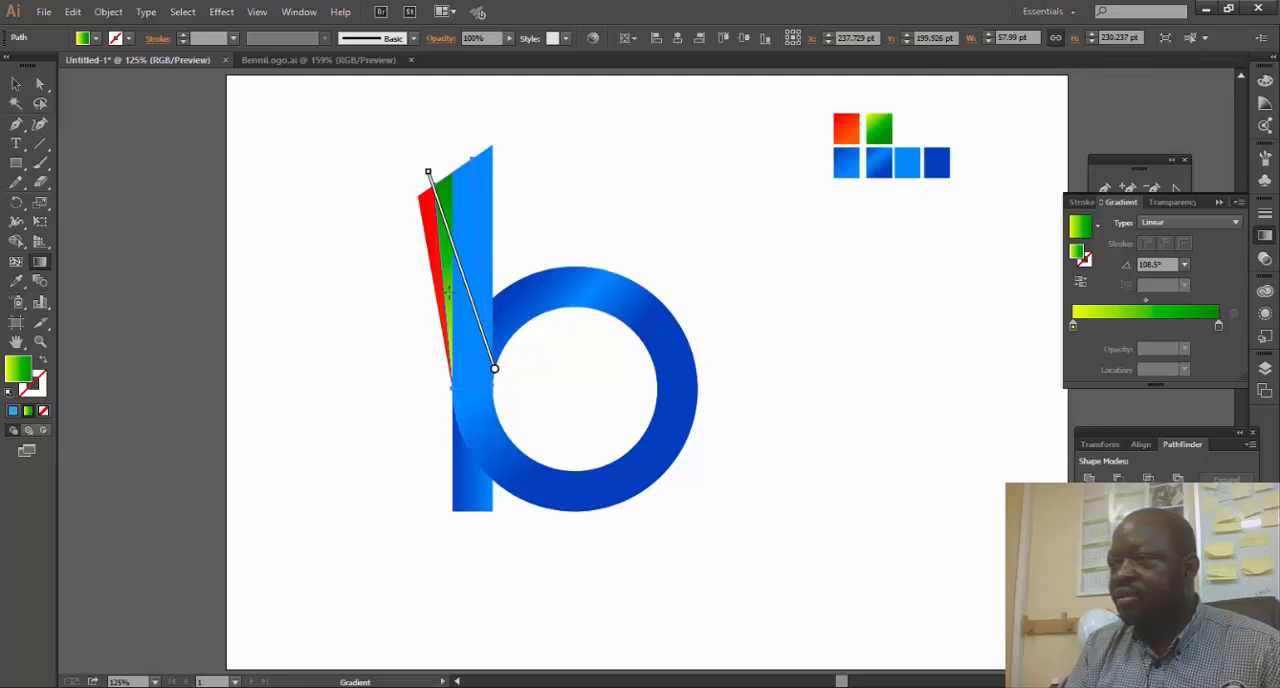
key(v)
- Run the red strip's gradient along its length at about -69°, with red at the upper end and orange below
click(426, 218)
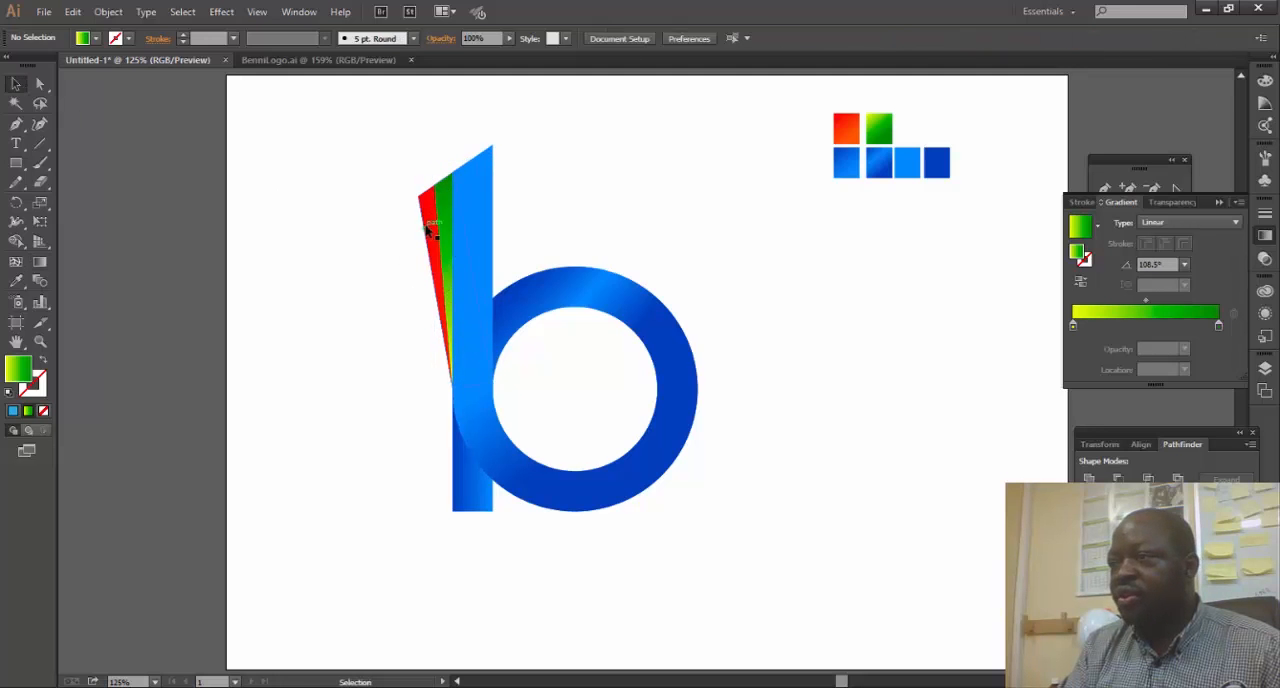
click(40, 262)
drag(437, 234, 417, 188)
key(v)
click(714, 201)
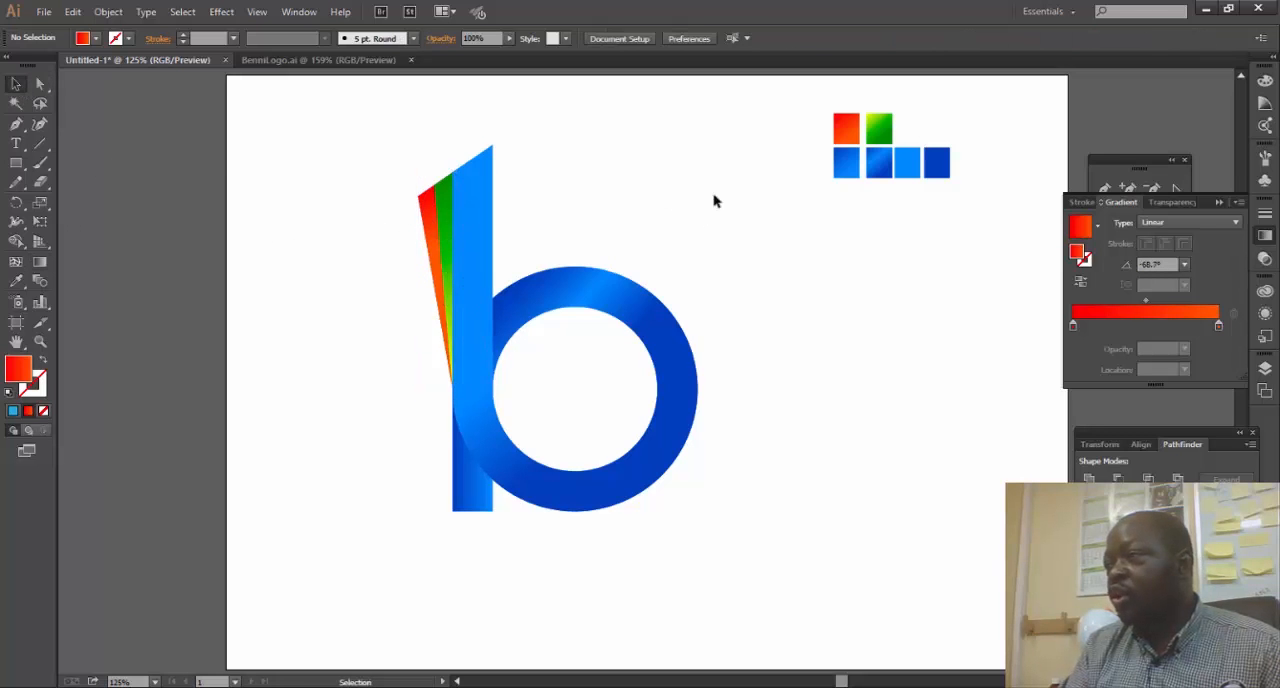
- Show the rulers and check the bases of the stem and ring against a temporary horizontal guide, deleting the guide after the check
click(471, 507)
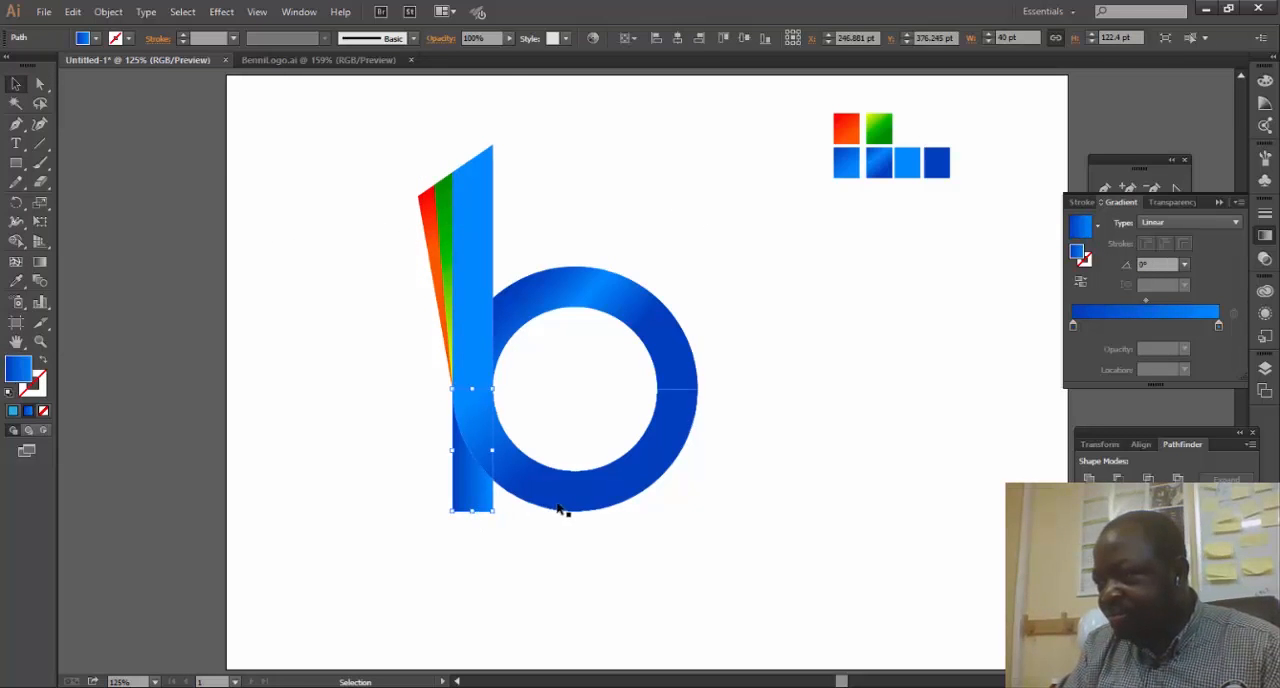
drag(472, 511, 473, 511)
key(ctrl+r)
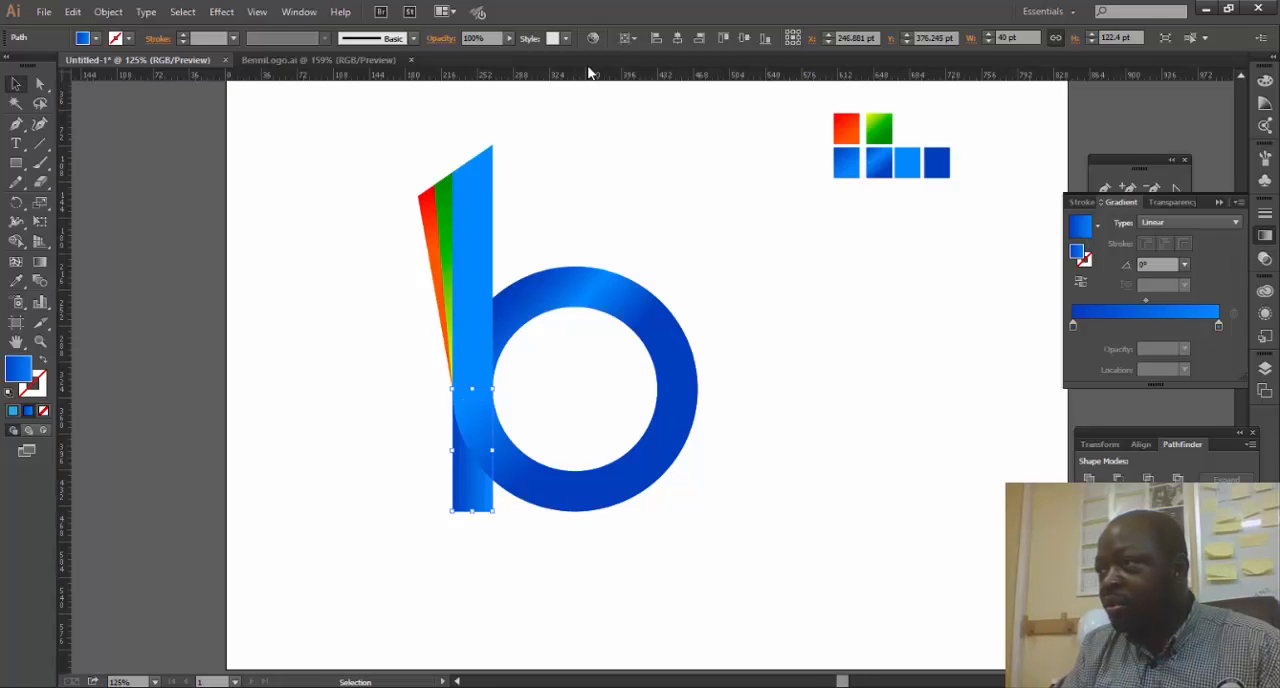
drag(590, 78, 542, 511)
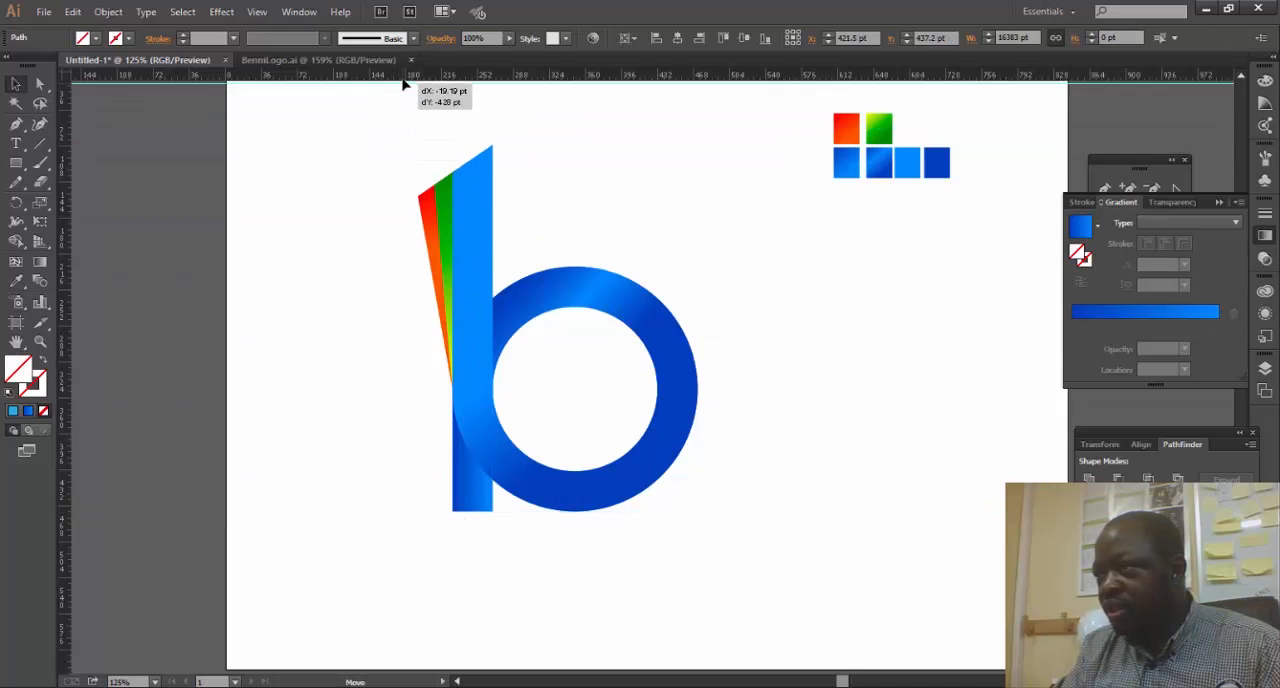
scroll(512, 399, up, 2)
drag(733, 595, 669, 383)
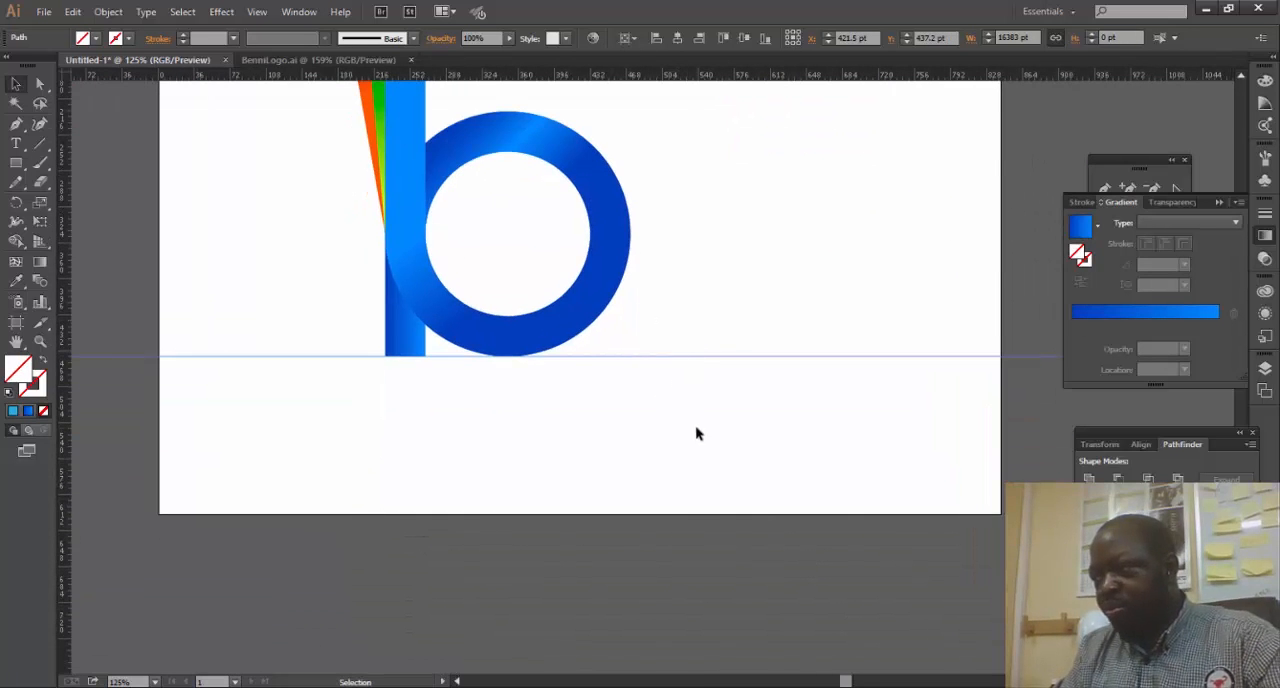
key(Delete)
scroll(700, 440, up, 3)
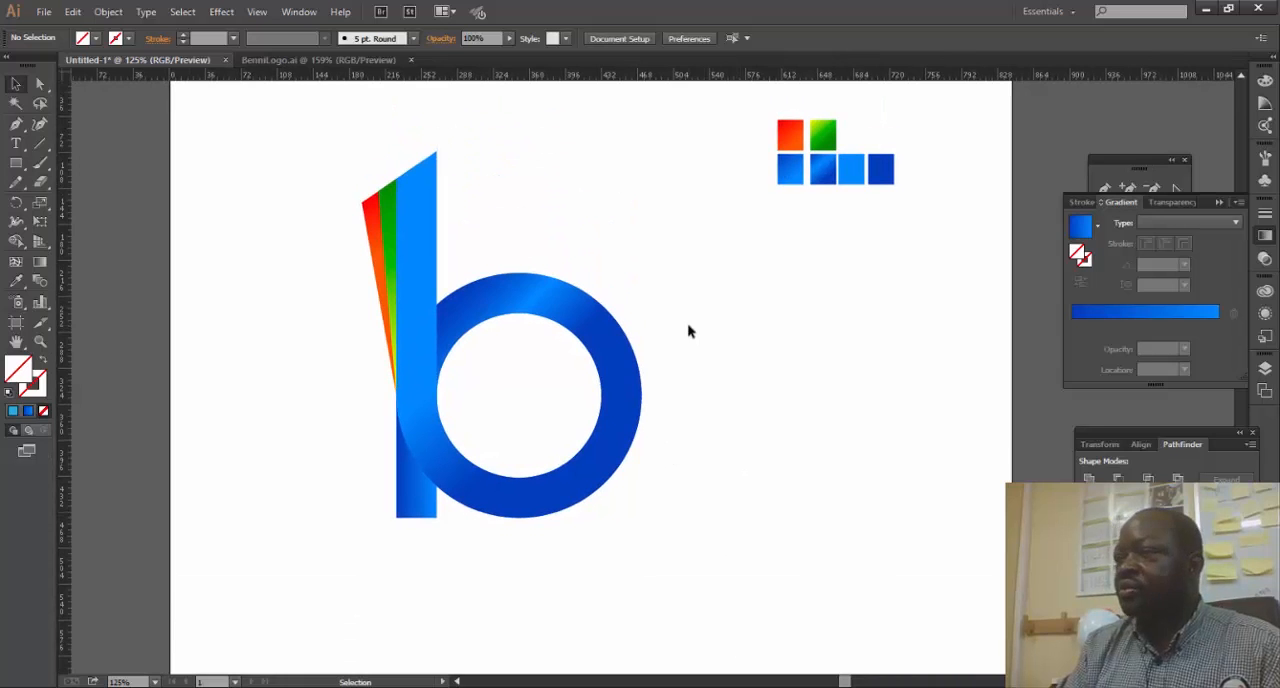
- Check the BenniLogo.ai reference and add the text "BENNI MEDIA" just below the "b" in the working document
drag(303, 177, 725, 540)
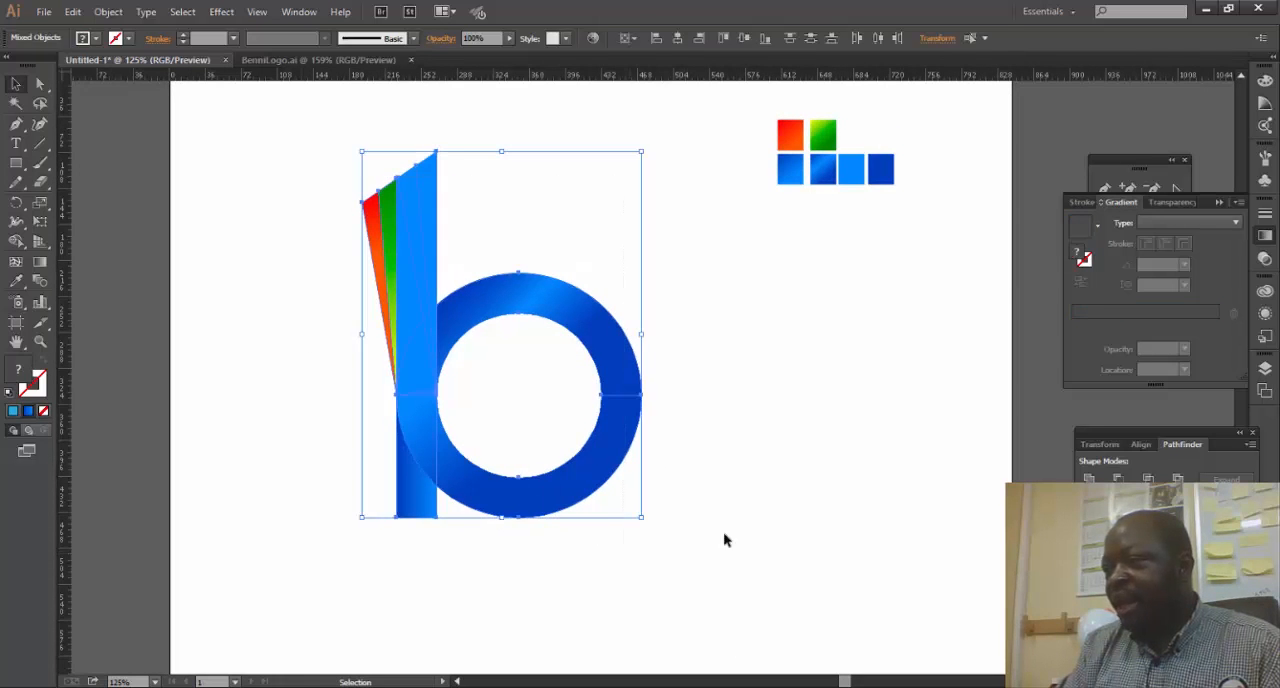
click(725, 540)
click(314, 61)
click(140, 61)
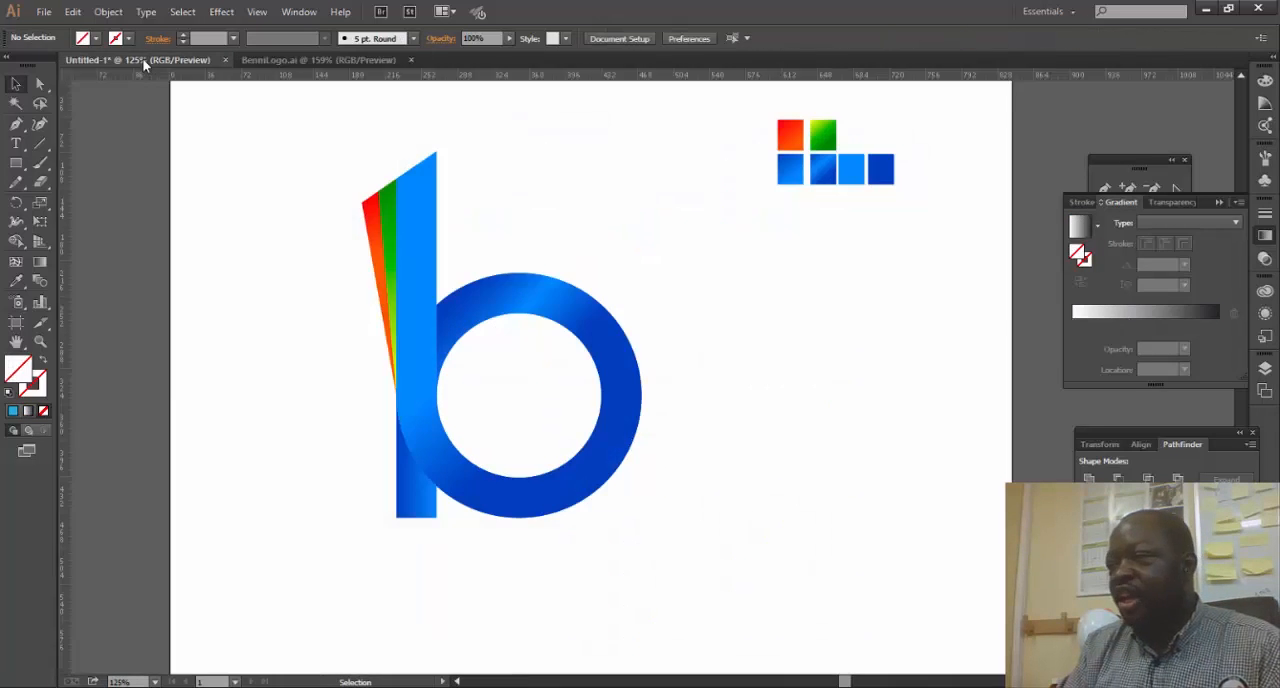
click(15, 143)
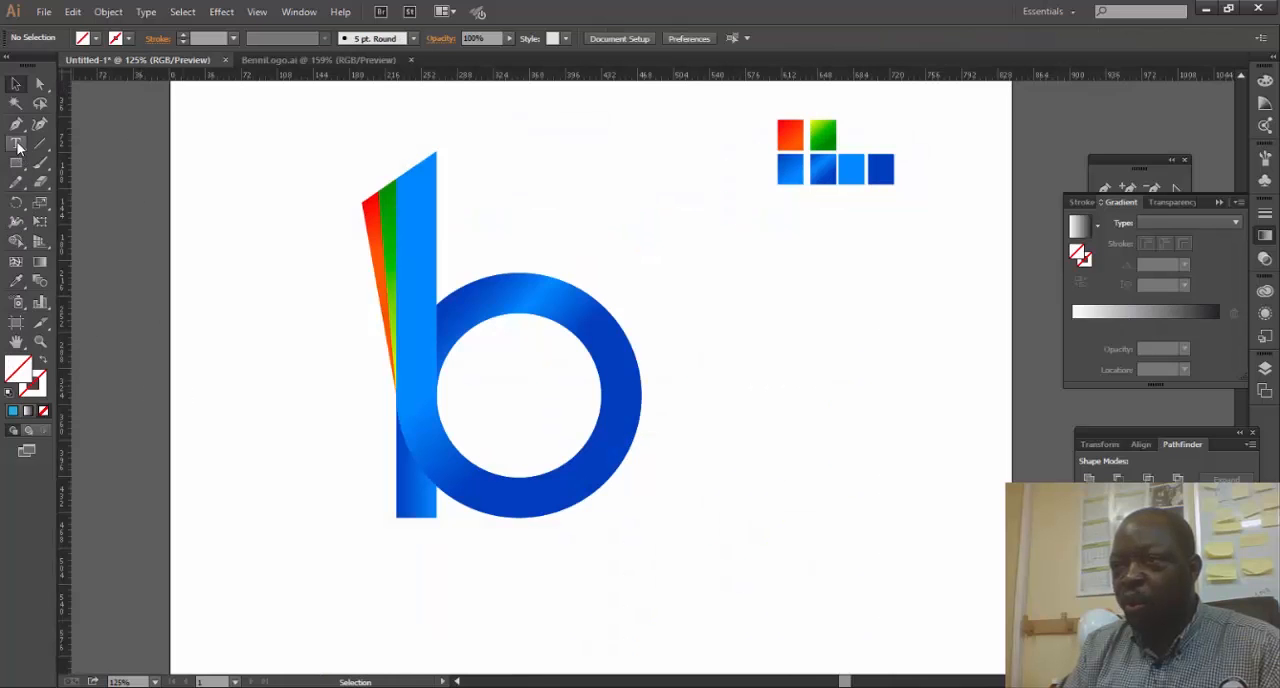
click(399, 564)
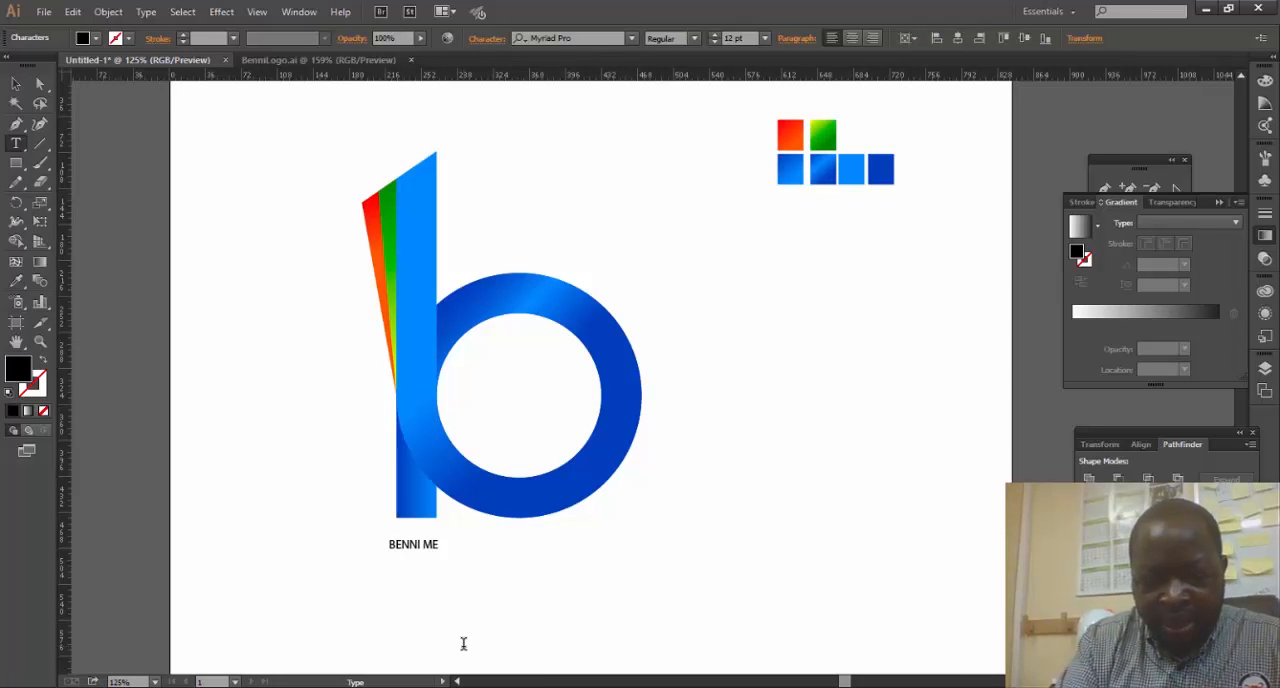
- Set the BENNI MEDIA text in Bebas Neue Book at 28 pt and widen its tracking to roughly the logo's width
key(ctrl+a)
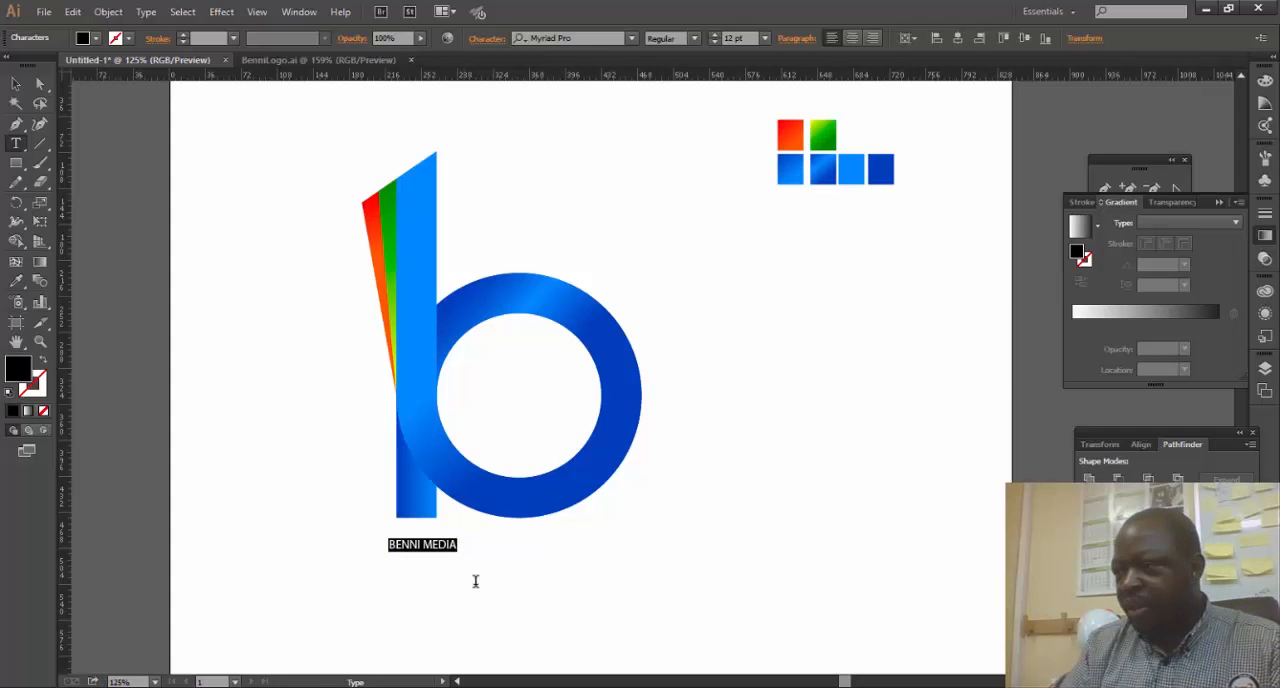
click(583, 38)
text(B)
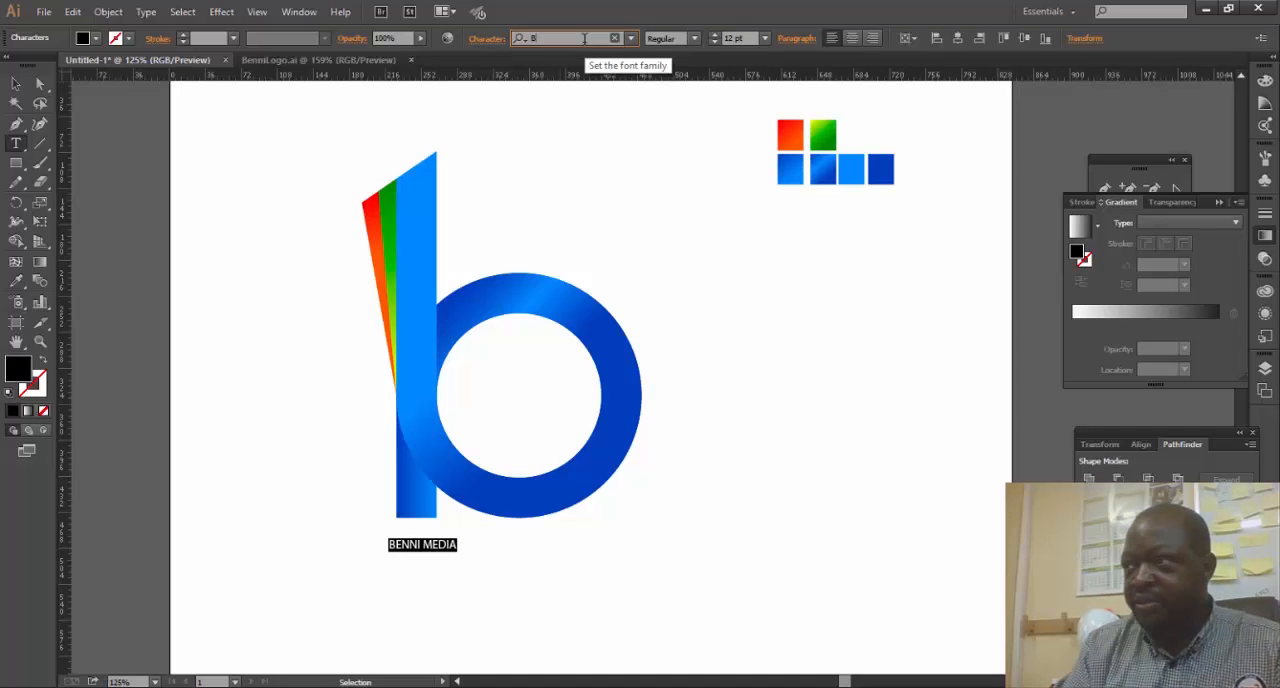
text(EB)
click(565, 94)
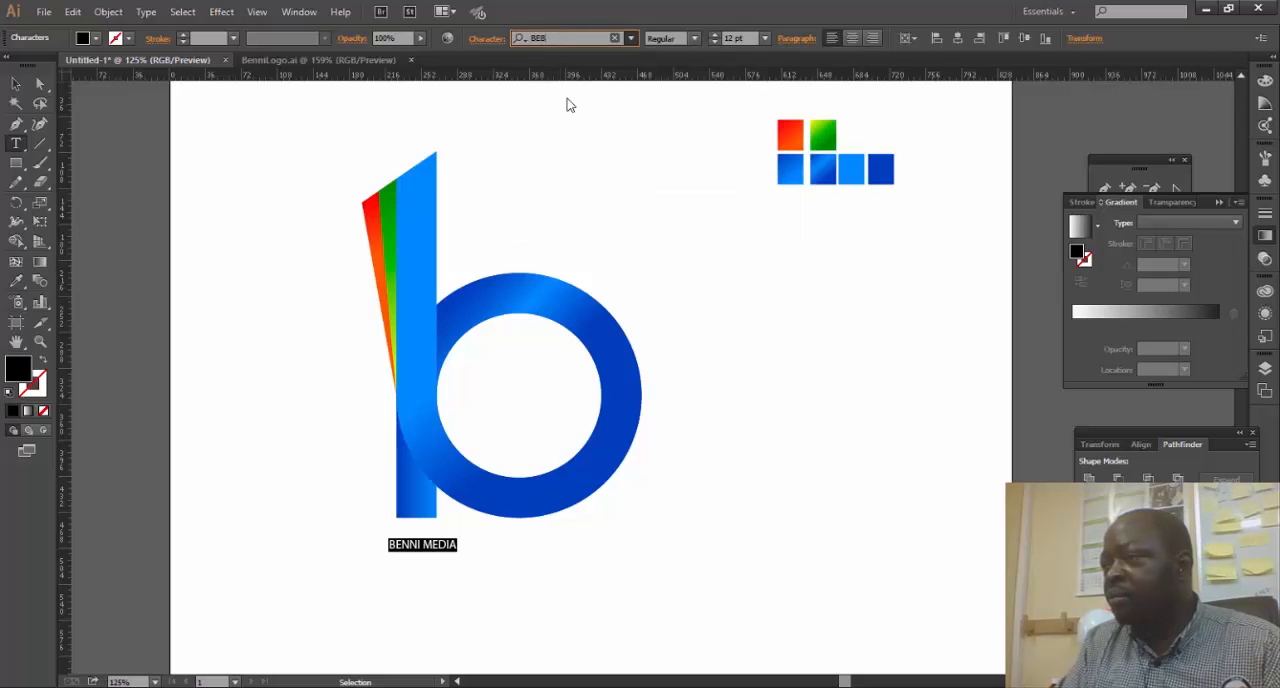
click(714, 35)
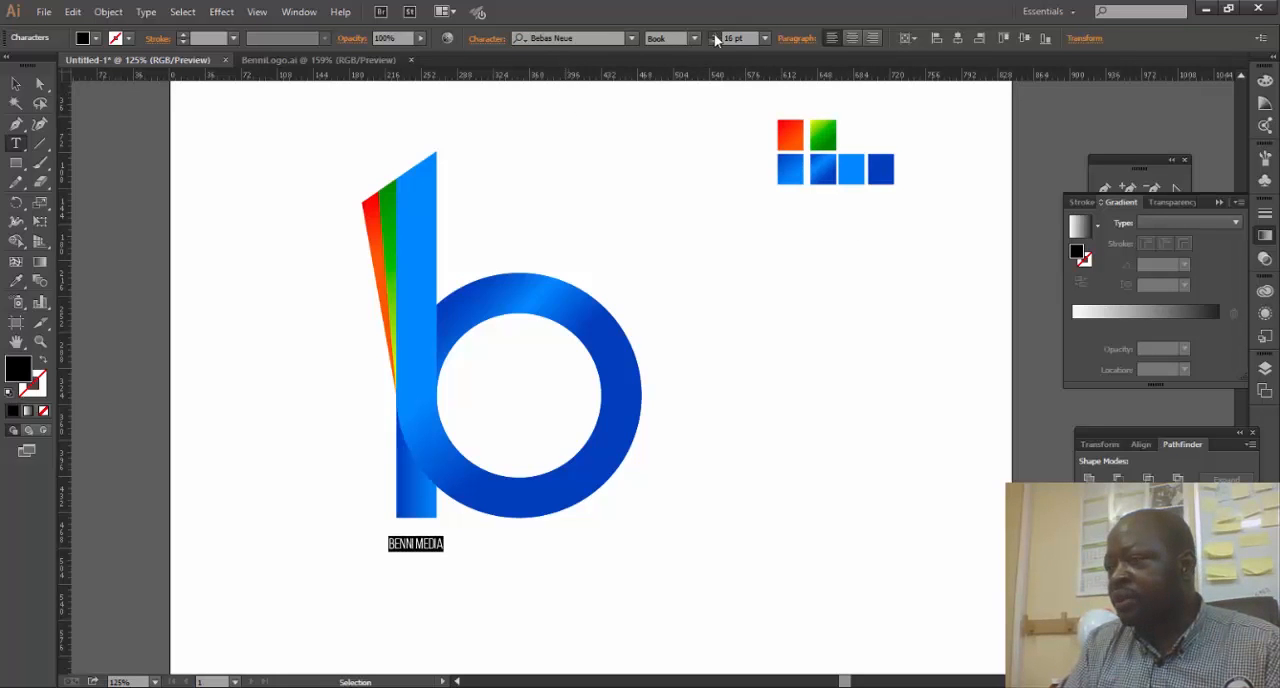
key(alt+Right)
key(alt+Right)
key(alt+Right)
key(alt+Right)
key(alt+Right)
key(alt+Right)
key(alt+Right)
key(alt+Right)
key(alt+Right)
key(alt+Right)
key(alt+Right)
key(alt+Right)
key(alt+Right)
key(alt+Right)
key(alt+Right)
key(alt+Right)
key(alt+Right)
key(alt+Right)
key(alt+Right)
key(alt+Right)
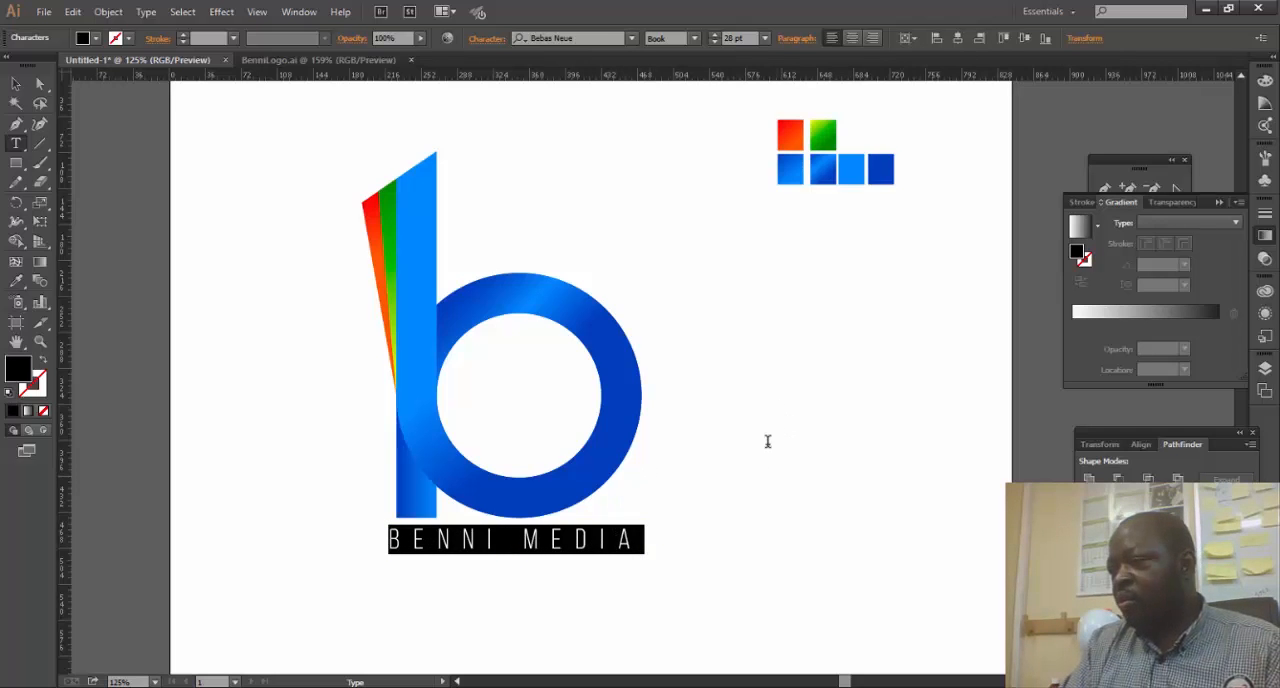
- Fill the BENNI MEDIA text with a dark grey swatch
click(21, 87)
click(789, 366)
click(576, 541)
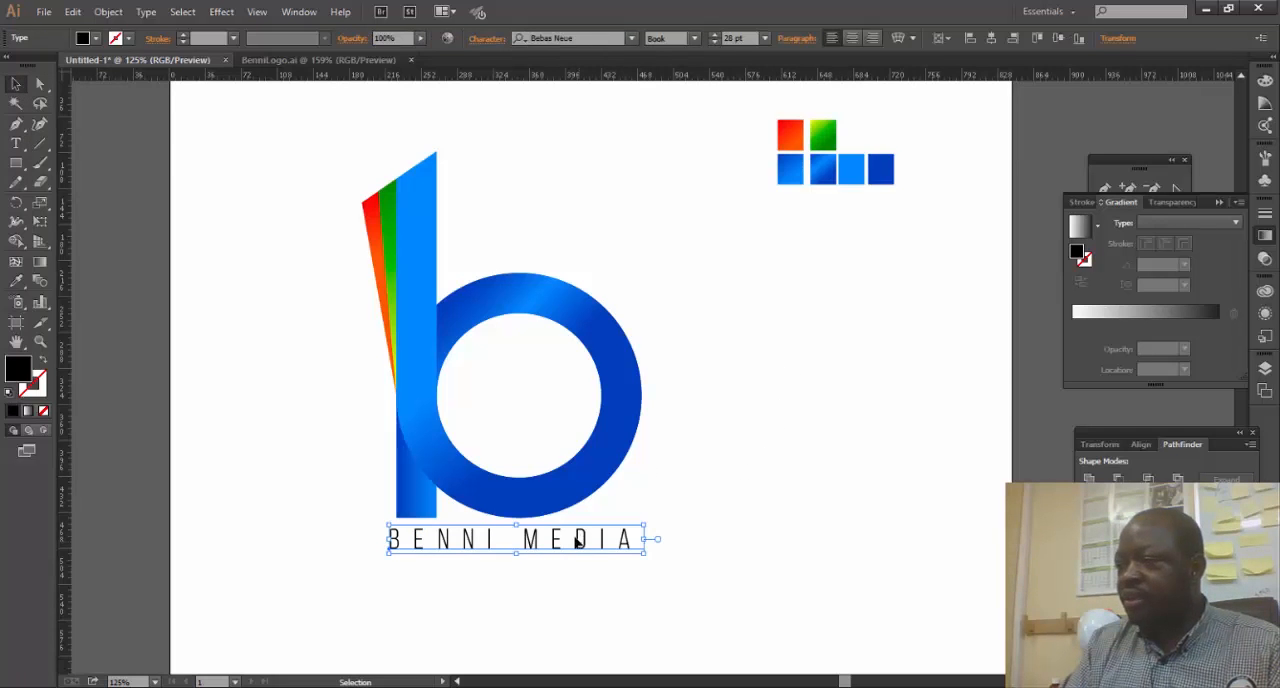
click(95, 40)
click(43, 113)
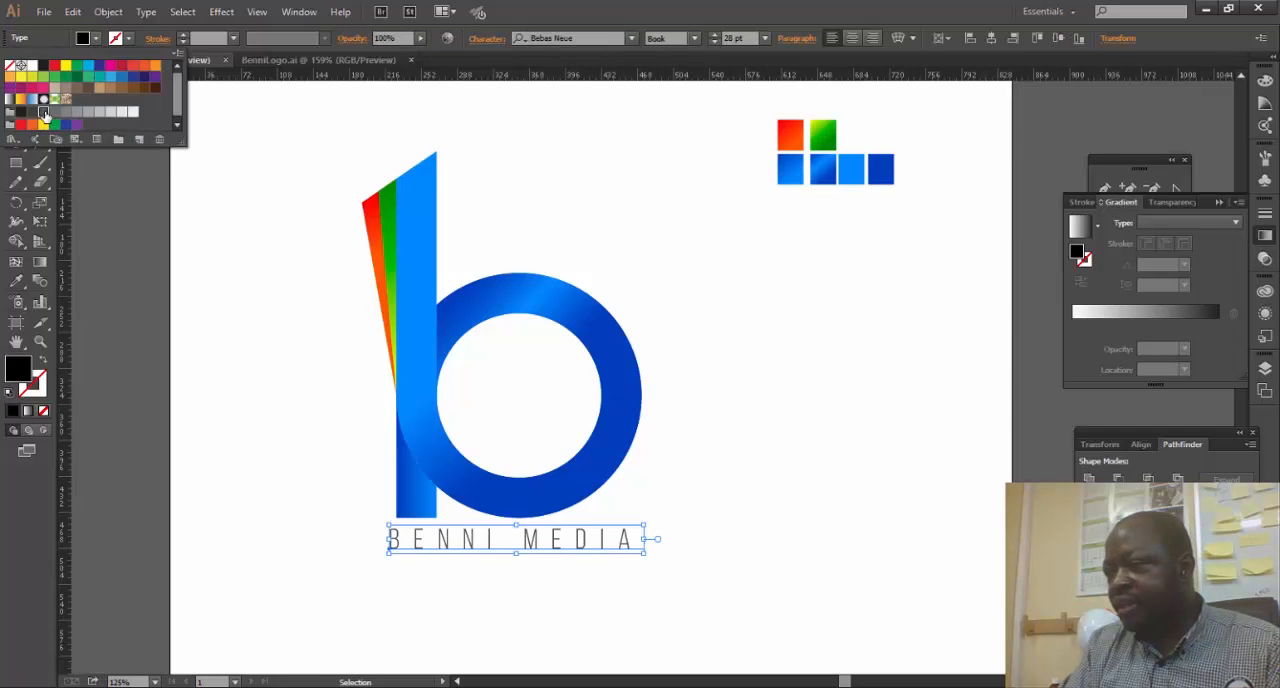
click(715, 322)
click(738, 400)
- Convert the BENNI MEDIA text to outlines
click(604, 545)
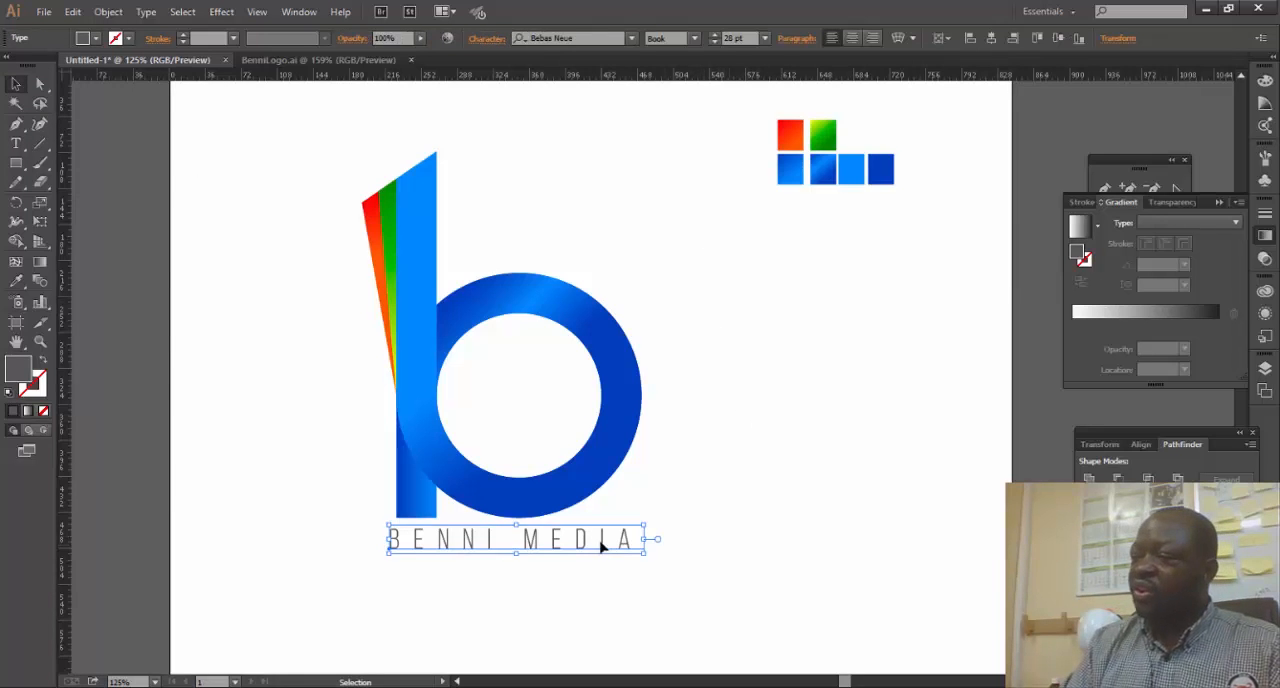
click(141, 12)
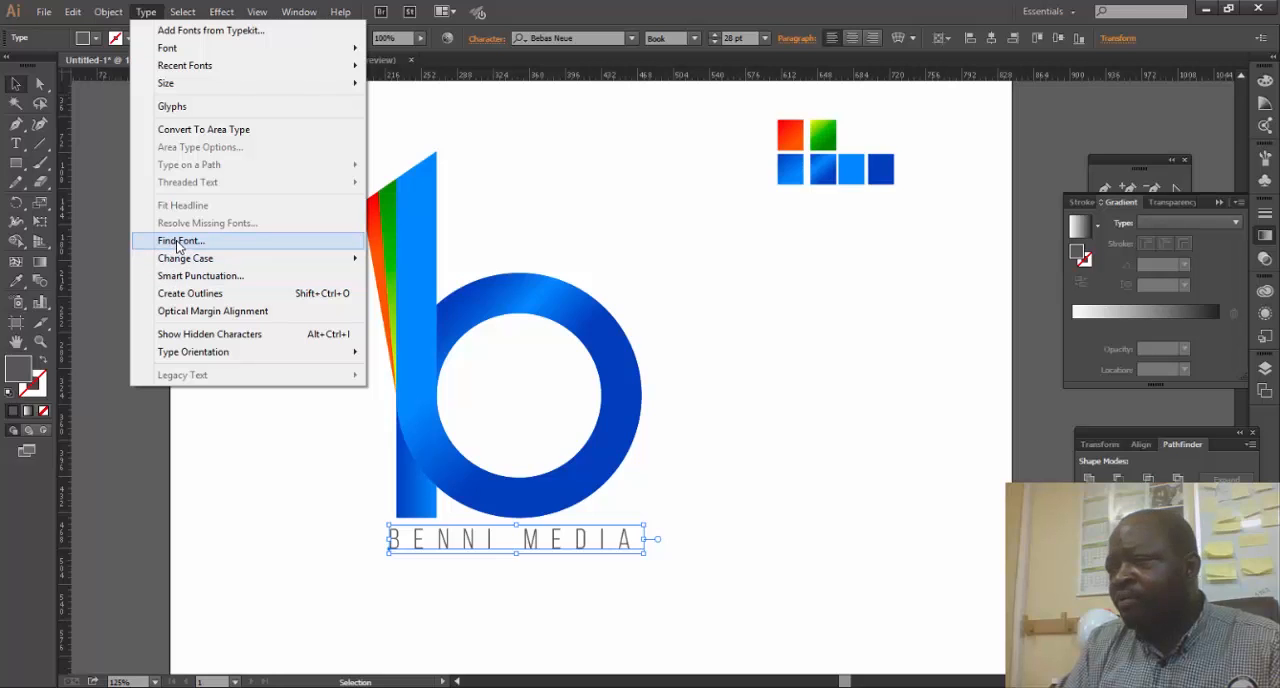
click(238, 294)
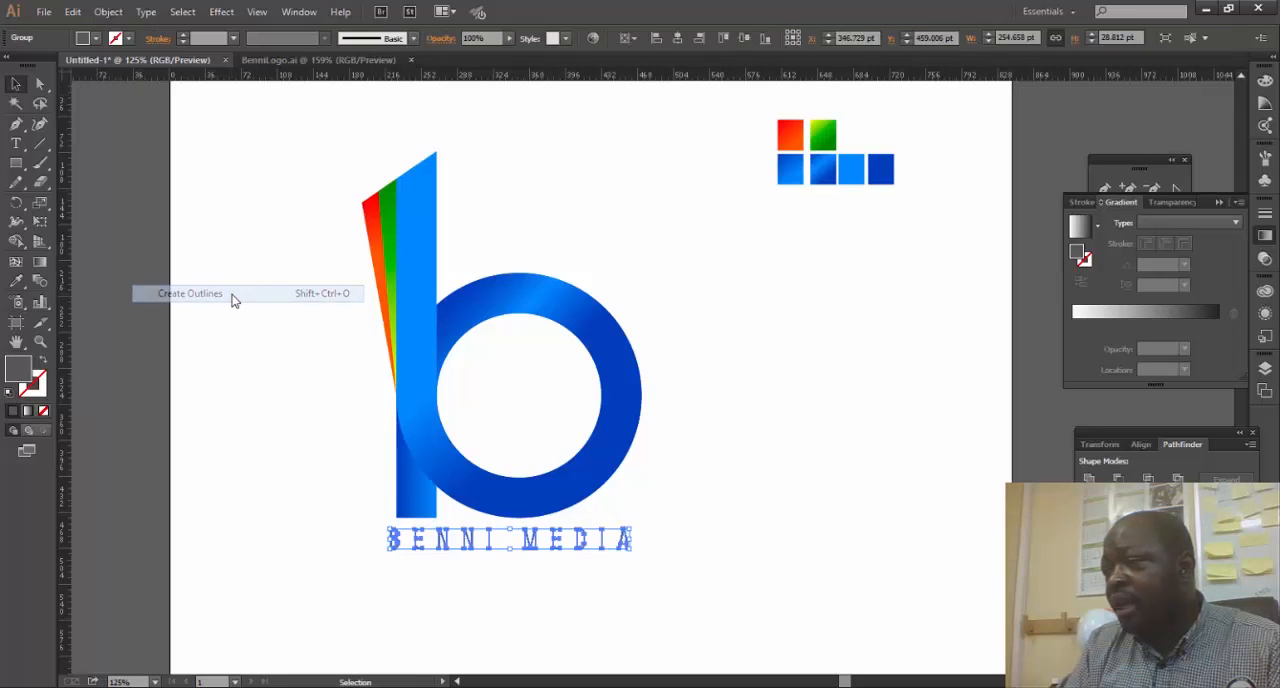
click(733, 503)
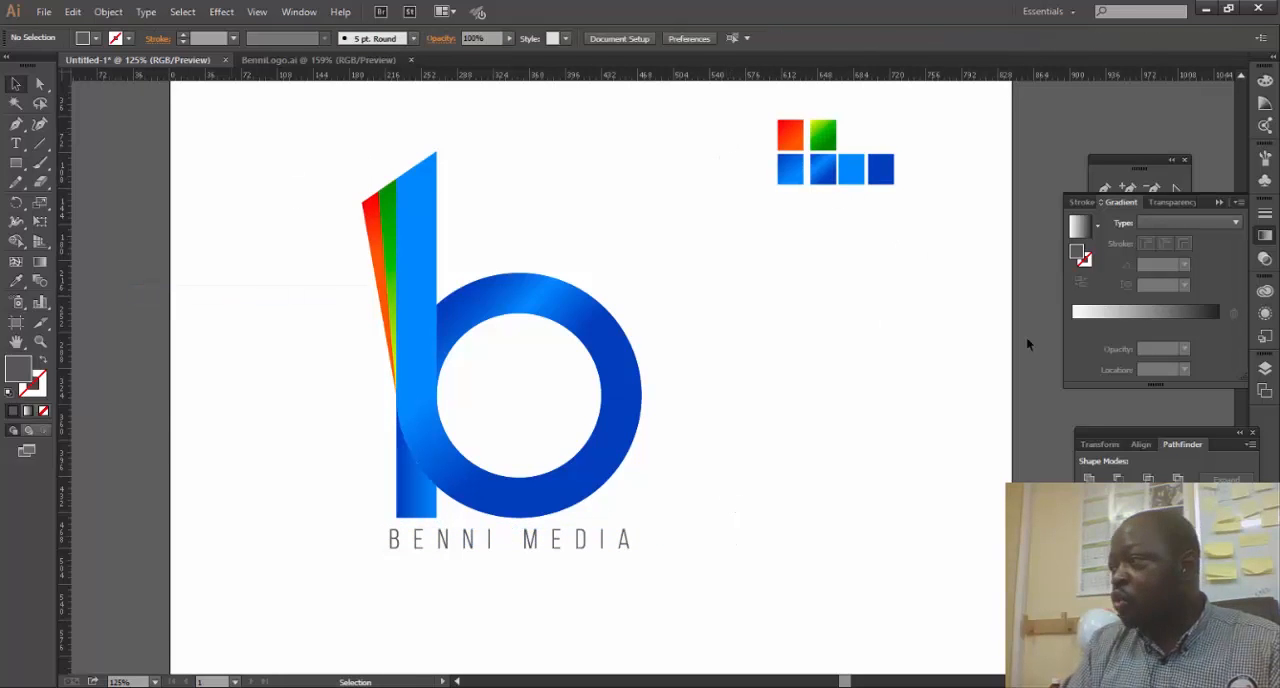
- Create a new layer and move it below the BG layer
click(1265, 369)
click(1164, 180)
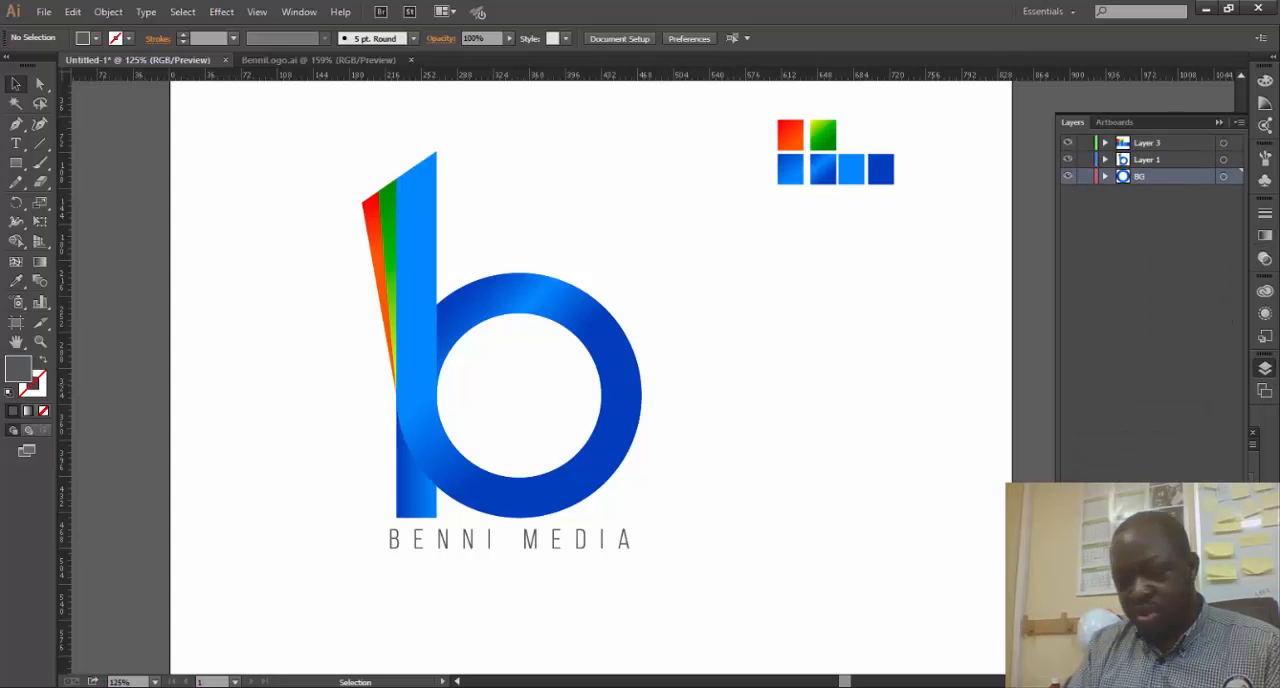
click(1214, 575)
drag(1157, 143, 1152, 219)
- Draw a dark grey background rectangle about 854 × 600 pt over the whole artboard on the new bottom layer
click(16, 163)
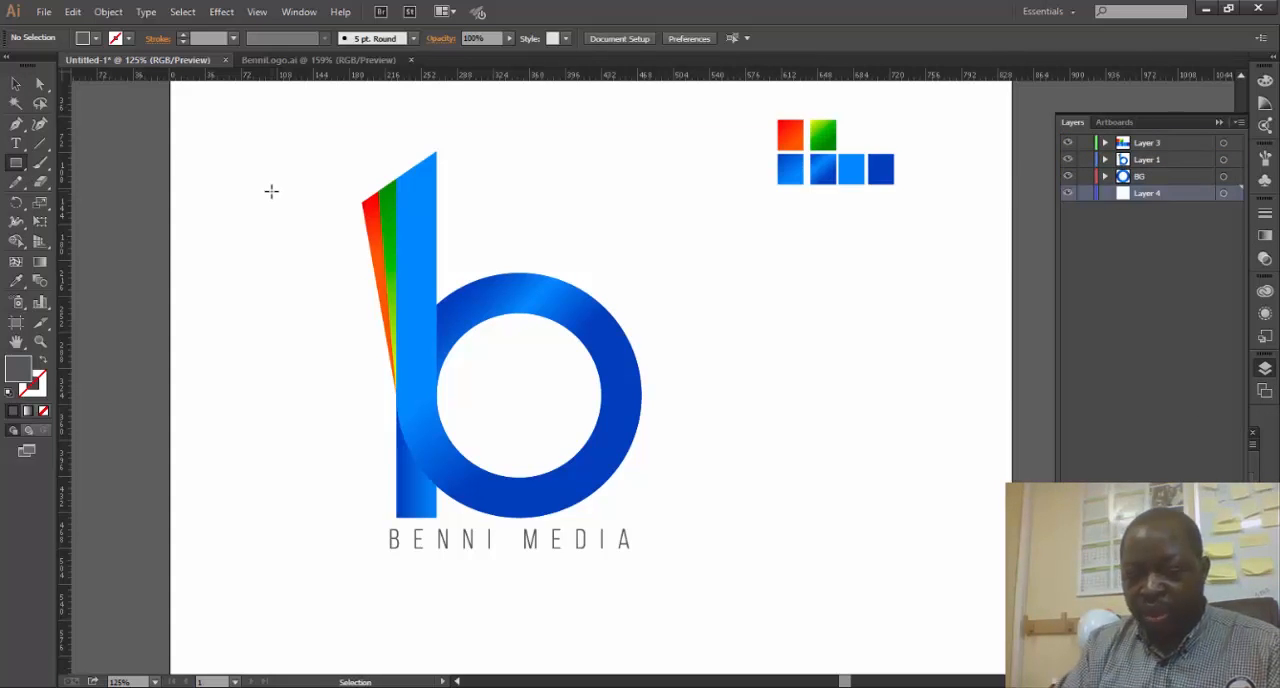
key(ctrl+0)
drag(243, 87, 1072, 562)
click(1218, 122)
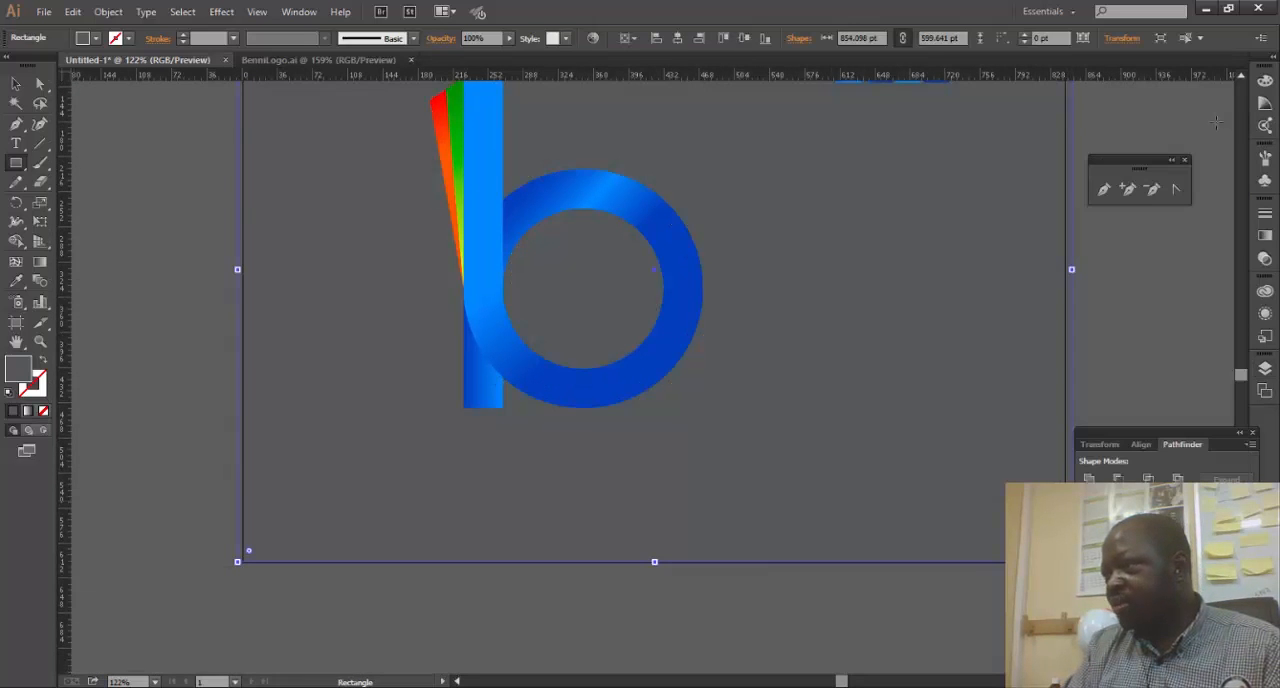
- Apply a radial white-to-black gradient fill to the background rectangle
click(1267, 314)
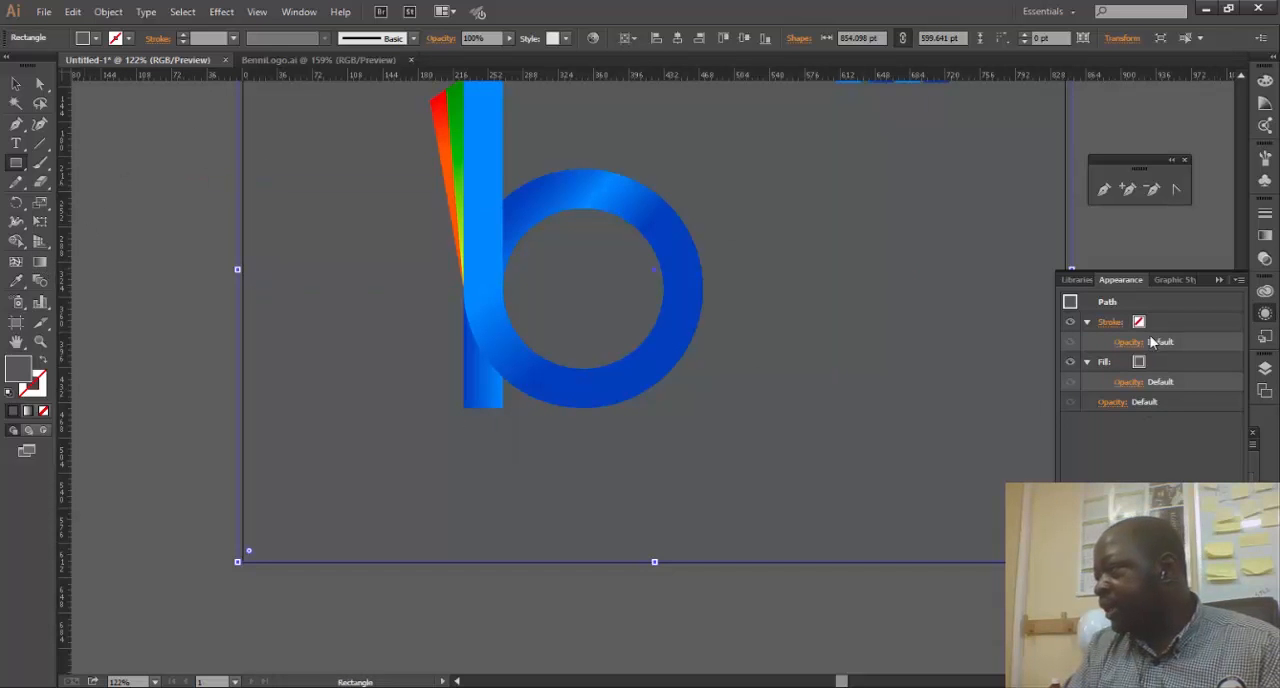
click(1266, 260)
click(1266, 240)
click(1163, 224)
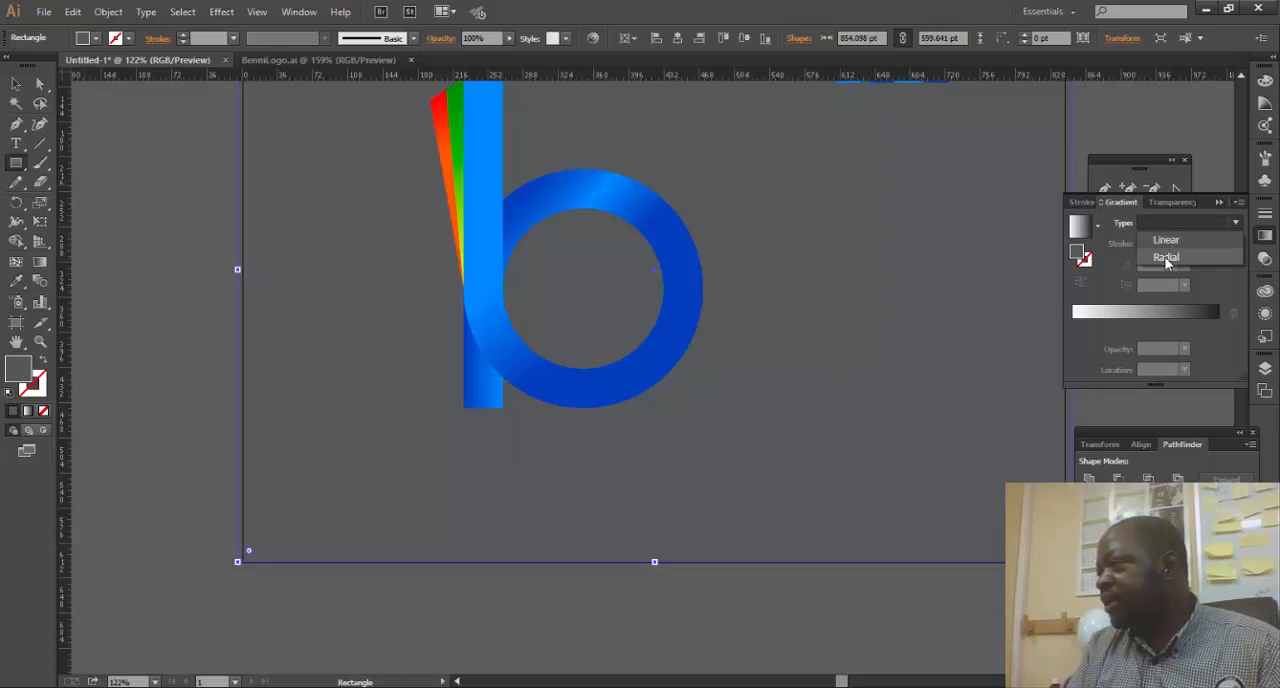
click(1166, 257)
- Lighten the outer colour stop of the background's radial gradient to 32% black
double_click(1215, 325)
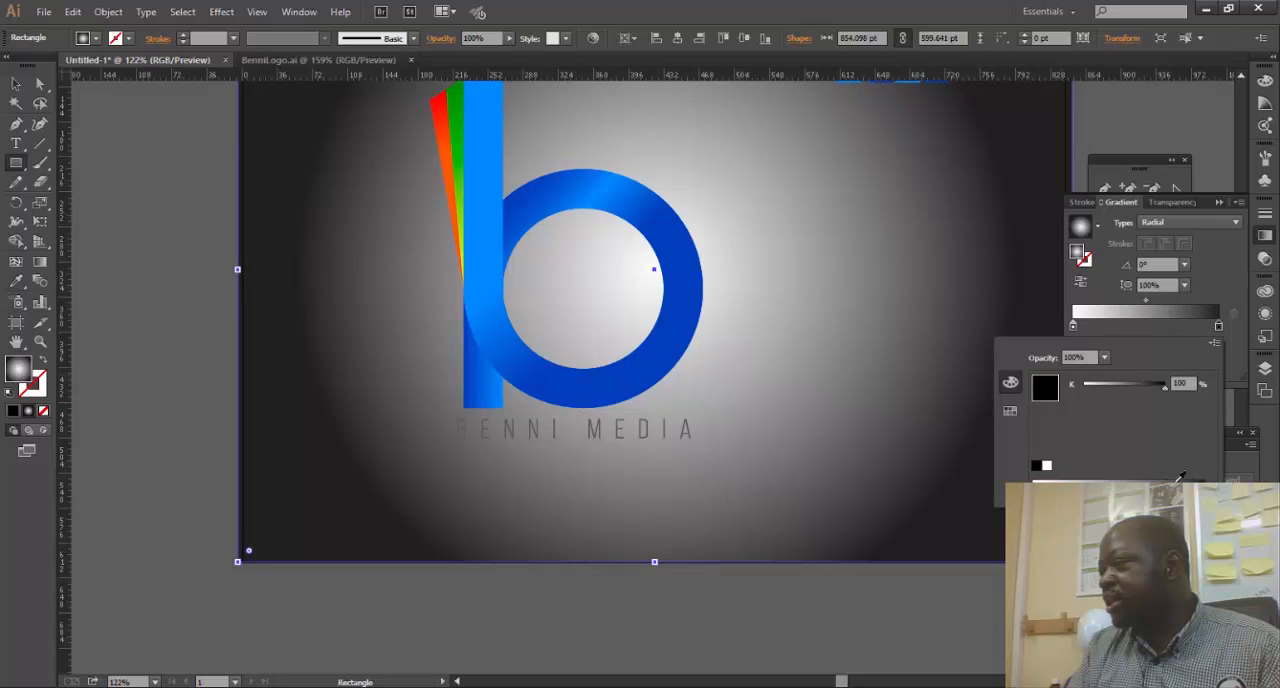
drag(1181, 478, 1078, 370)
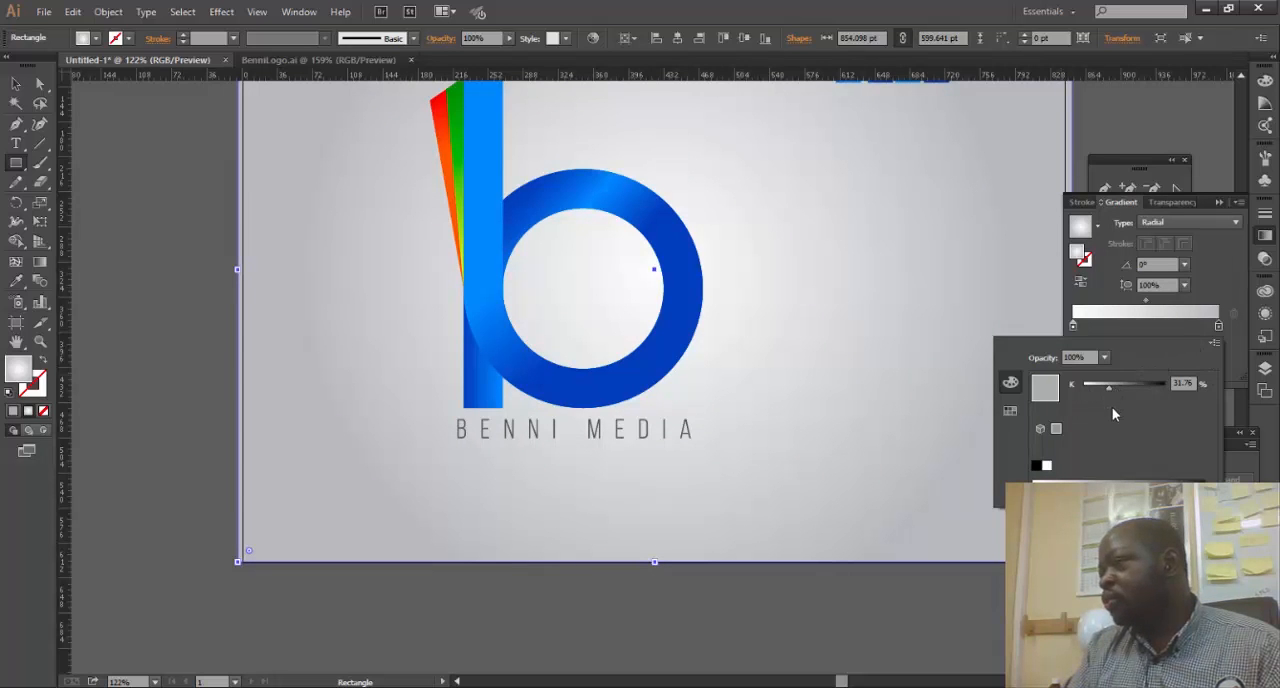
mouse_move(1106, 386)
mouse_down()
mouse_move(1135, 386)
mouse_move(1112, 395)
mouse_up()
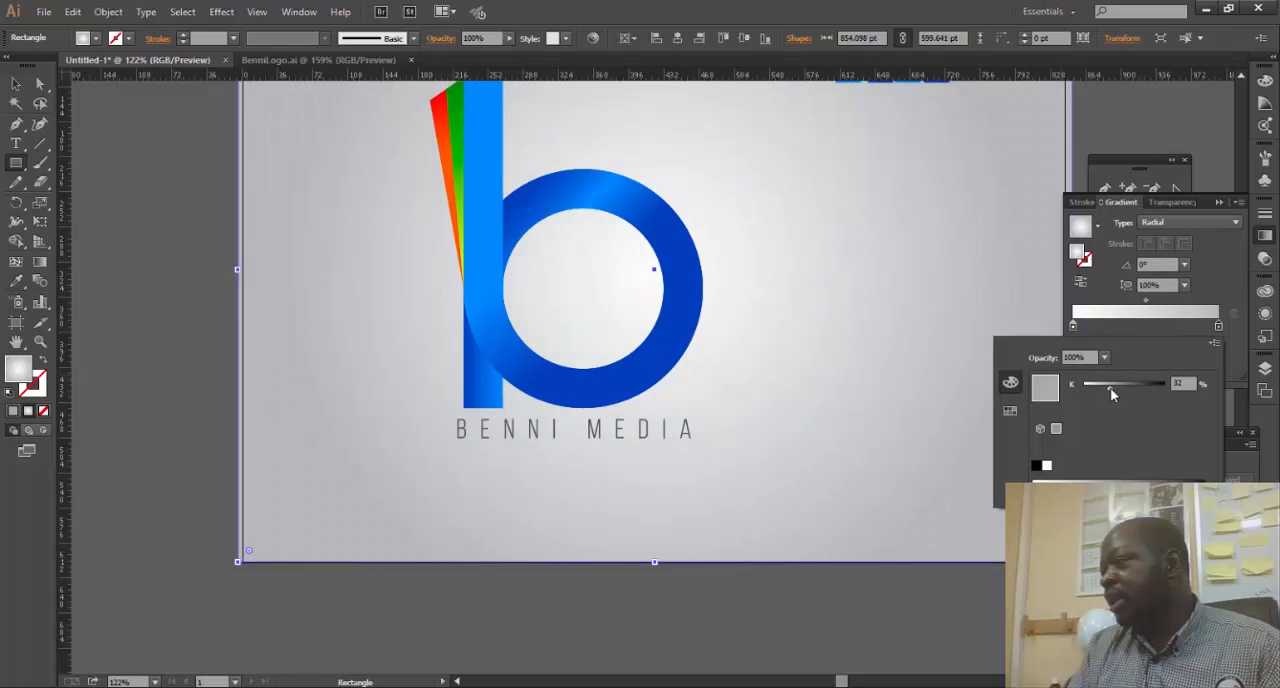
click(1230, 203)
click(1219, 202)
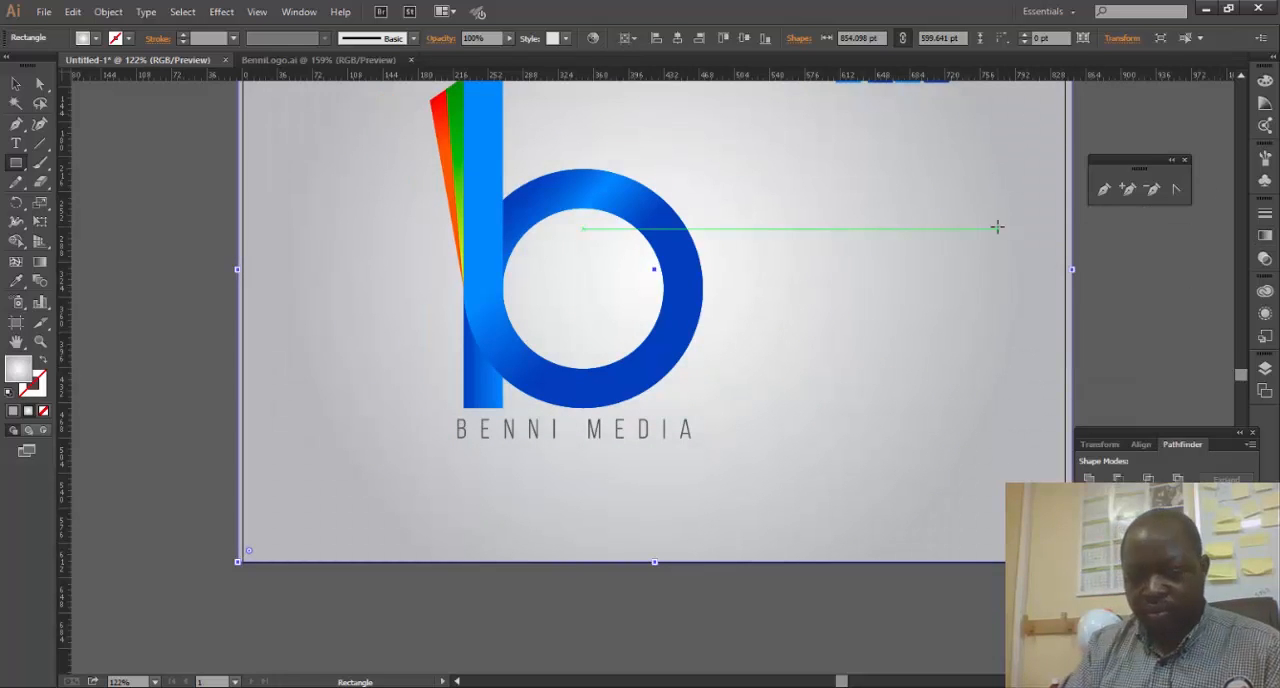
- Lock the bottom layer that holds the gradient background
scroll(997, 227, up, 3)
key(v)
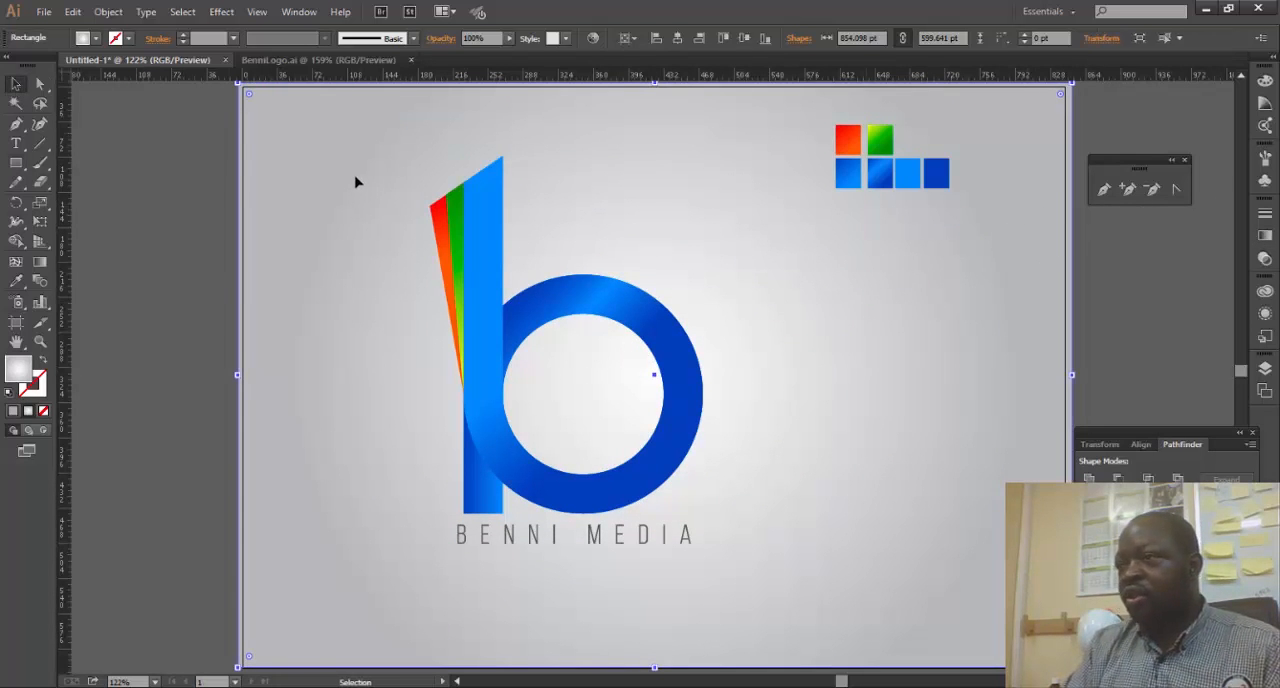
click(1268, 370)
click(1087, 194)
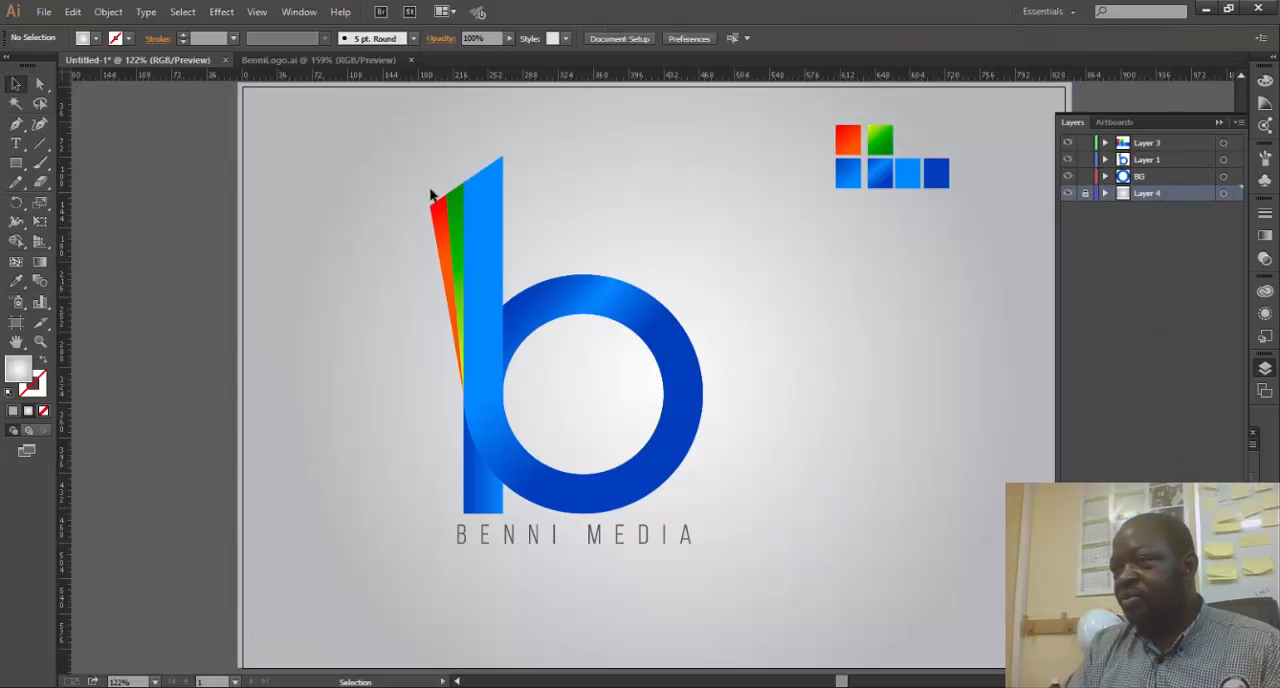
- Enlarge the whole b logo together with the BENNI MEDIA lettering, place them near the artboard's centre, and deselect them
drag(434, 194, 752, 611)
drag(696, 523, 803, 466)
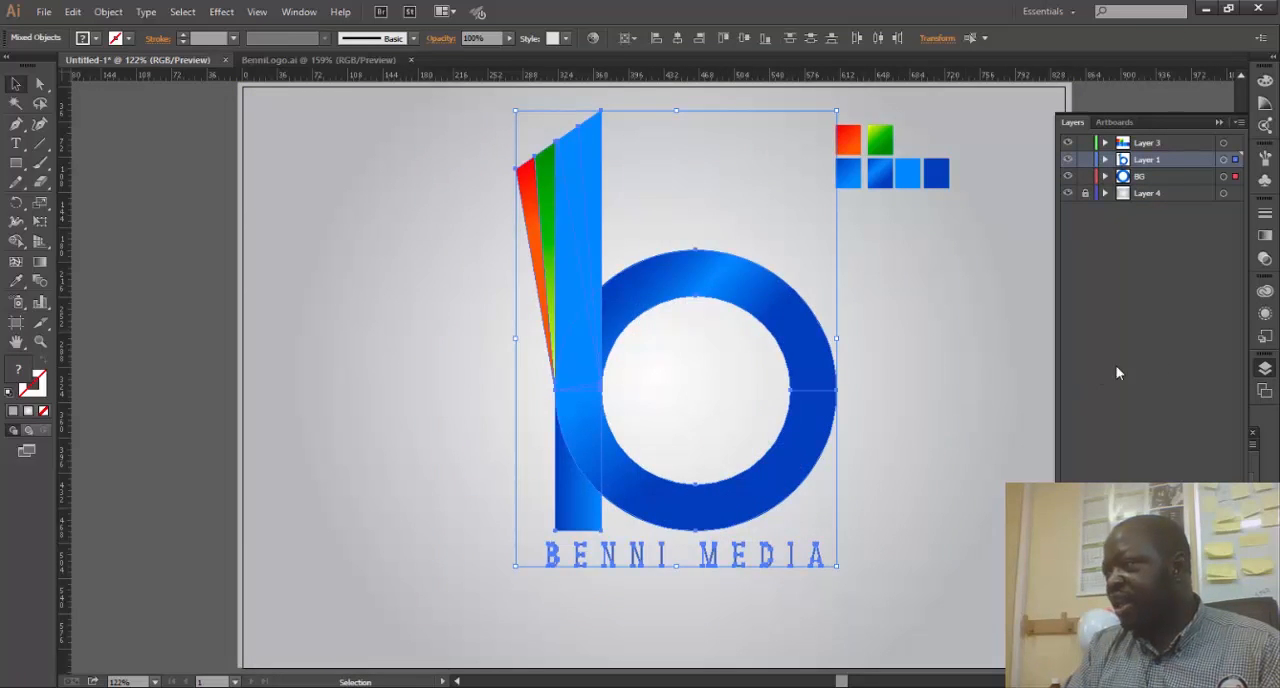
click(1217, 122)
click(1189, 278)
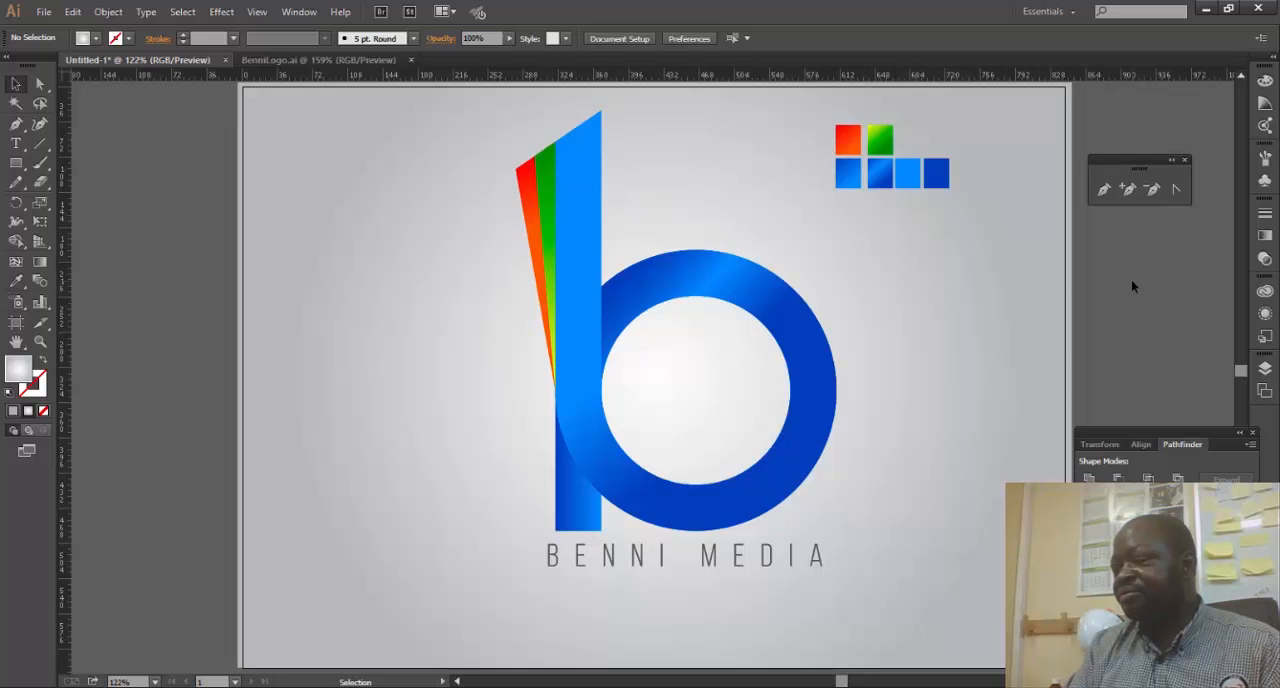
click(44, 11)
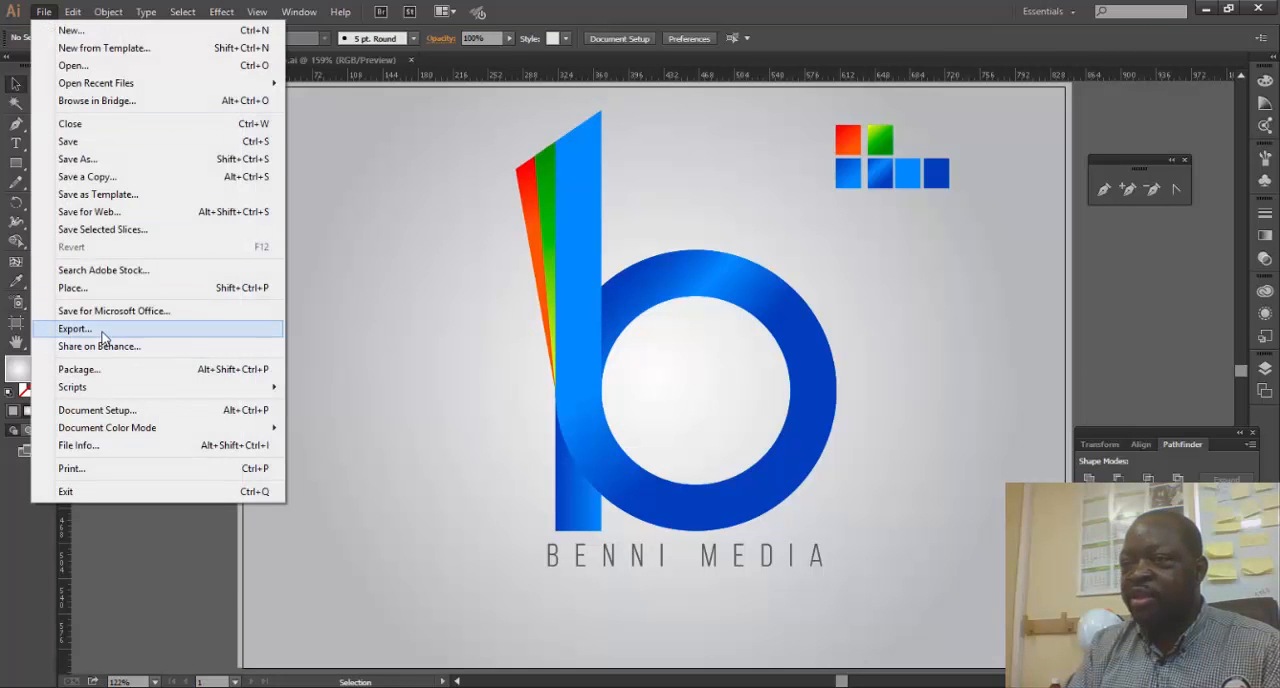
click(110, 160)
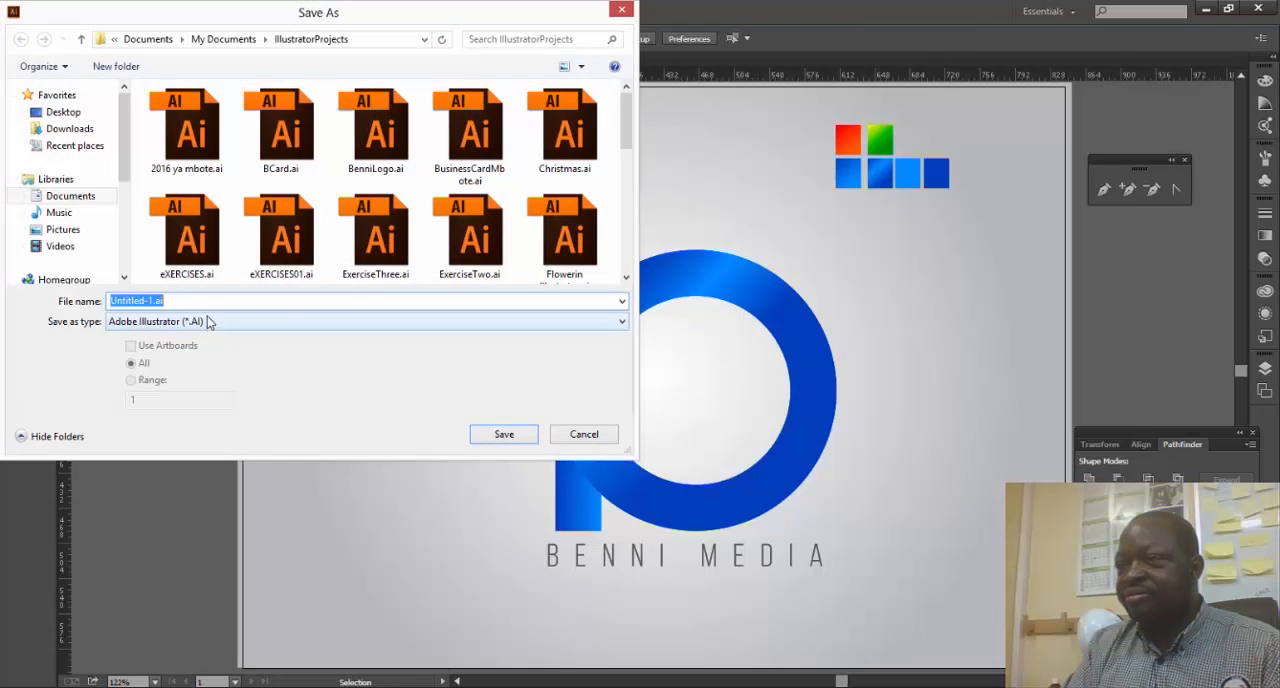
click(265, 321)
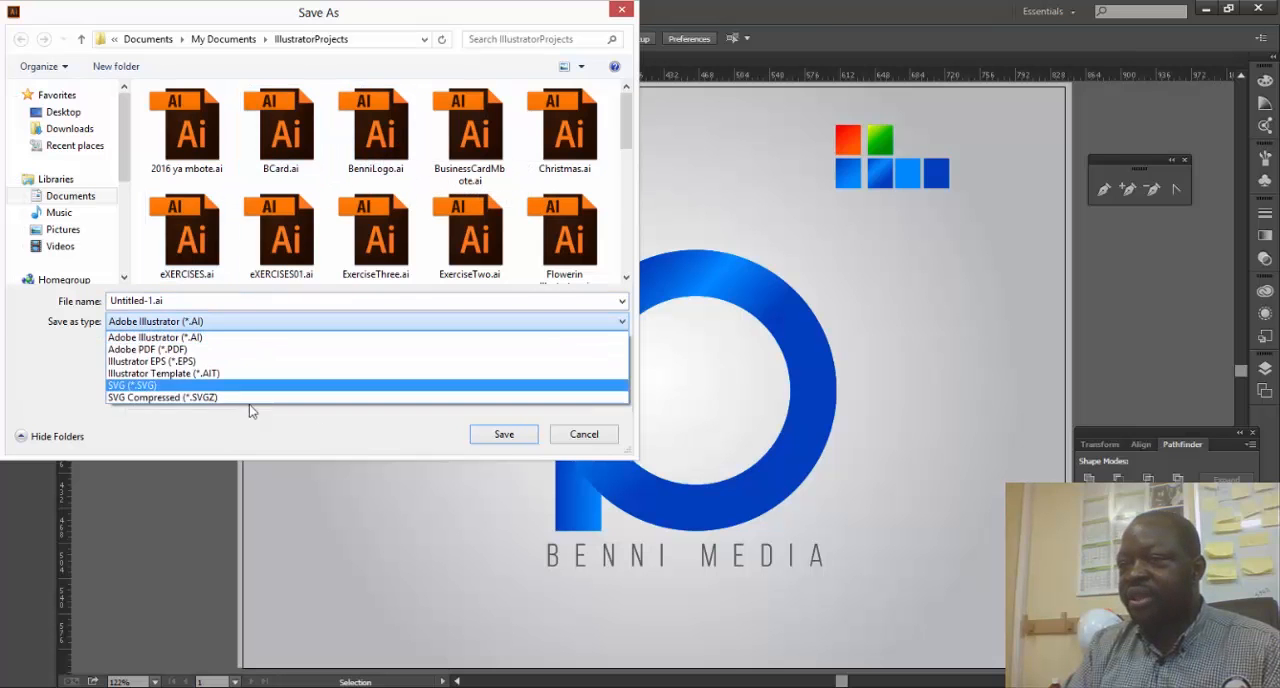
click(590, 438)
click(590, 438)
- Export the artwork in JPEG format to the IllustratorProjects folder under the file name bENNI2
click(44, 11)
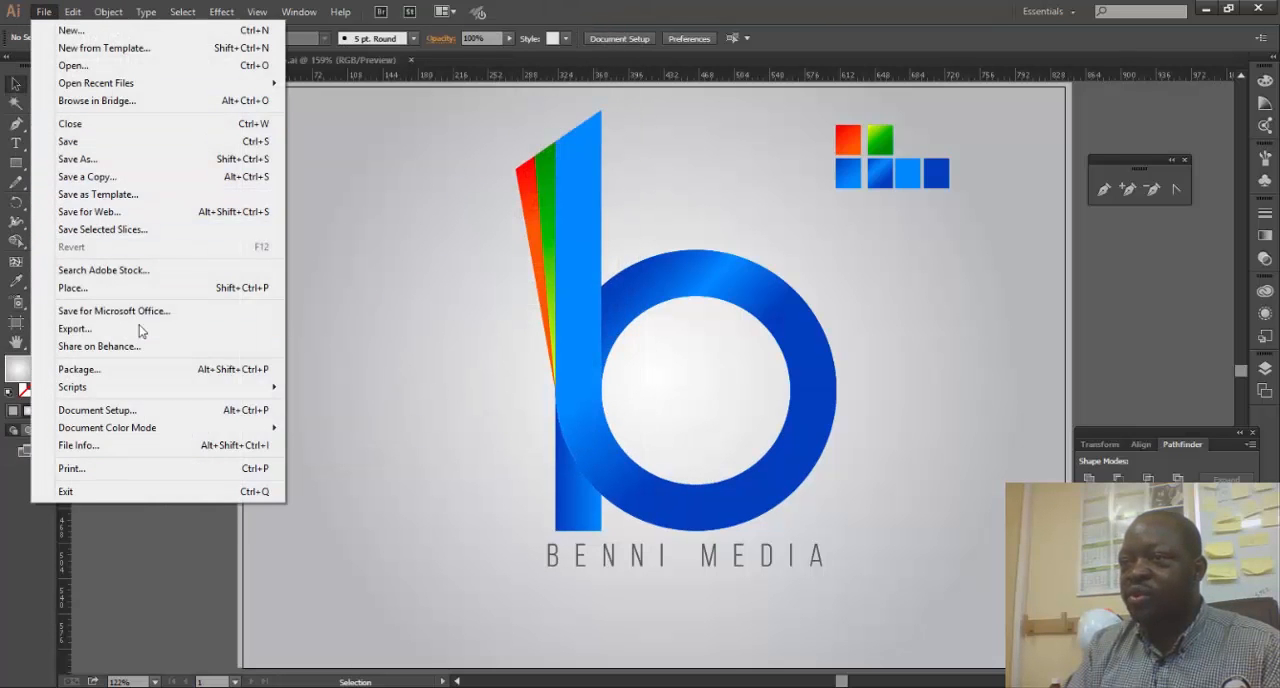
click(134, 329)
click(380, 321)
click(215, 414)
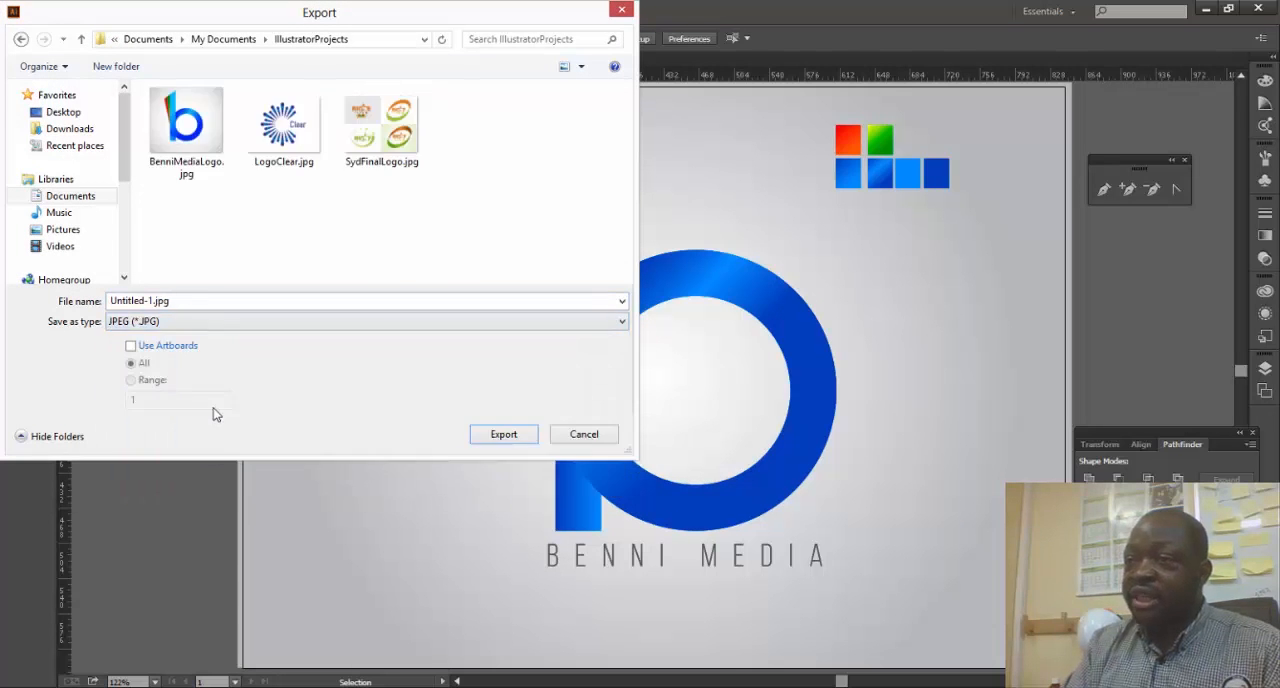
click(177, 301)
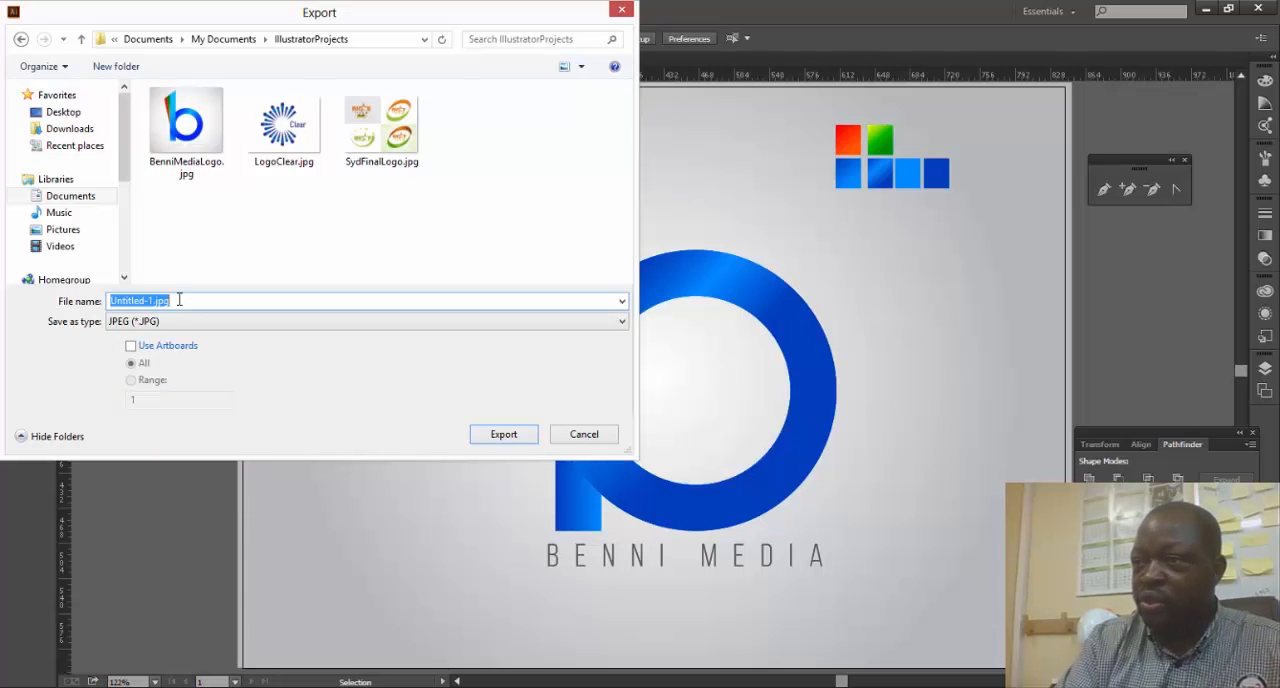
text(bENNI2)
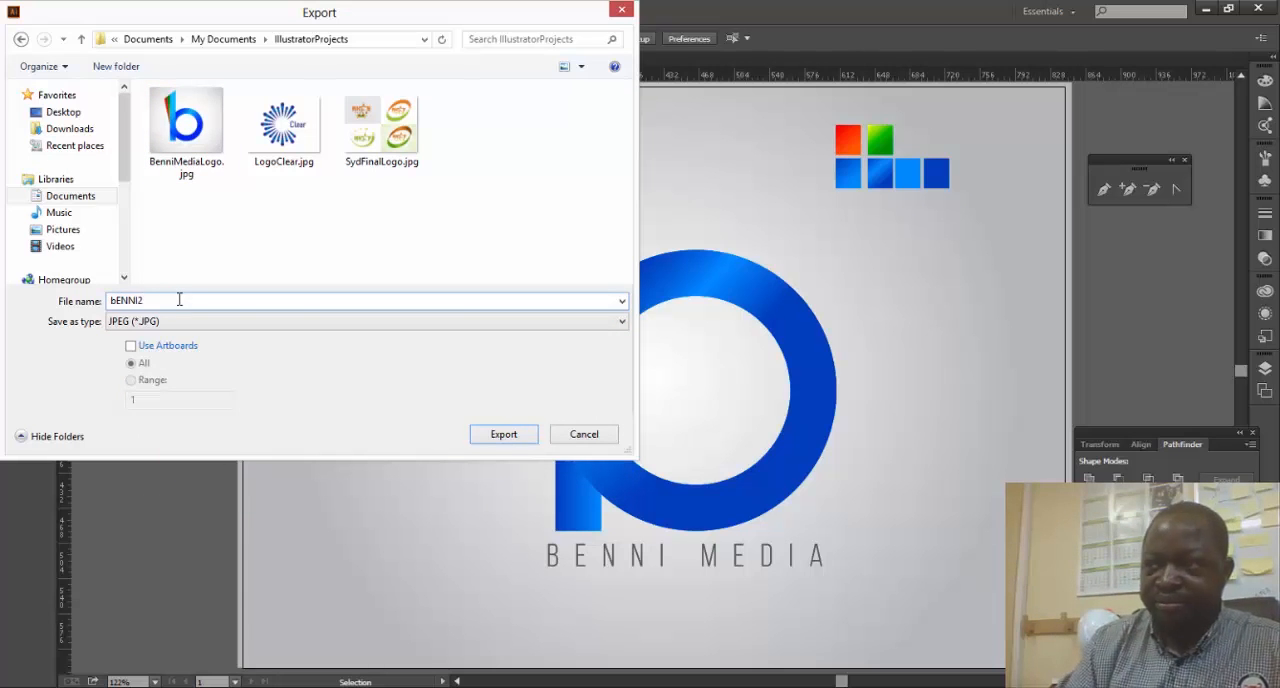
click(503, 434)
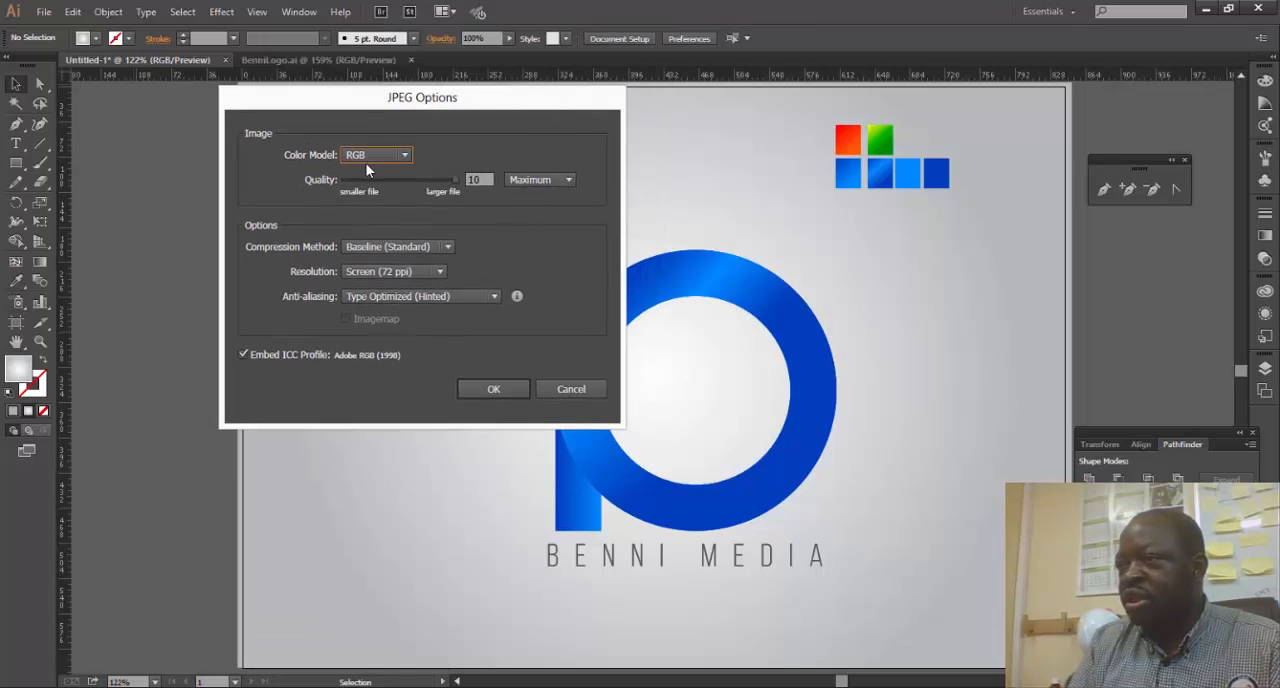
- Finish the JPEG export with the RGB color model, maximum quality 10 and Screen (72 ppi) resolution
click(441, 272)
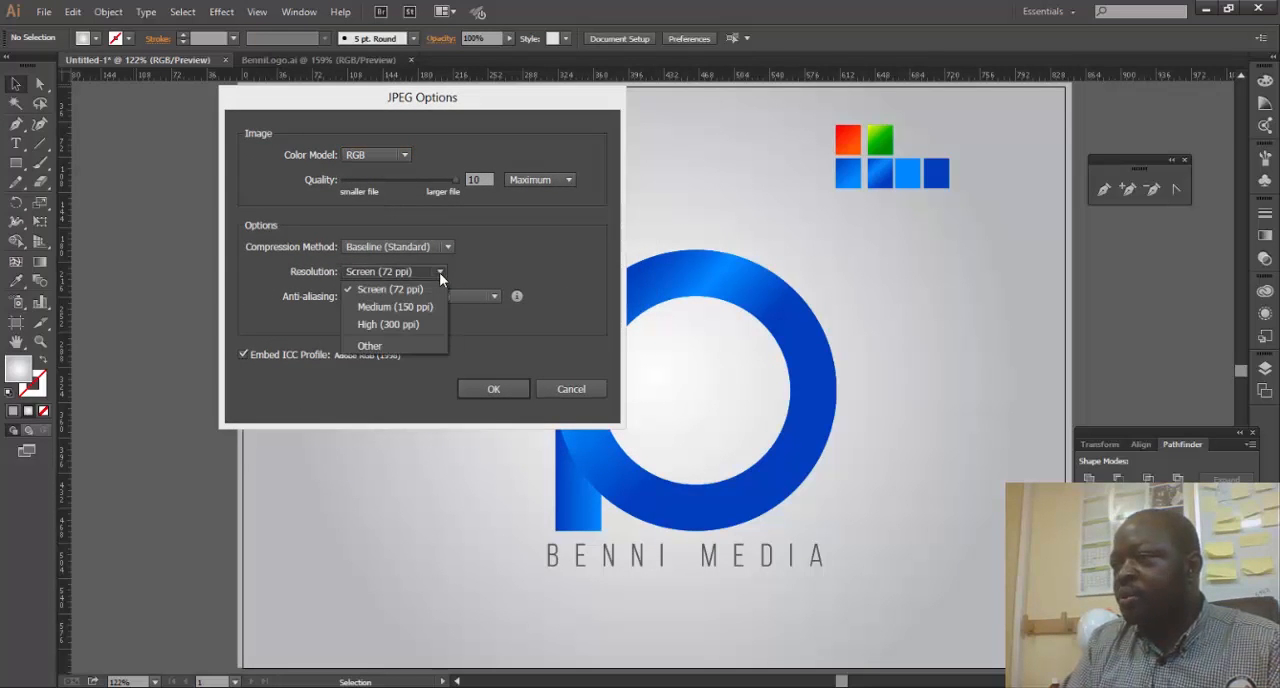
click(468, 261)
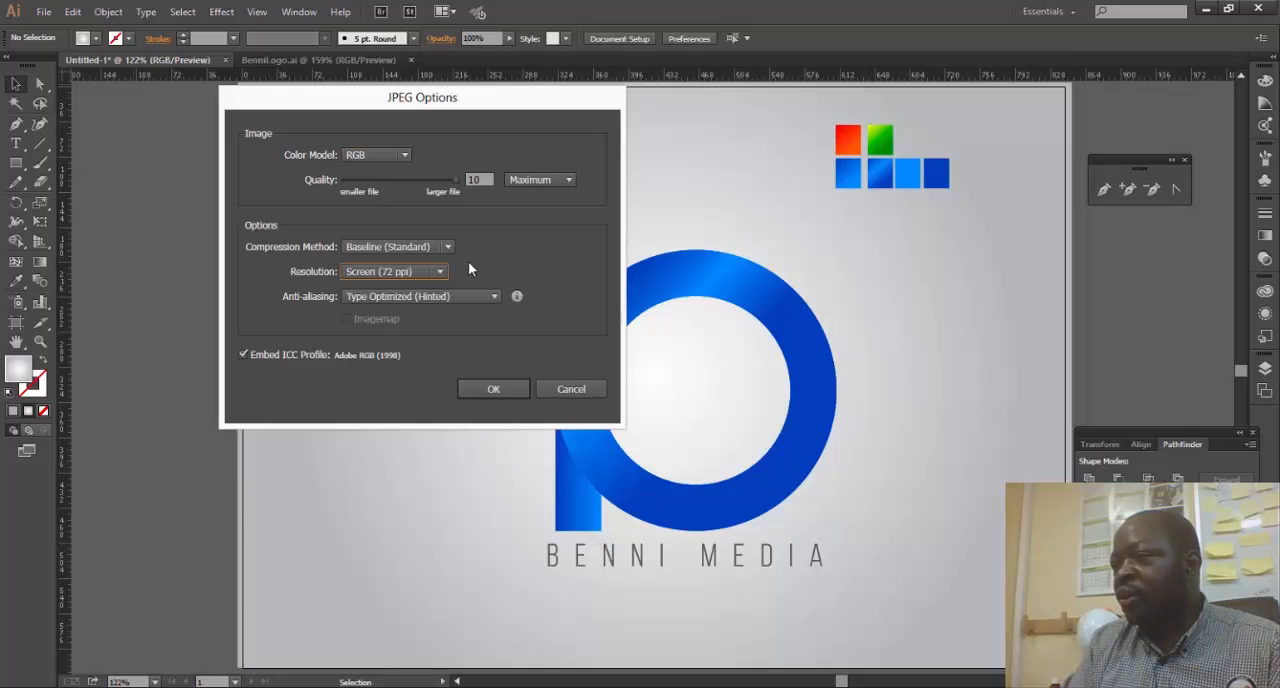
click(468, 389)
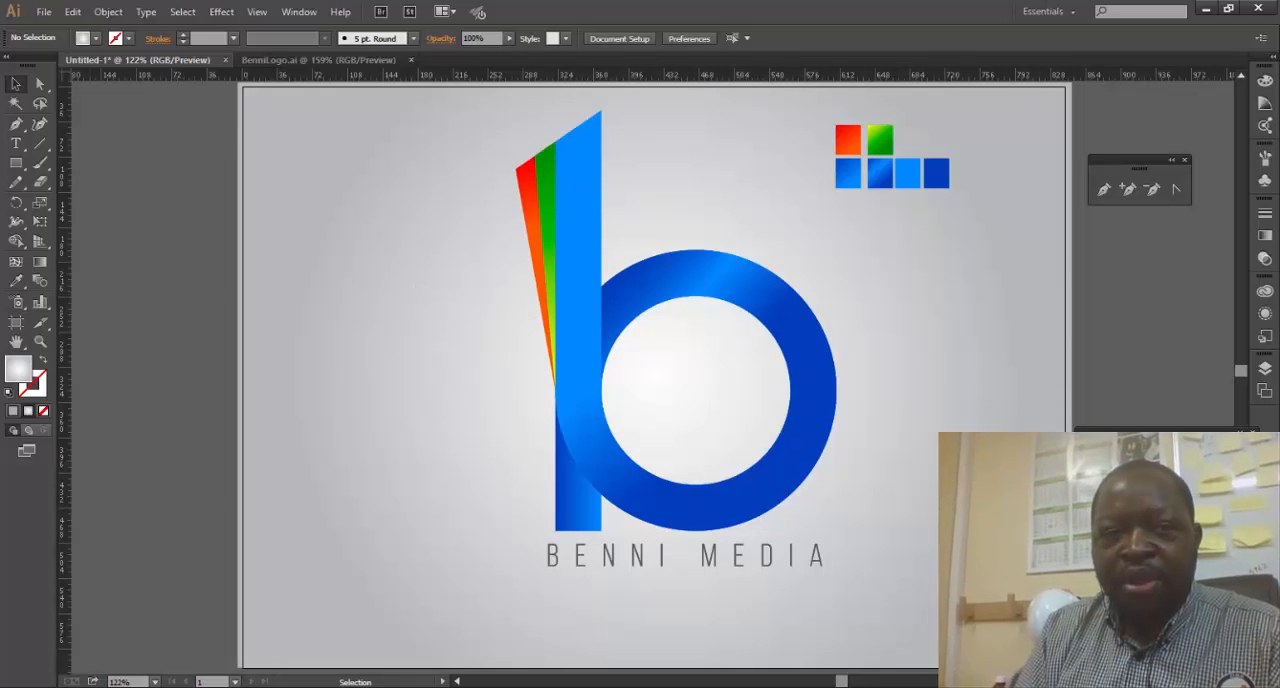